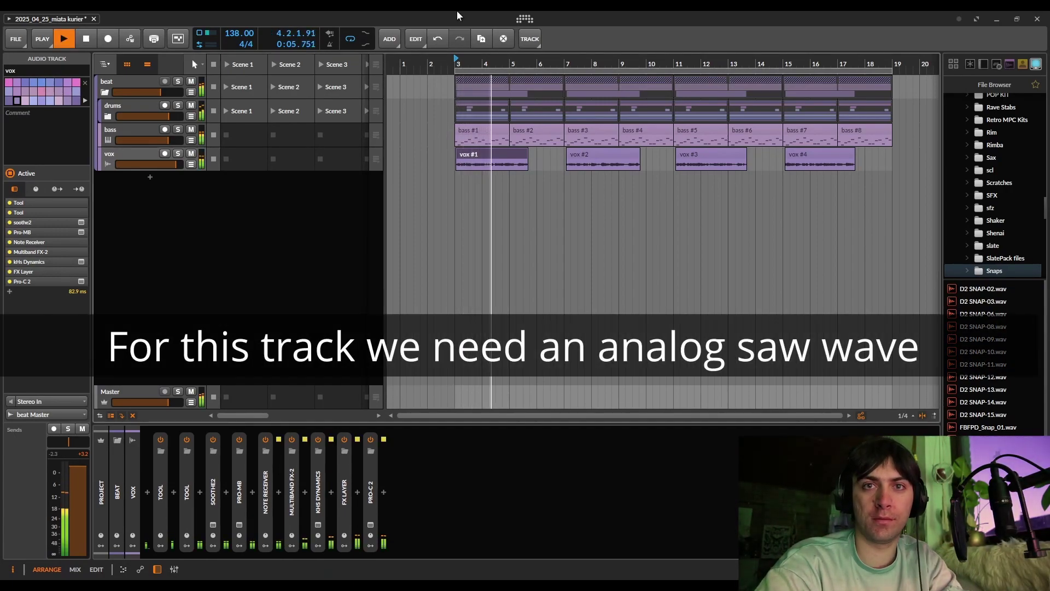
Open Serum 2 from the bass track's Instrument Layer and bring up oscillator A's wavetable editor.
{"action": "left_click", "coordinate": [164, 129]}
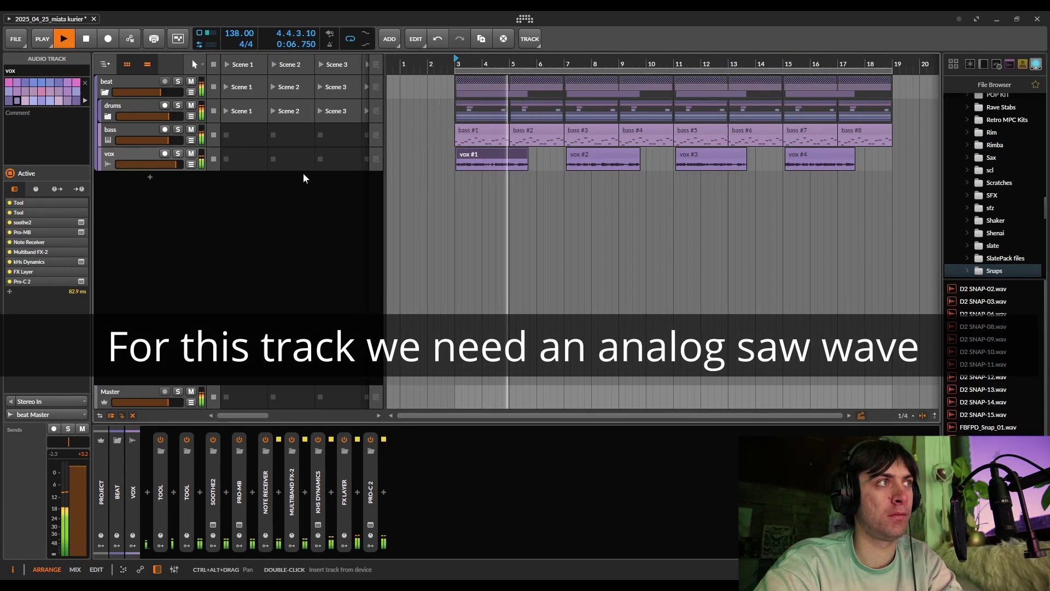
{"action": "left_click", "coordinate": [165, 130]}
{"action": "left_click", "coordinate": [135, 132]}
{"action": "left_click", "coordinate": [310, 527]}
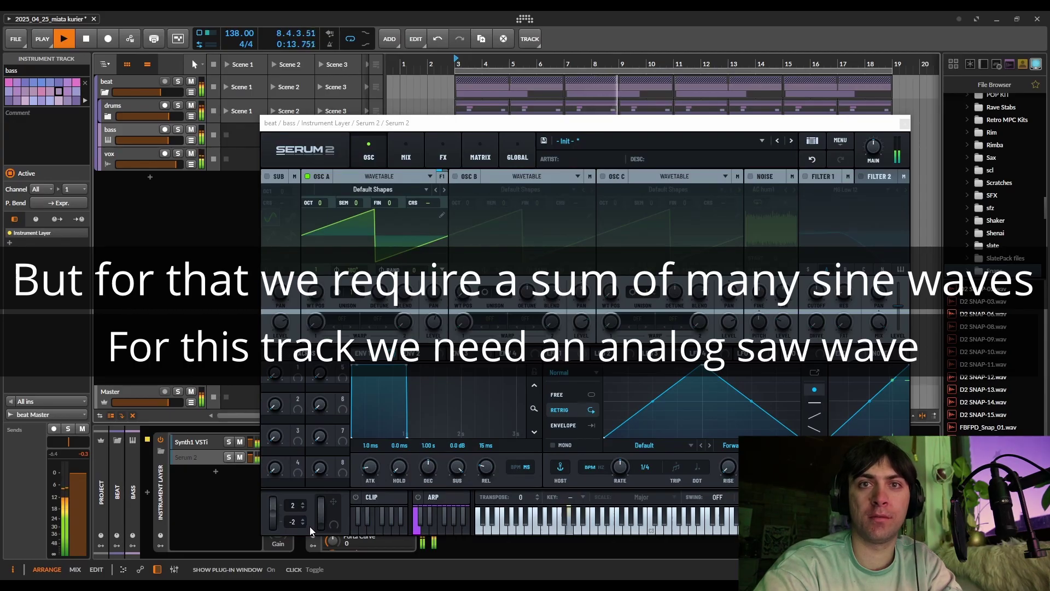
{"action": "left_click", "coordinate": [442, 216]}
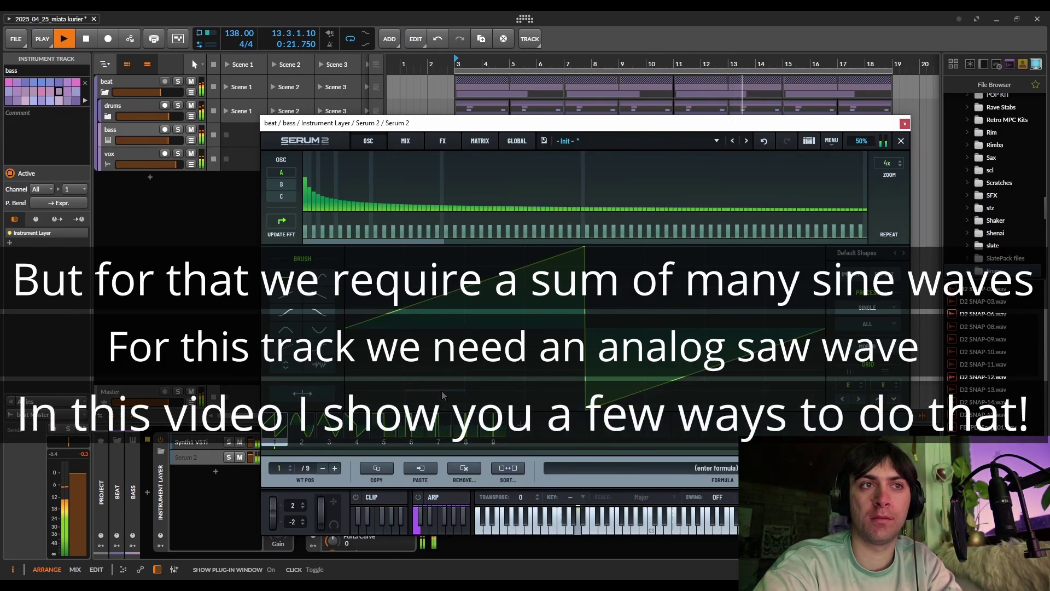
Begin a formula combining x with sin(x) in the wavetable editor's formula parser.
{"action": "left_click", "coordinate": [715, 468]}
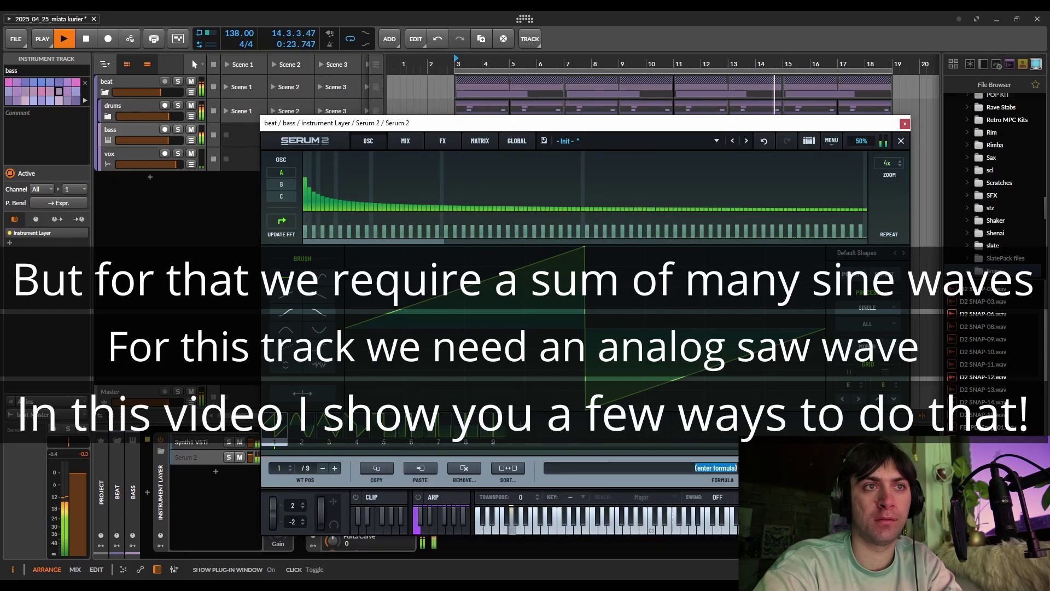
{"action": "type", "text": "x"}
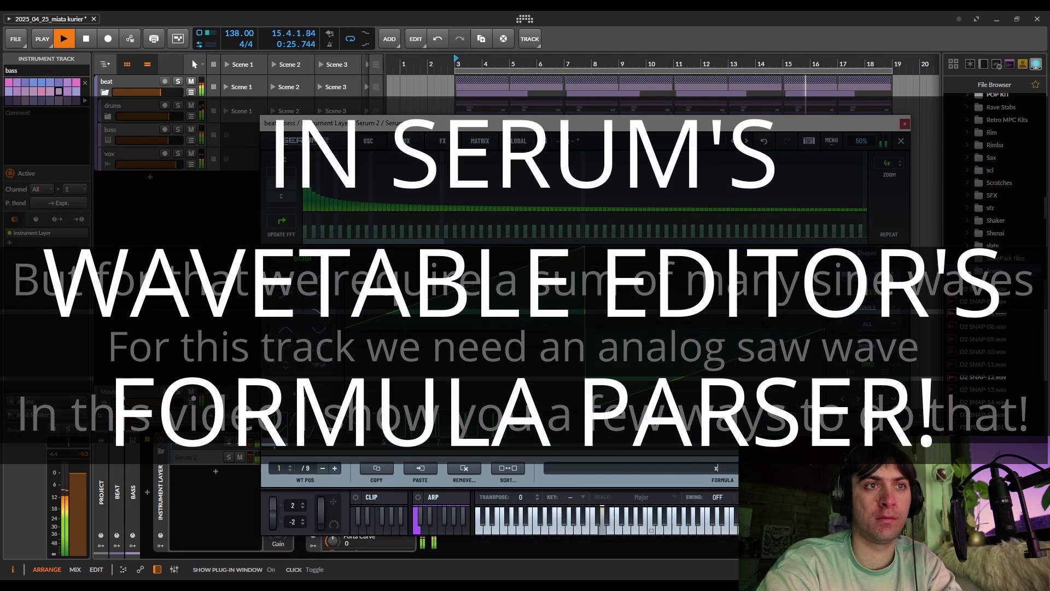
{"action": "type", "text": "+sin"}
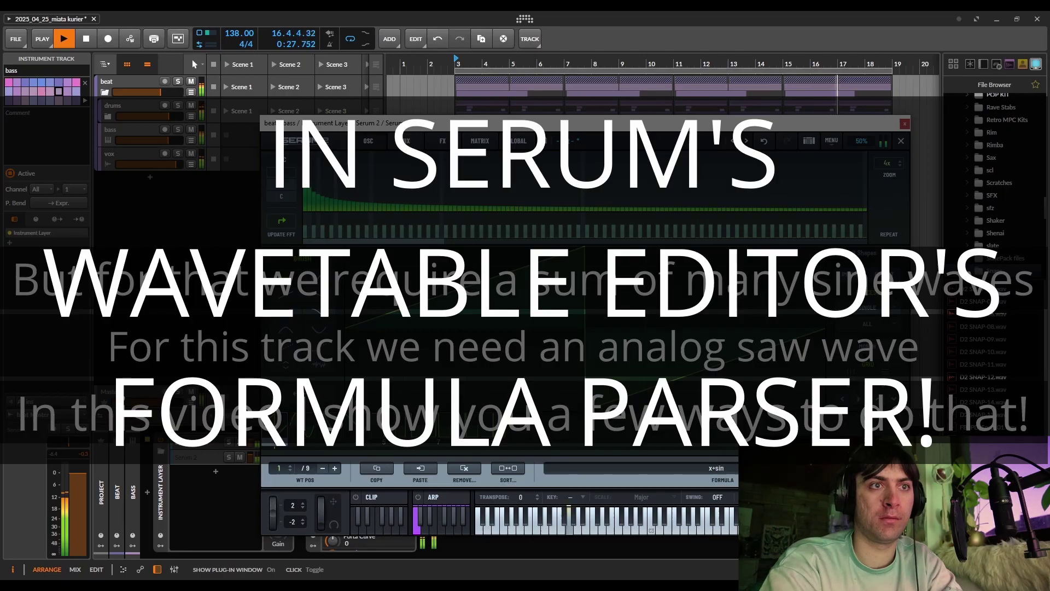
{"action": "type", "text": "(x"}
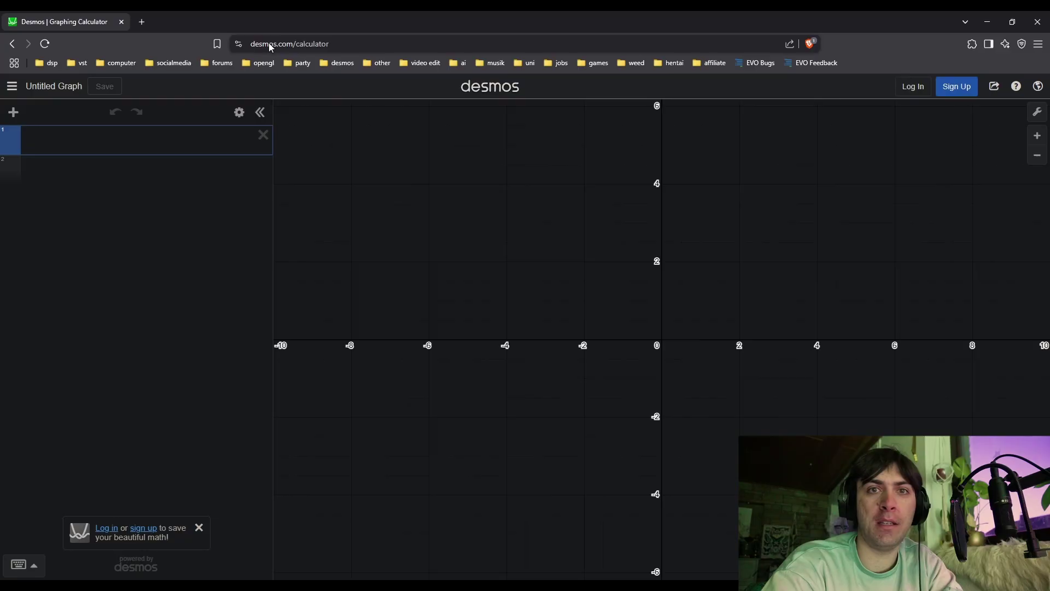
Switch to the Desmos graphing calculator and graph mod(x,2)−1 restricted to −1<x<1.
{"action": "type", "text": "mod(x,2"}
{"action": "type", "text": ")-1"}
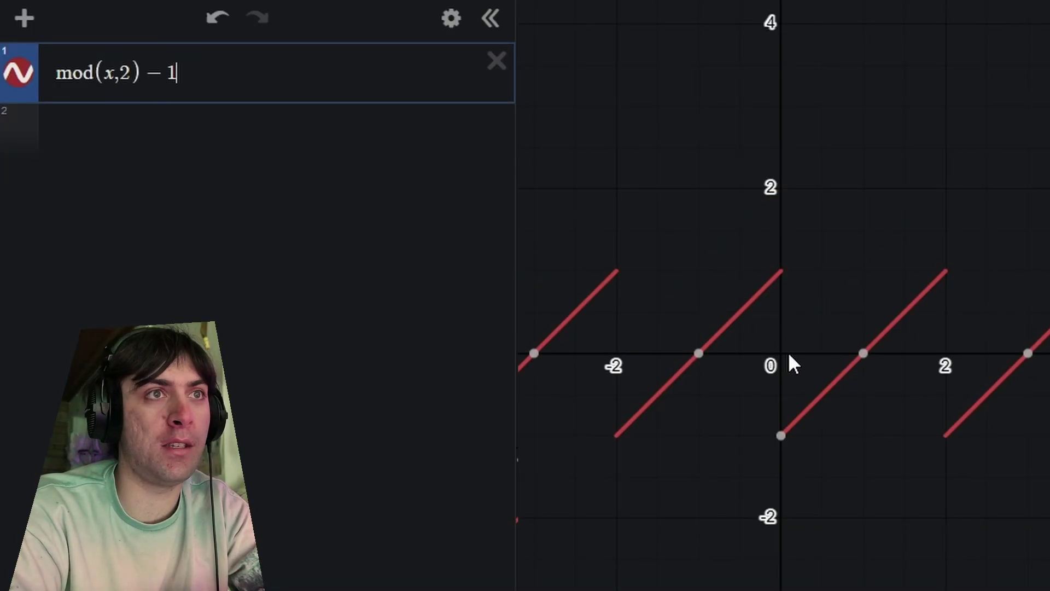
{"action": "scroll", "coordinate": [809, 346], "scroll_direction": "up", "scroll_amount": 5}
{"action": "scroll", "coordinate": [809, 347], "scroll_direction": "up", "scroll_amount": 2}
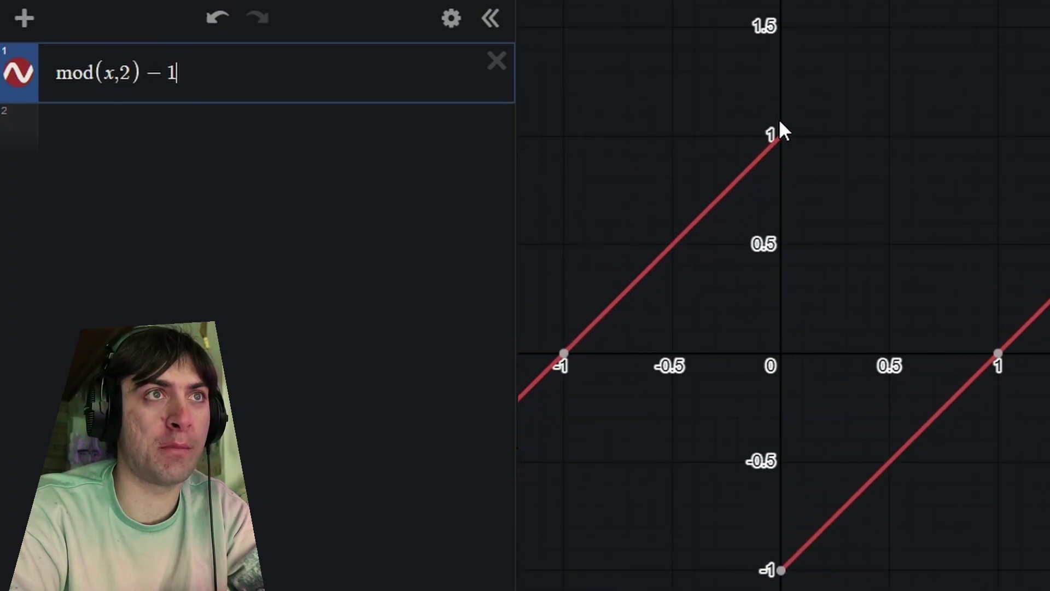
{"action": "mouse_move", "coordinate": [780, 570]}
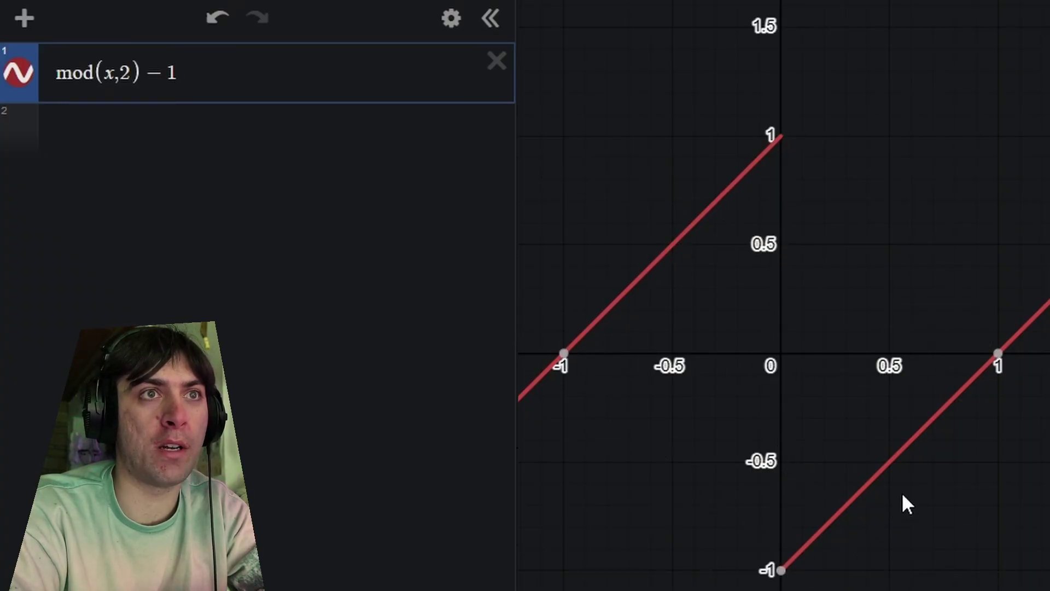
{"action": "mouse_move", "coordinate": [991, 362]}
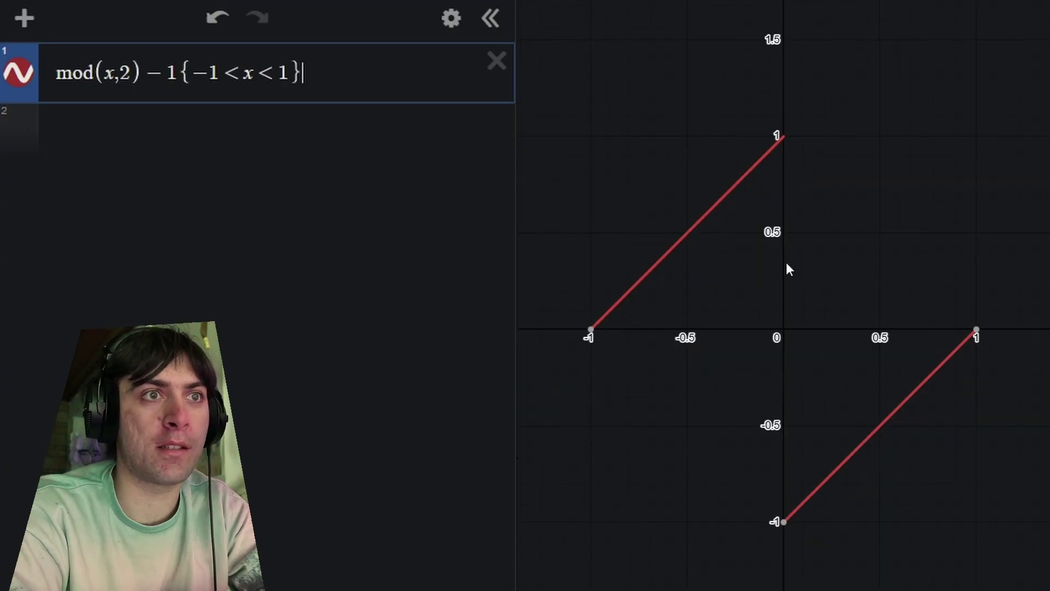
{"action": "mouse_move", "coordinate": [979, 336]}
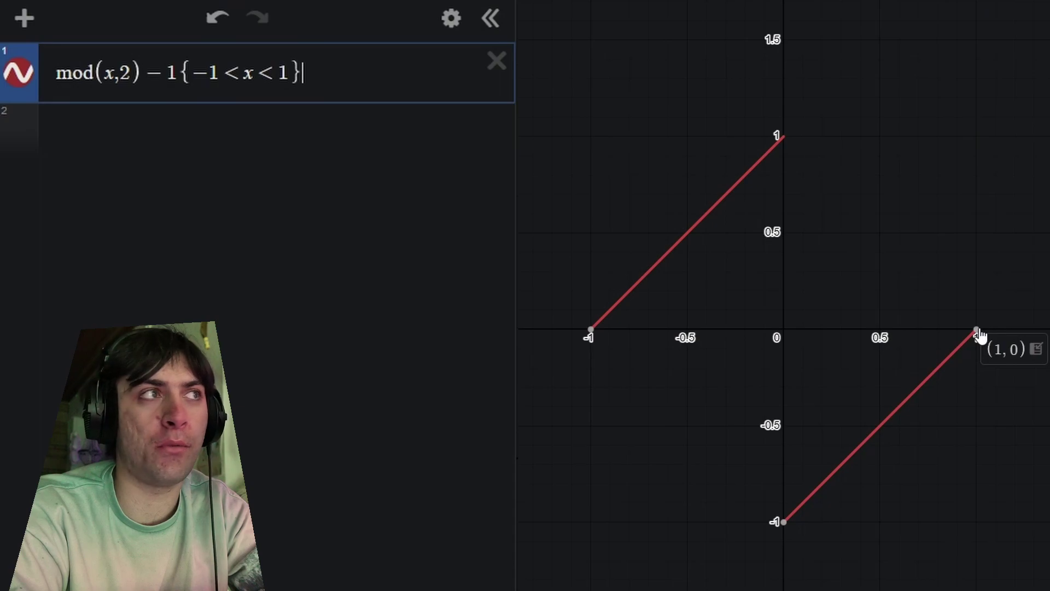
Graph the first two sine harmonics as a second expression, sin(xπ)+sin(2xπ)/2.
{"action": "key", "text": "Return"}
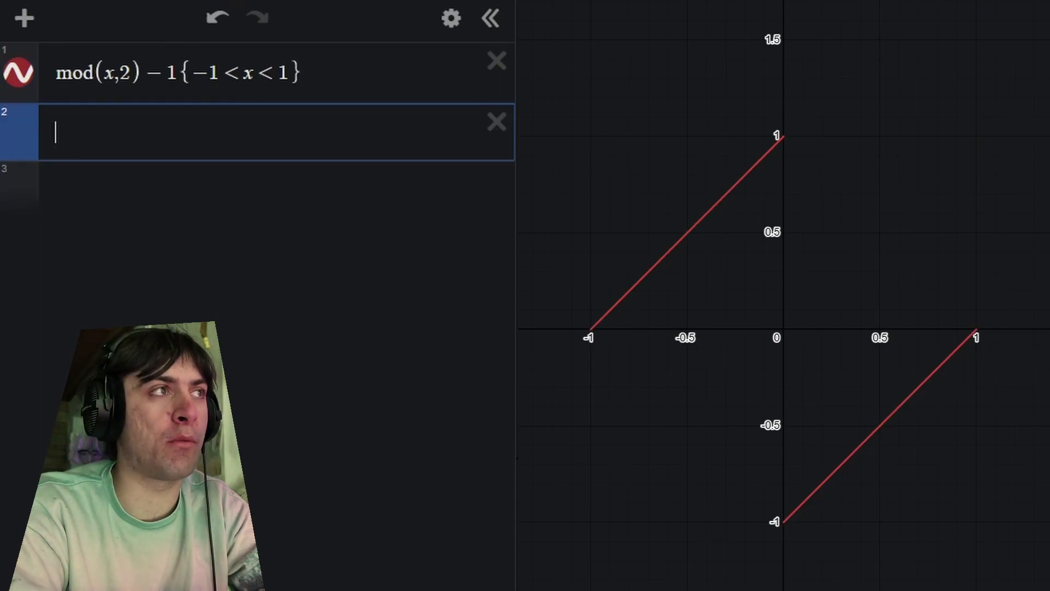
{"action": "type", "text": "sin("}
{"action": "type", "text": "xpi"}
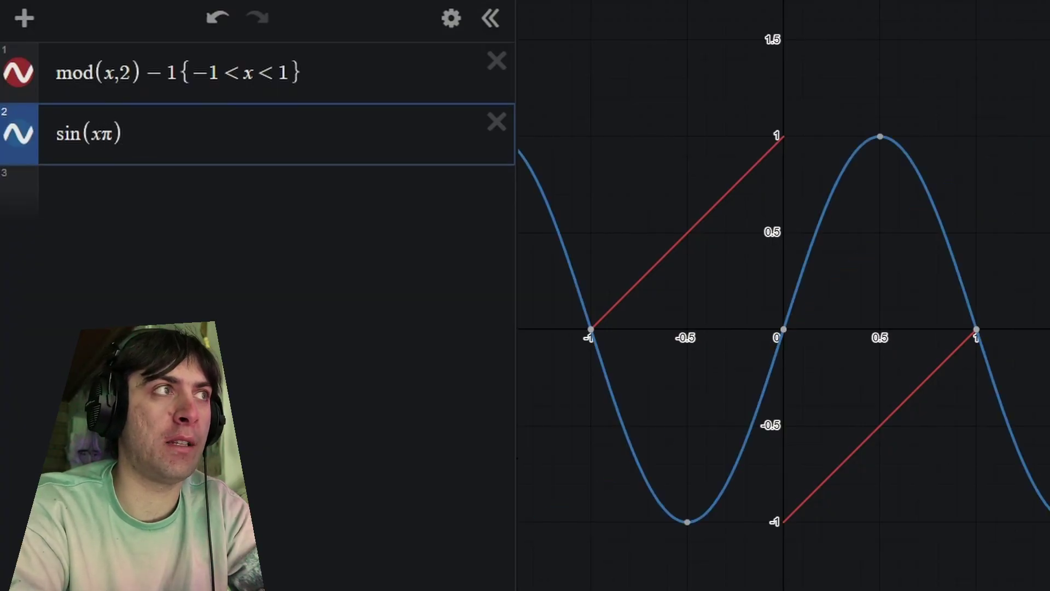
{"action": "type", "text": "+sin"}
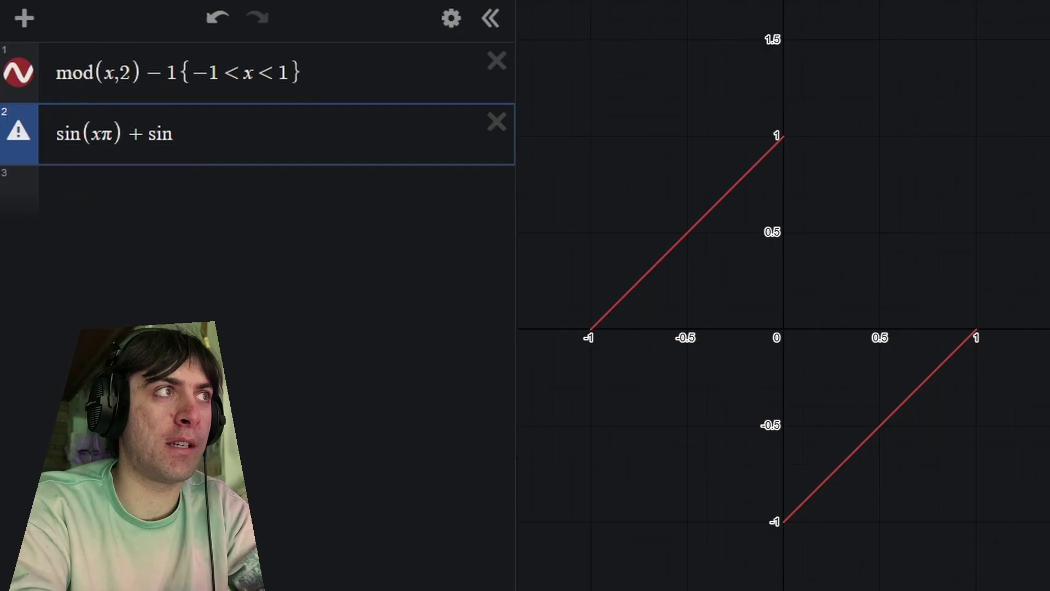
{"action": "type", "text": "(2xpi"}
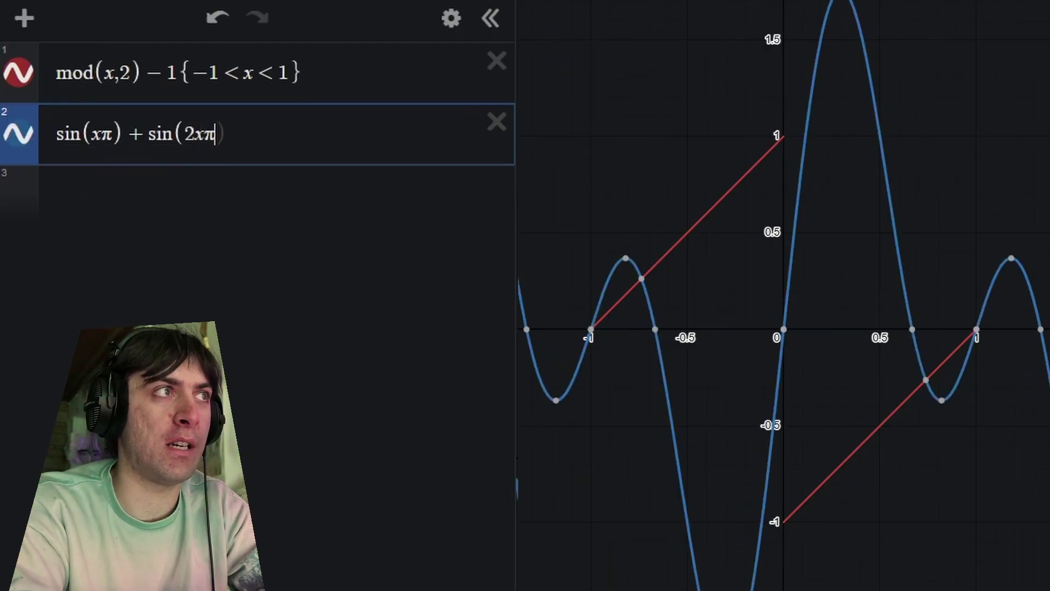
{"action": "type", "text": "/2"}
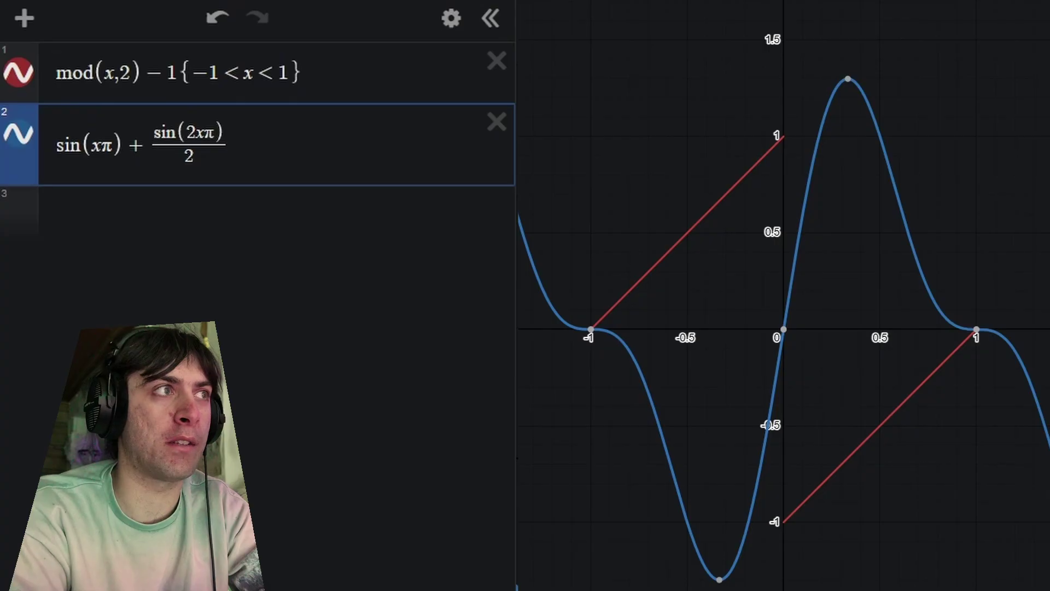
{"action": "key", "text": "Right"}
Add the third harmonic, sin(3xπ)/3, to the sine expression.
{"action": "type", "text": "+"}
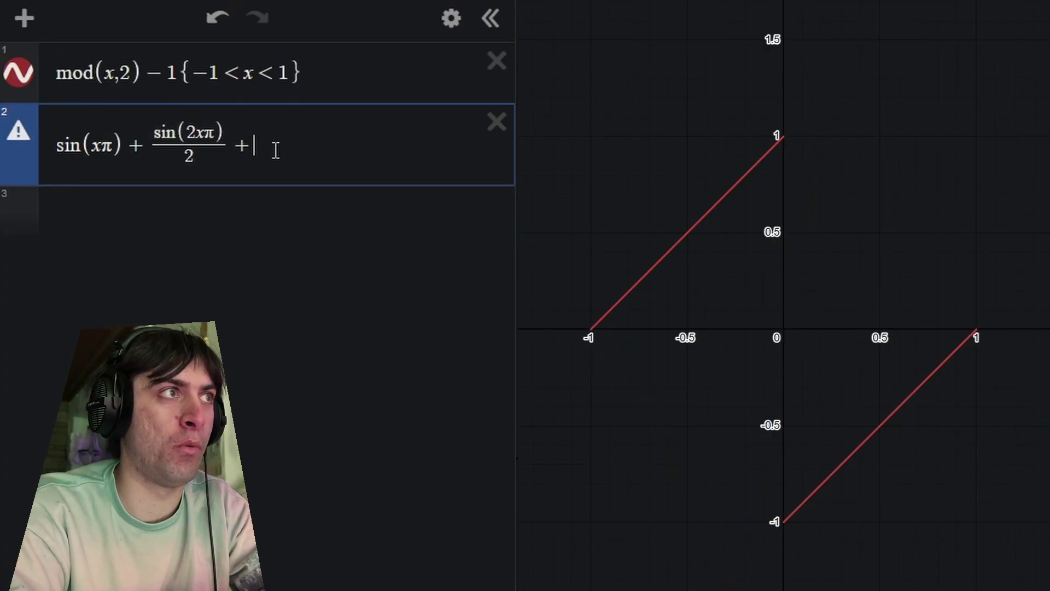
{"action": "type", "text": "sin(2xπ)/2"}
{"action": "type", "text": "3"}
{"action": "left_click_drag", "start_coordinate": [303, 157], "coordinate": [292, 157]}
{"action": "type", "text": "3"}
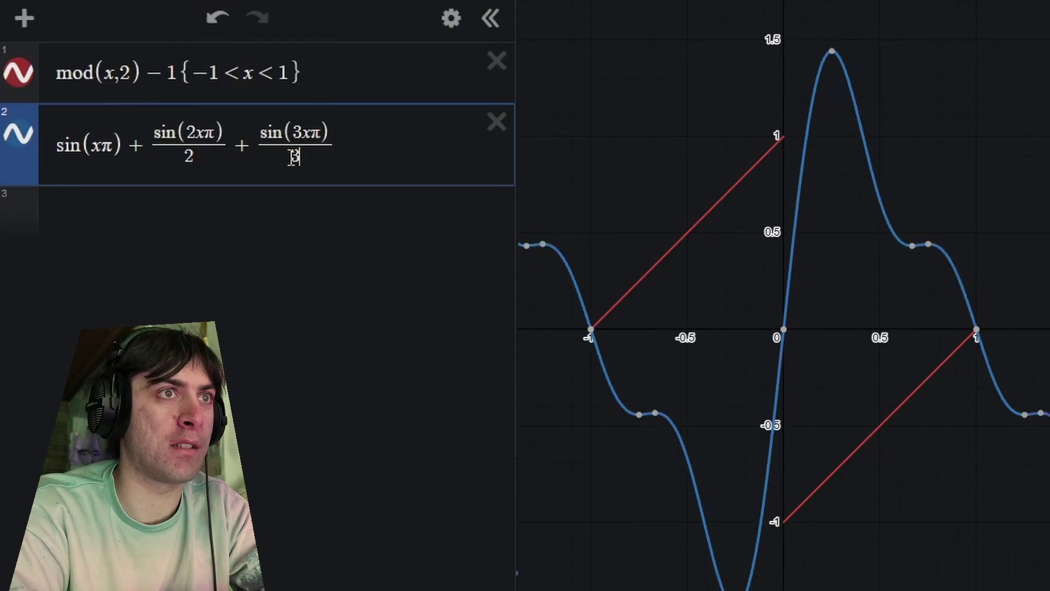
Add the fourth harmonic, sin(4xπ)/4, to the end of the sine expression.
{"action": "key", "text": "Right"}
{"action": "type", "text": "sin(2xπ)/2"}
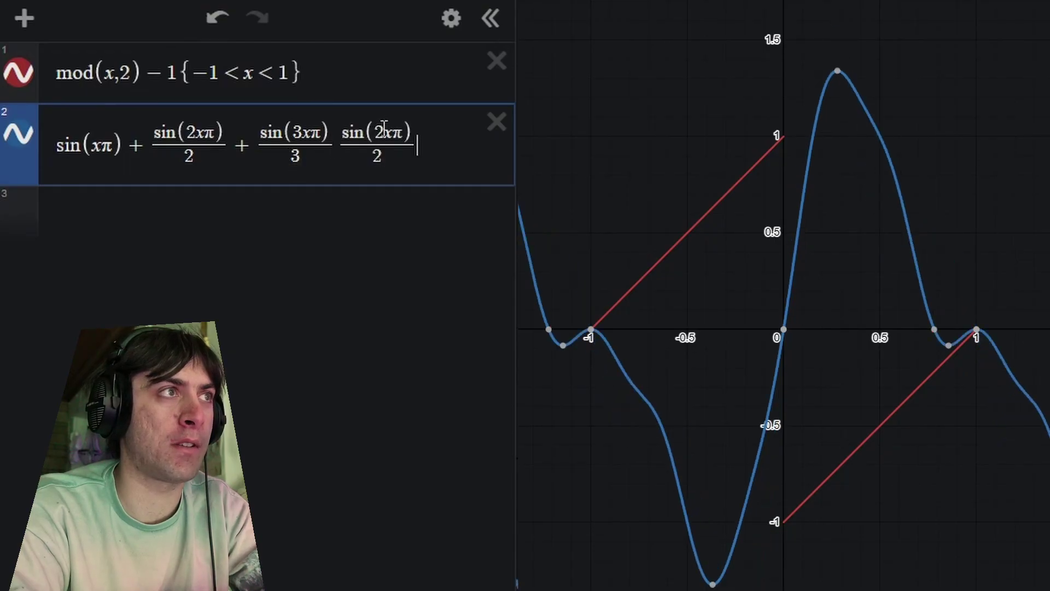
{"action": "left_click", "coordinate": [338, 147]}
{"action": "type", "text": "+"}
{"action": "left_click", "coordinate": [408, 133]}
{"action": "key", "text": "BackSpace"}
{"action": "type", "text": "4"}
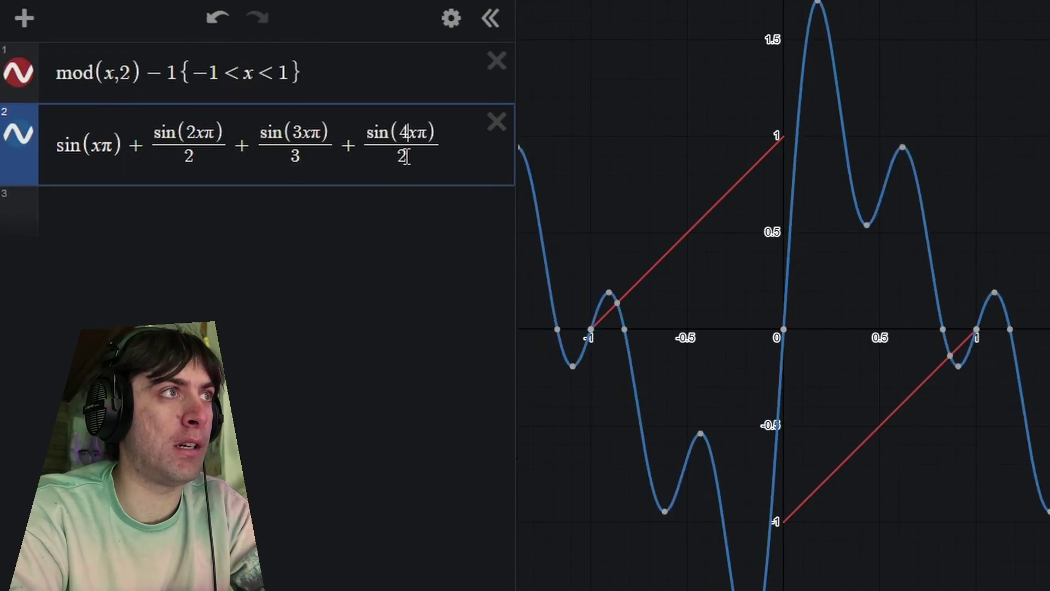
{"action": "left_click", "coordinate": [401, 157]}
{"action": "key", "text": "BackSpace"}
{"action": "type", "text": "4"}
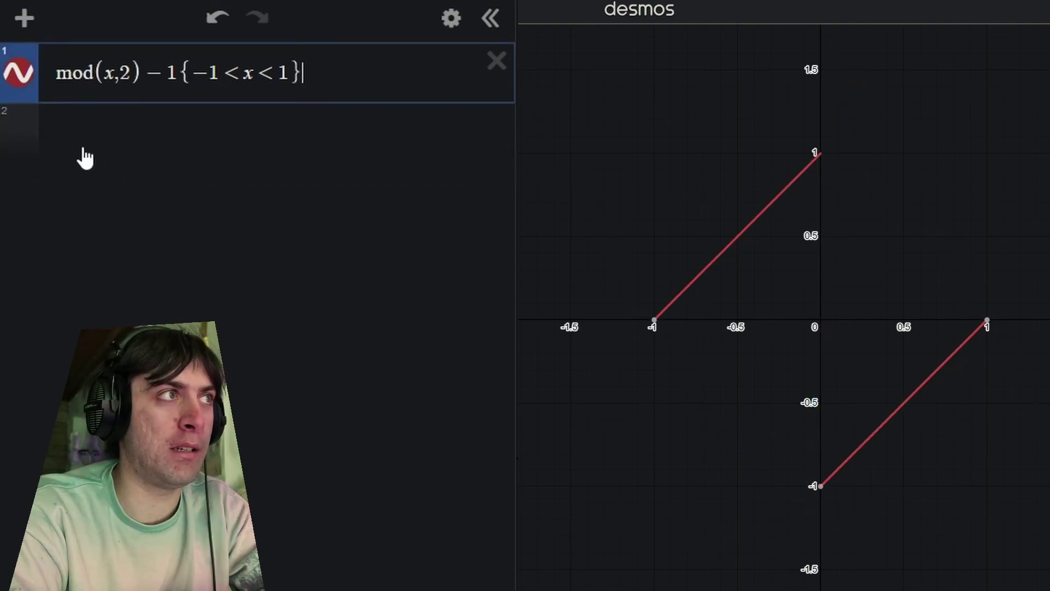
Create a second expression that sums sin(xπ) for n from 1 to 4.
{"action": "left_click", "coordinate": [79, 149]}
{"action": "type", "text": "s"}
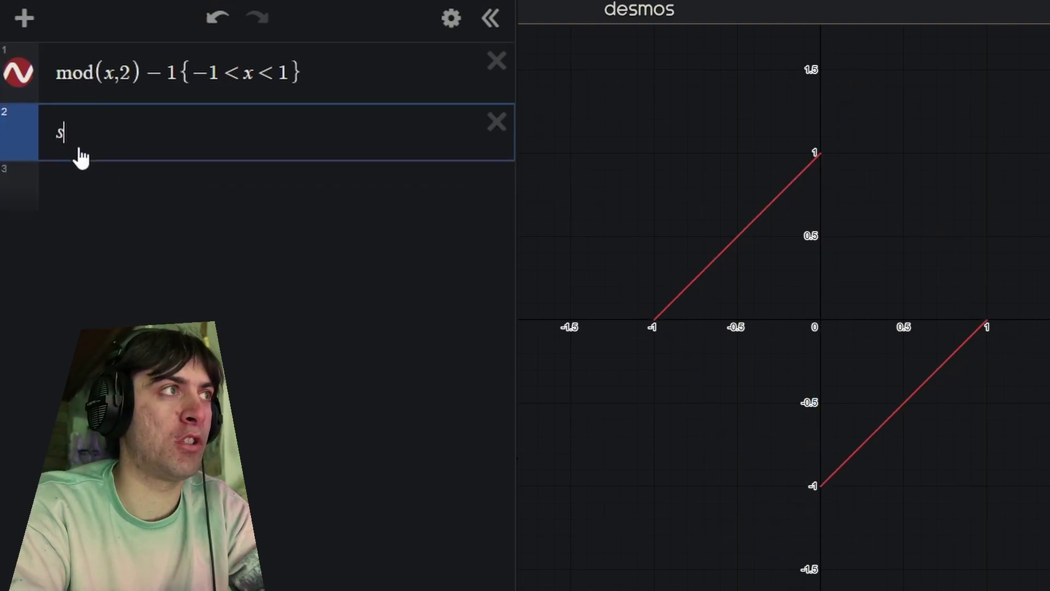
{"action": "type", "text": "um1"}
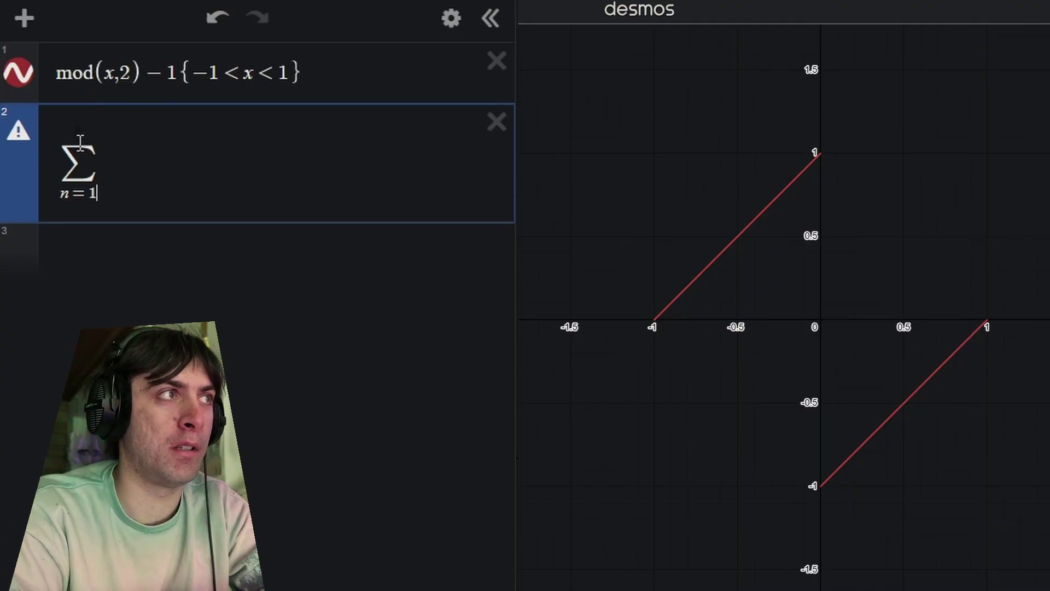
{"action": "key", "text": "Up"}
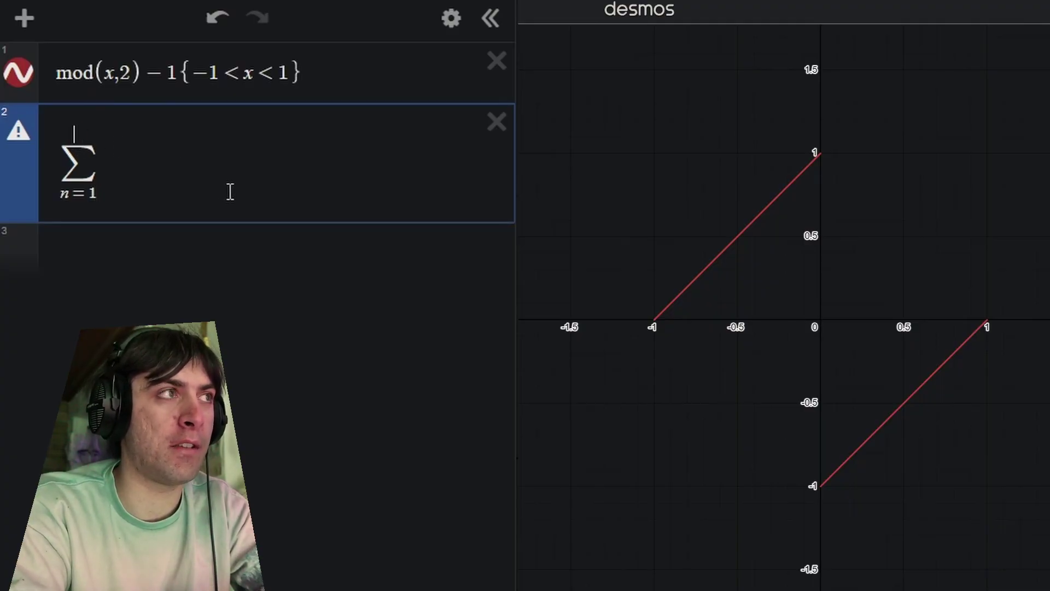
{"action": "type", "text": "4"}
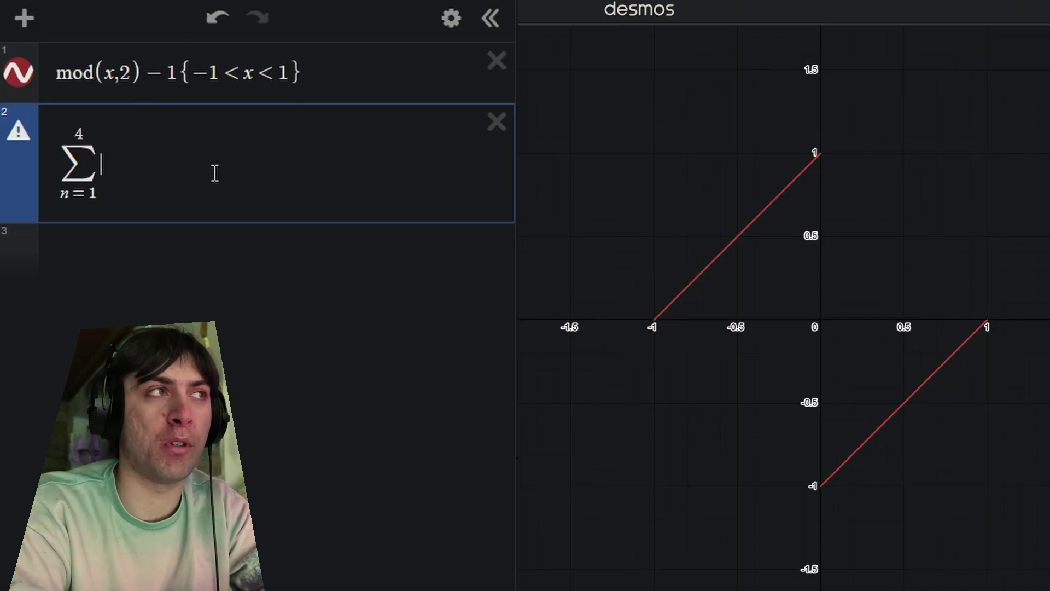
{"action": "key", "text": "Right"}
{"action": "type", "text": "sin(x"}
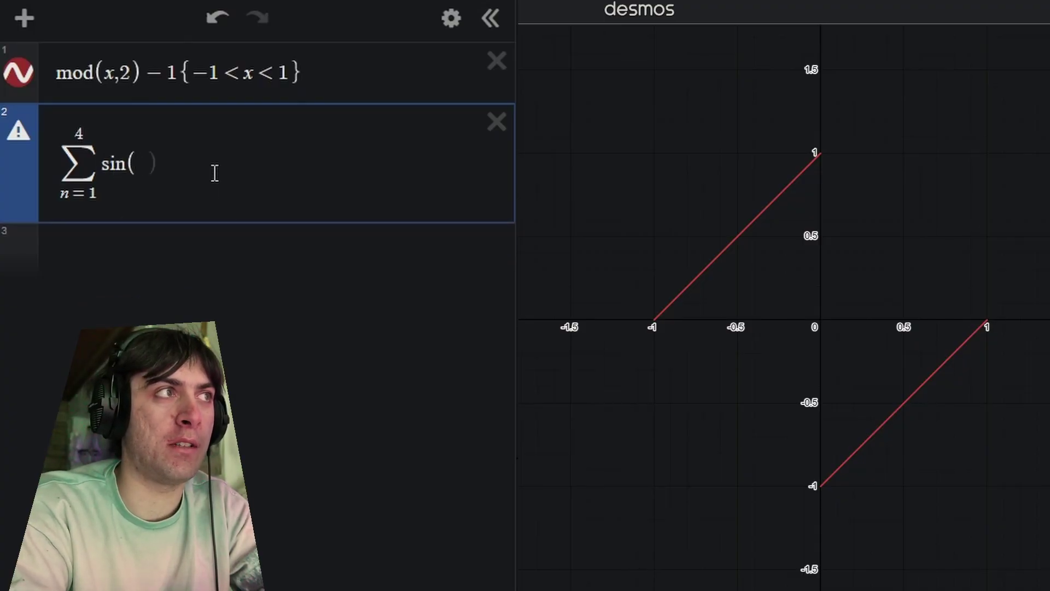
{"action": "type", "text": "pi"}
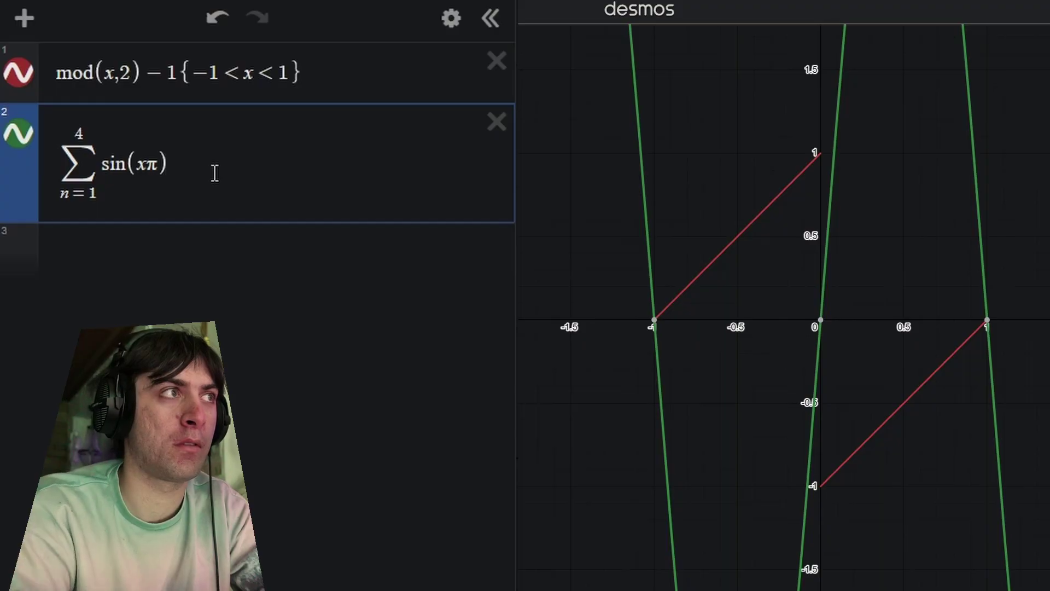
Change the summed term to sin(nxπ)/(nπ) and multiply the whole sum by 2.
{"action": "key", "text": "Left"}
{"action": "key", "text": "Left"}
{"action": "type", "text": "n"}
{"action": "key", "text": "Right"}
{"action": "key", "text": "Right"}
{"action": "key", "text": "Right"}
{"action": "type", "text": "/"}
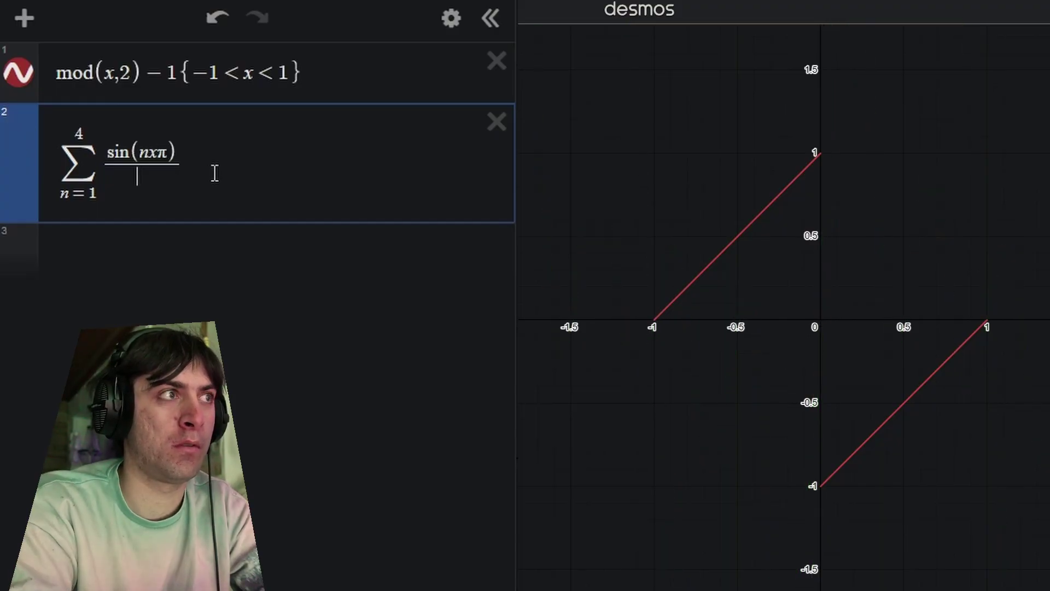
{"action": "type", "text": "npi"}
{"action": "left_click", "coordinate": [58, 159]}
{"action": "type", "text": "2"}
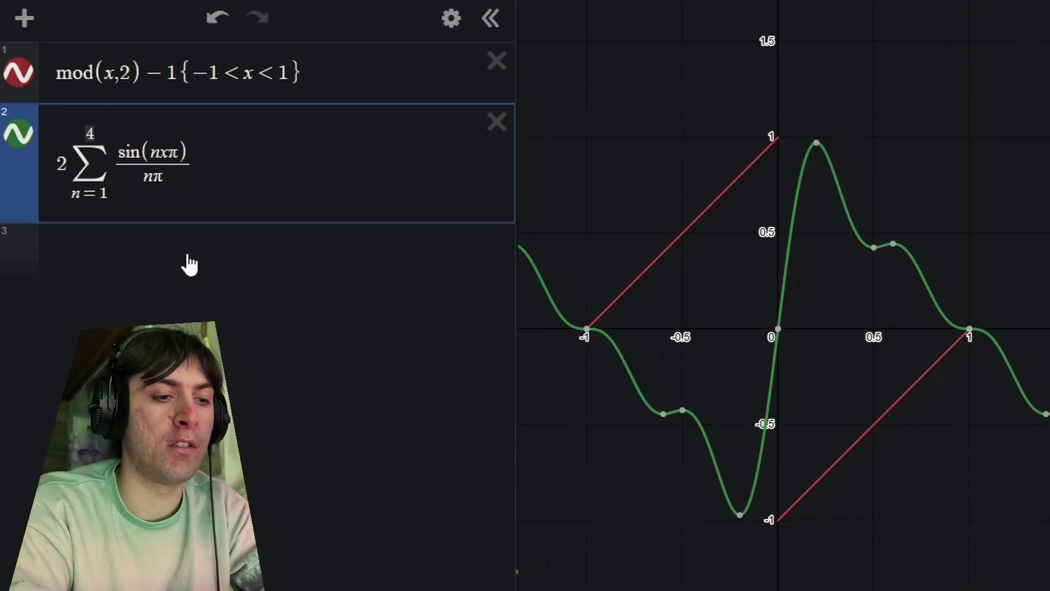
Set the sum's upper limit to 128 and examine the curve's ripple at the jump around x = 0.
{"action": "key", "text": "BackSpace"}
{"action": "type", "text": "128"}
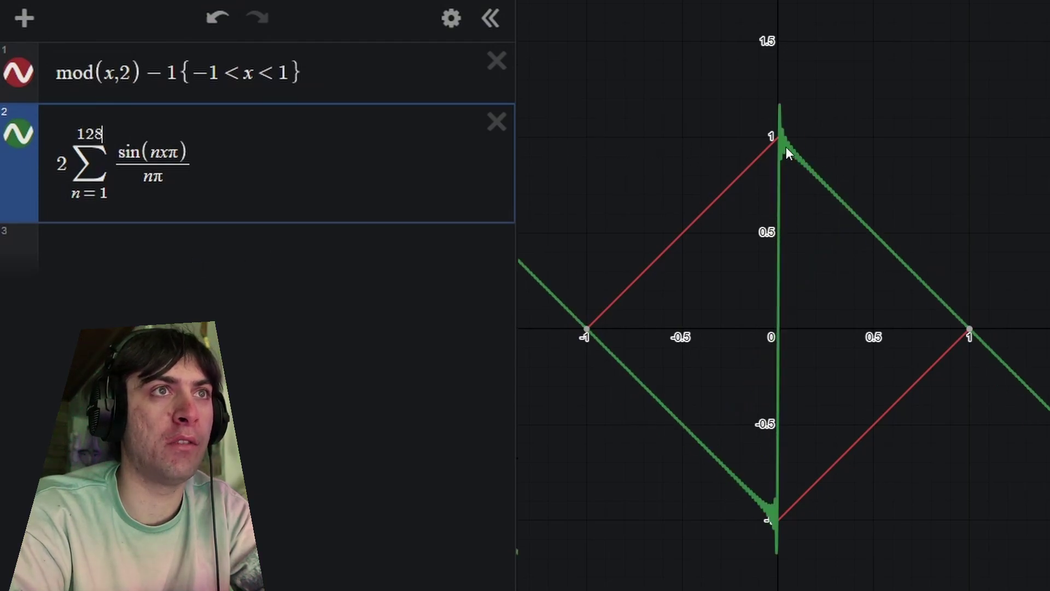
{"action": "scroll", "coordinate": [787, 148], "scroll_direction": "up", "scroll_amount": 8}
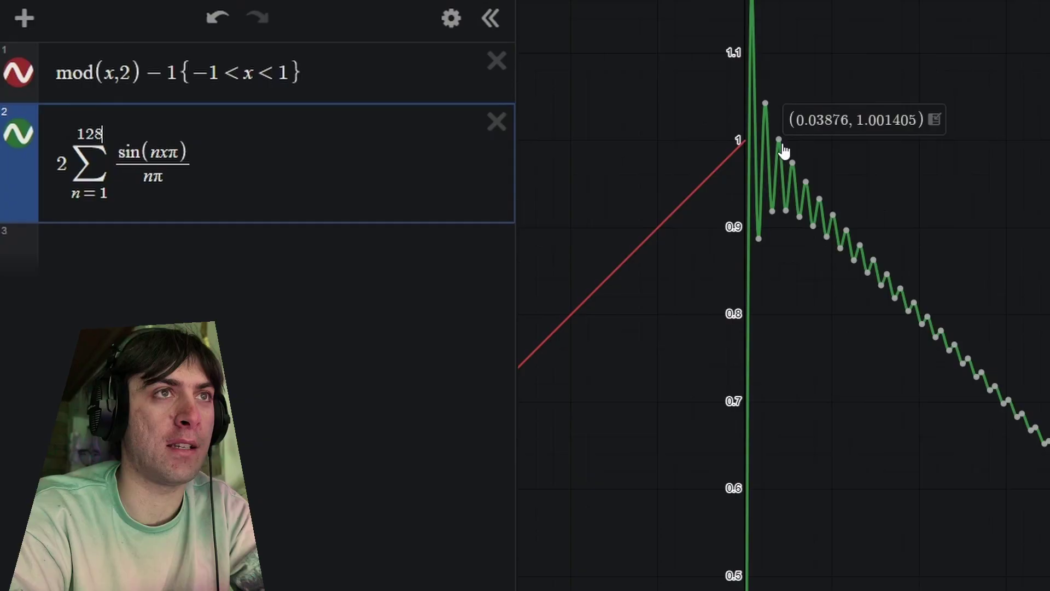
{"action": "scroll", "coordinate": [783, 151], "scroll_direction": "up", "scroll_amount": 2}
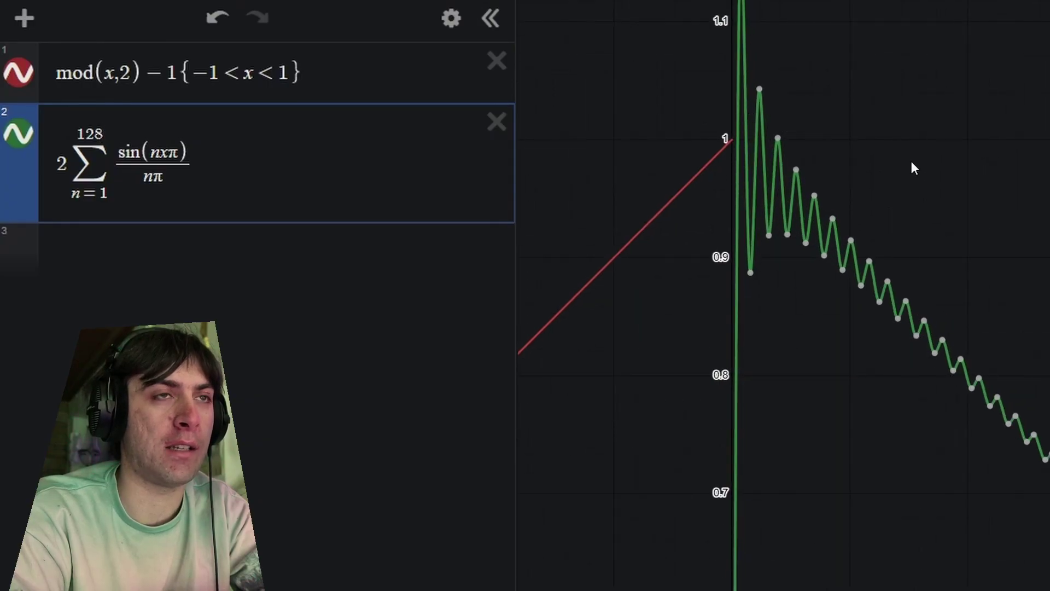
{"action": "scroll", "coordinate": [912, 160], "scroll_direction": "down", "scroll_amount": 6}
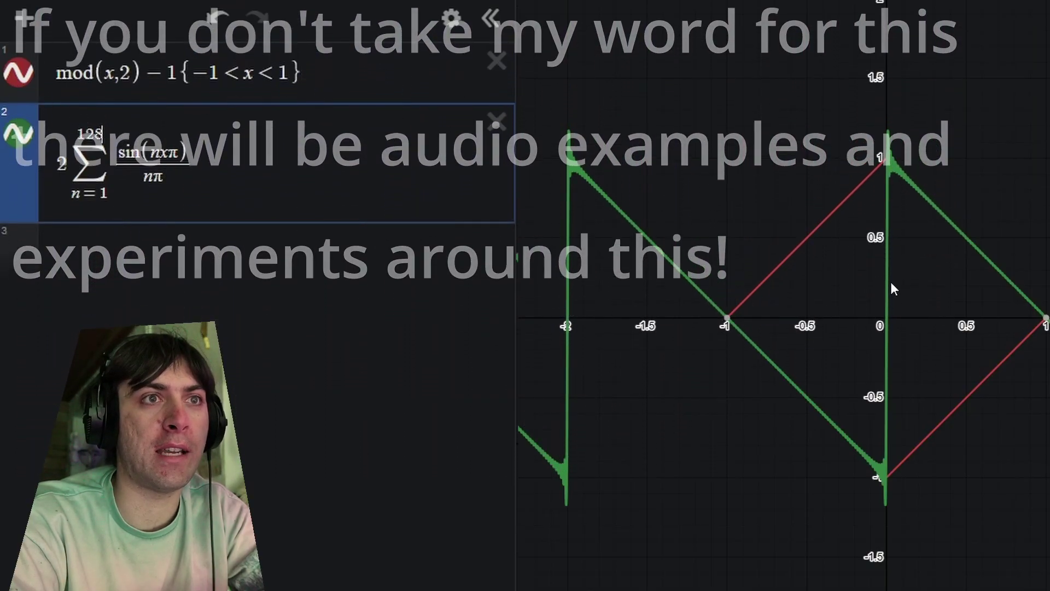
{"action": "scroll", "coordinate": [892, 484], "scroll_direction": "up", "scroll_amount": 3}
{"action": "scroll", "coordinate": [892, 480], "scroll_direction": "up", "scroll_amount": 5}
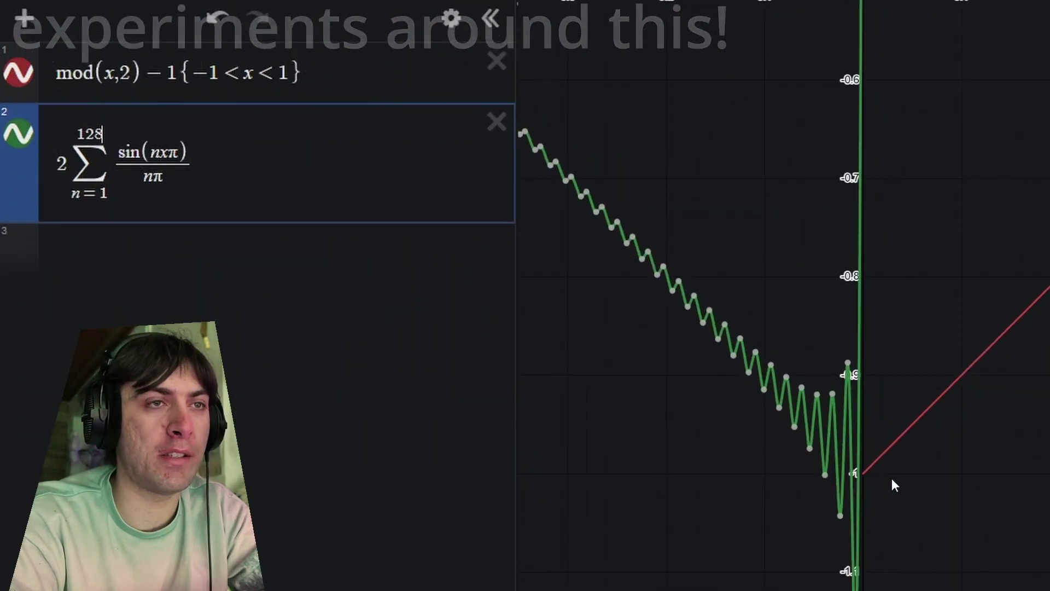
Inspect the sum curve's ripple beside the jump at x = 0 and toggle that curve's visibility.
{"action": "scroll", "coordinate": [838, 461], "scroll_direction": "down", "scroll_amount": 4}
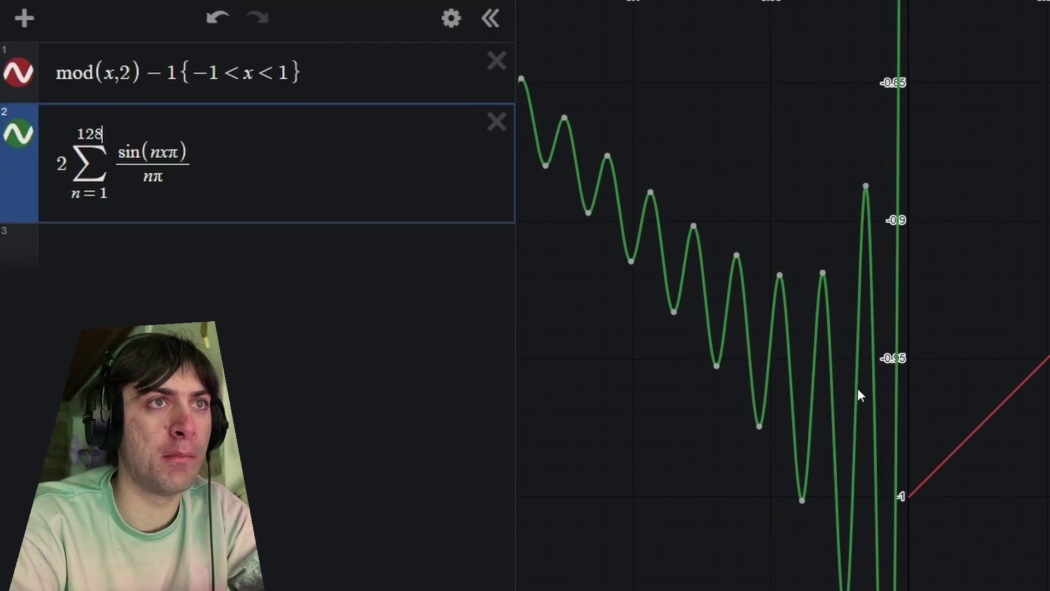
{"action": "scroll", "coordinate": [857, 385], "scroll_direction": "down", "scroll_amount": 10}
{"action": "left_click", "coordinate": [18, 136]}
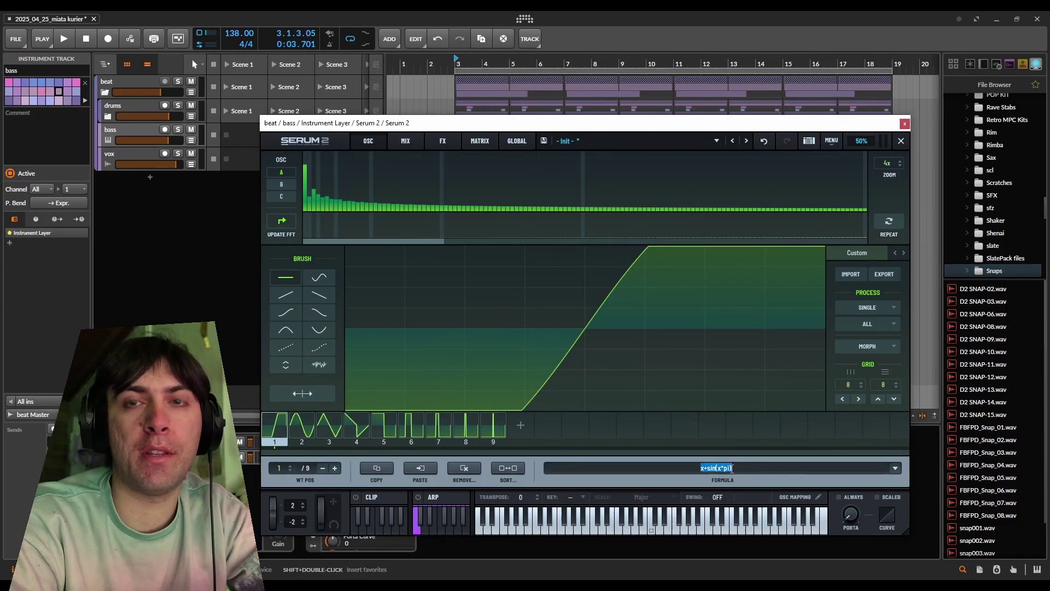
Switch to Serum 2 and set the first wavetable frame's formula to sin(x*pi).
{"action": "type", "text": "sin(x"}
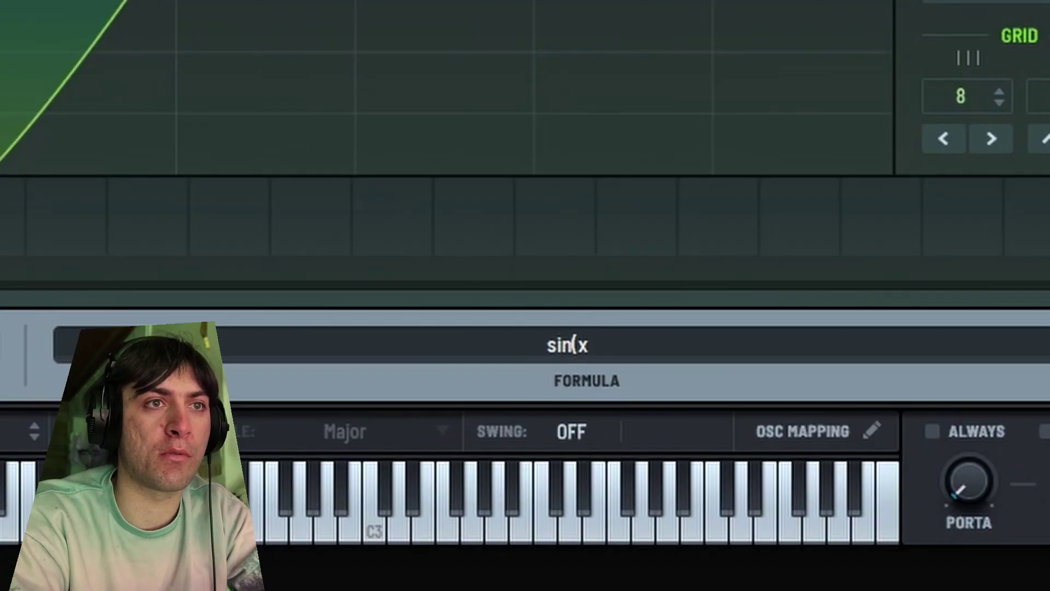
{"action": "type", "text": "pi)"}
{"action": "key", "text": "Return"}
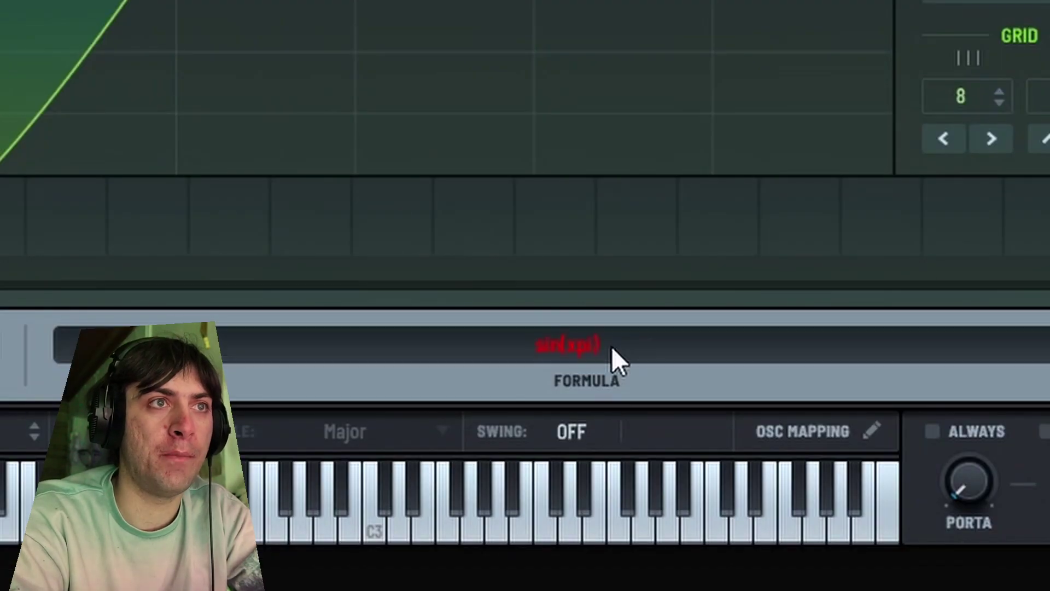
{"action": "left_click", "coordinate": [580, 353]}
{"action": "left_click", "coordinate": [580, 352]}
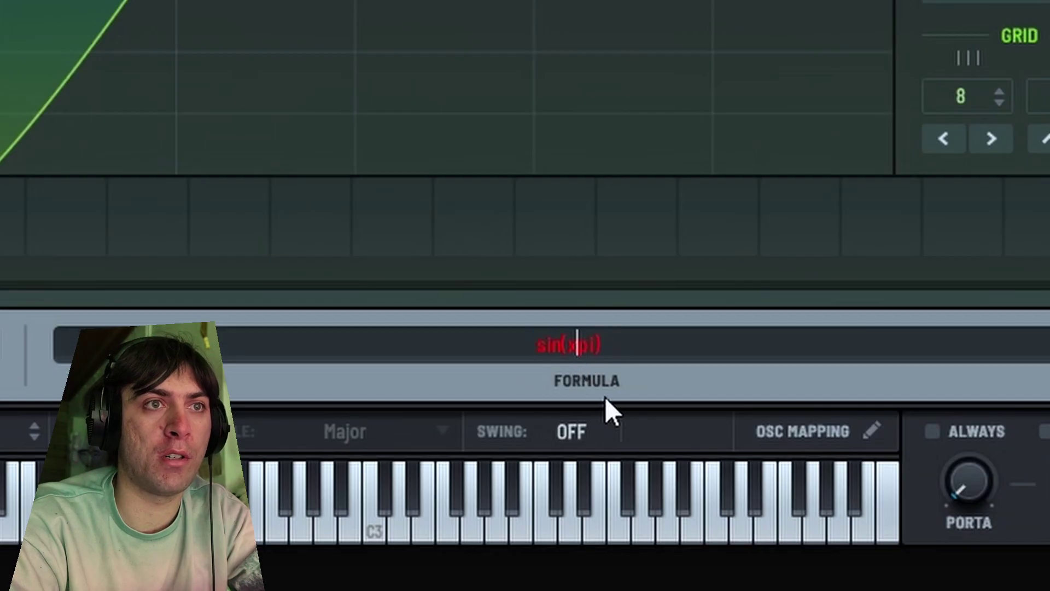
{"action": "type", "text": "*"}
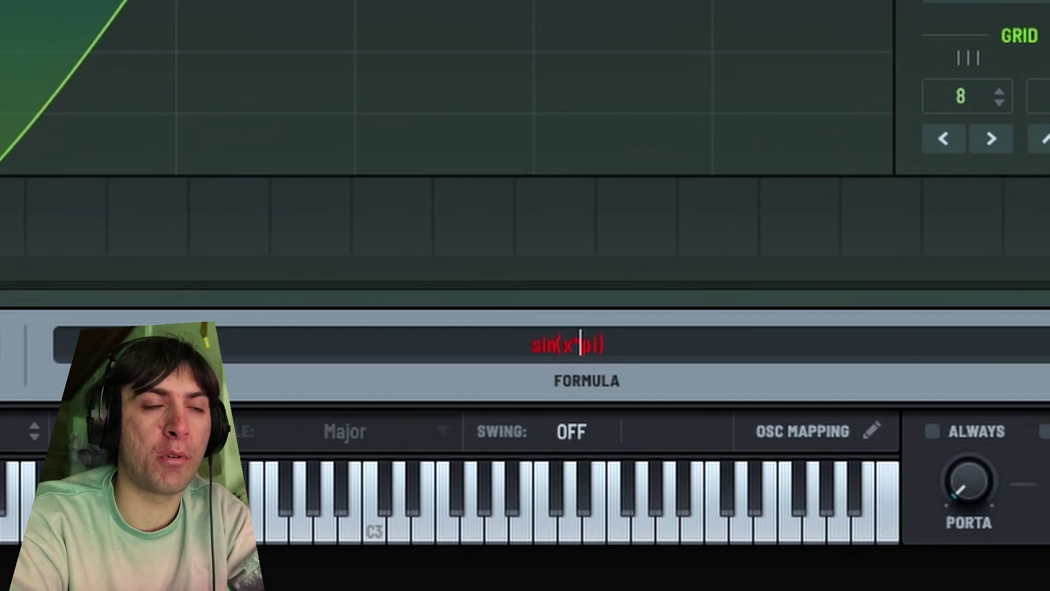
{"action": "key", "text": "Return"}
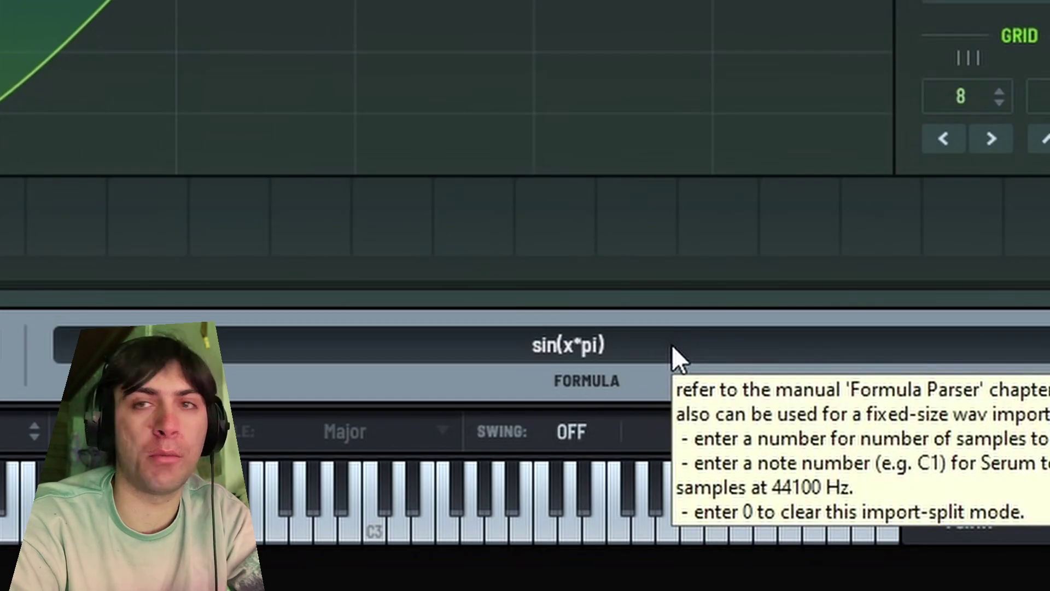
Add the second harmonic, sin(2*x*pi)/2, to the end of the wavetable formula and apply it.
{"action": "left_click", "coordinate": [672, 350]}
{"action": "type", "text": "+"}
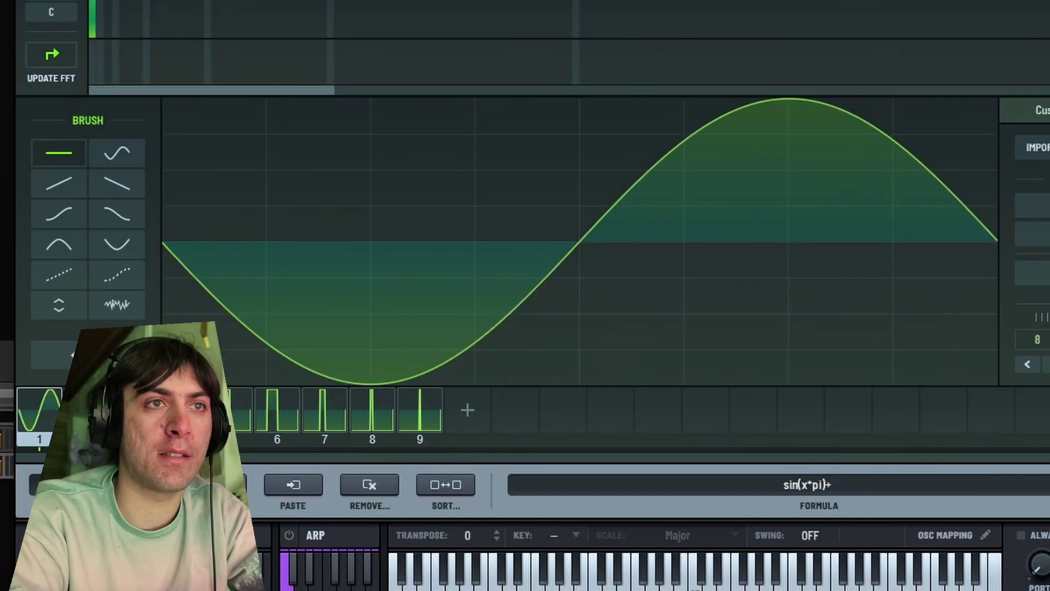
{"action": "type", "text": "sin("}
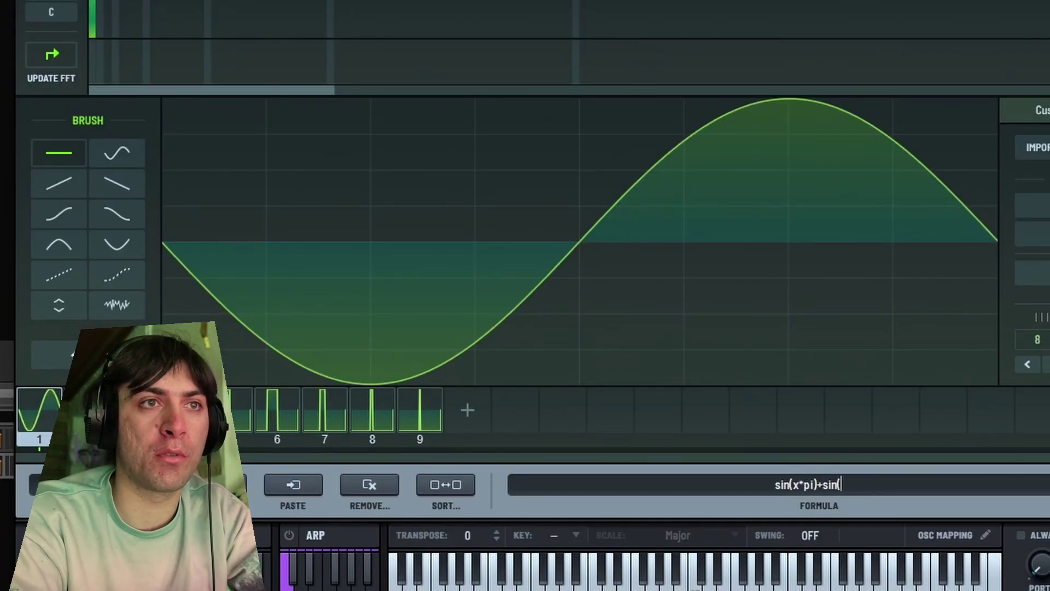
{"action": "type", "text": "2*x*pi"}
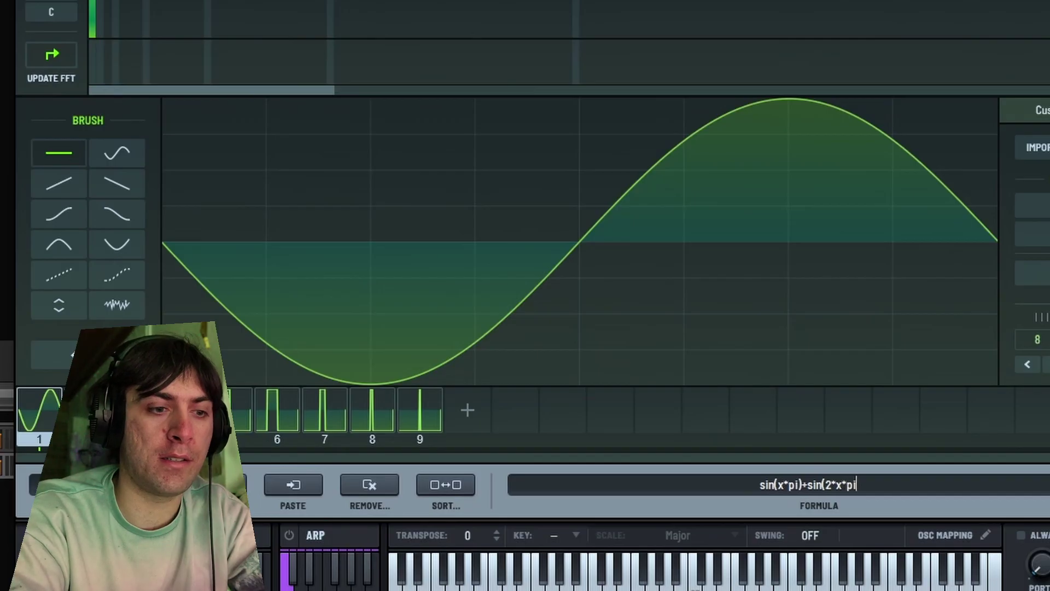
{"action": "type", "text": ")/2"}
{"action": "key", "text": "Return"}
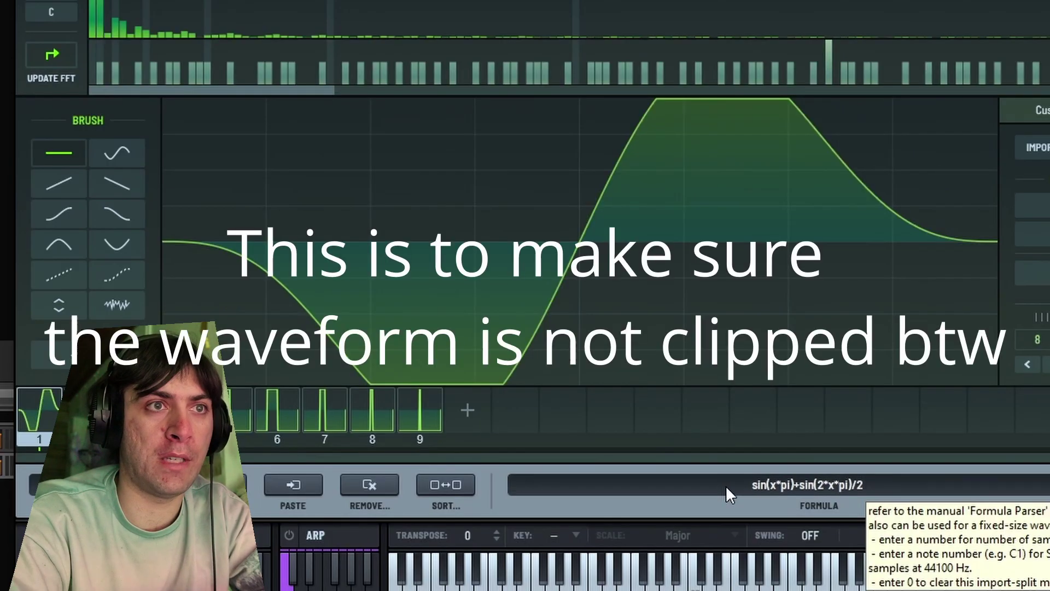
Enclose the two summed sines in parentheses and multiply the whole formula by .2.
{"action": "left_click", "coordinate": [731, 495]}
{"action": "type", "text": "("}
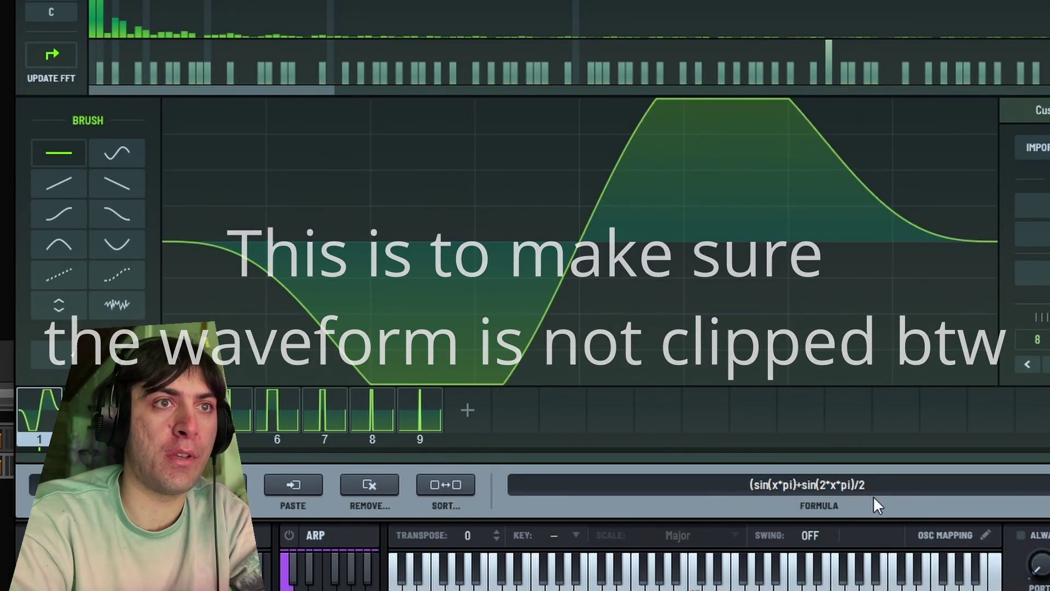
{"action": "left_click", "coordinate": [874, 497]}
{"action": "type", "text": ")"}
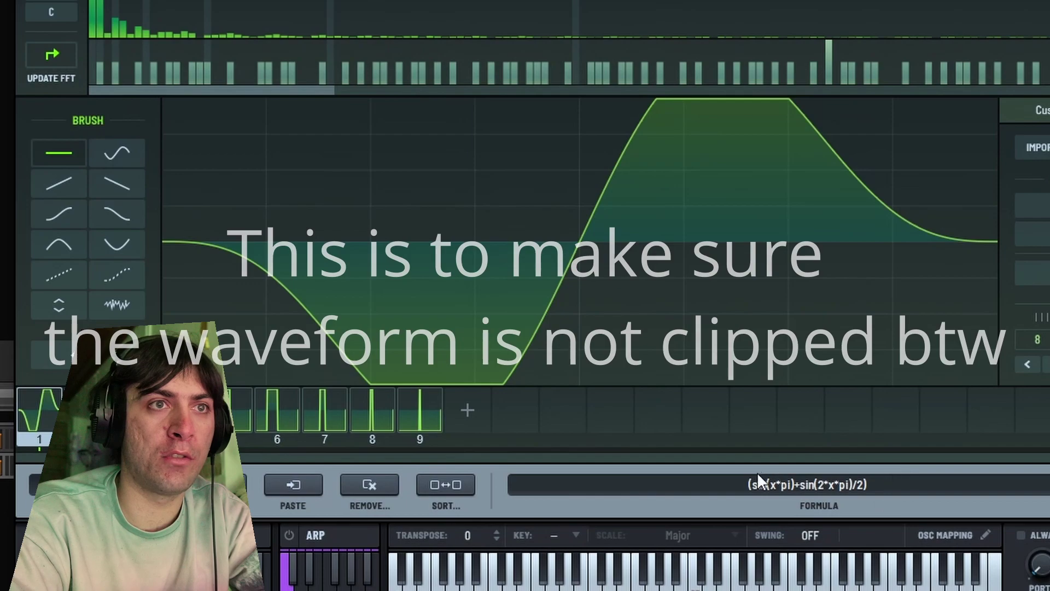
{"action": "left_click", "coordinate": [713, 494]}
{"action": "type", "text": "."}
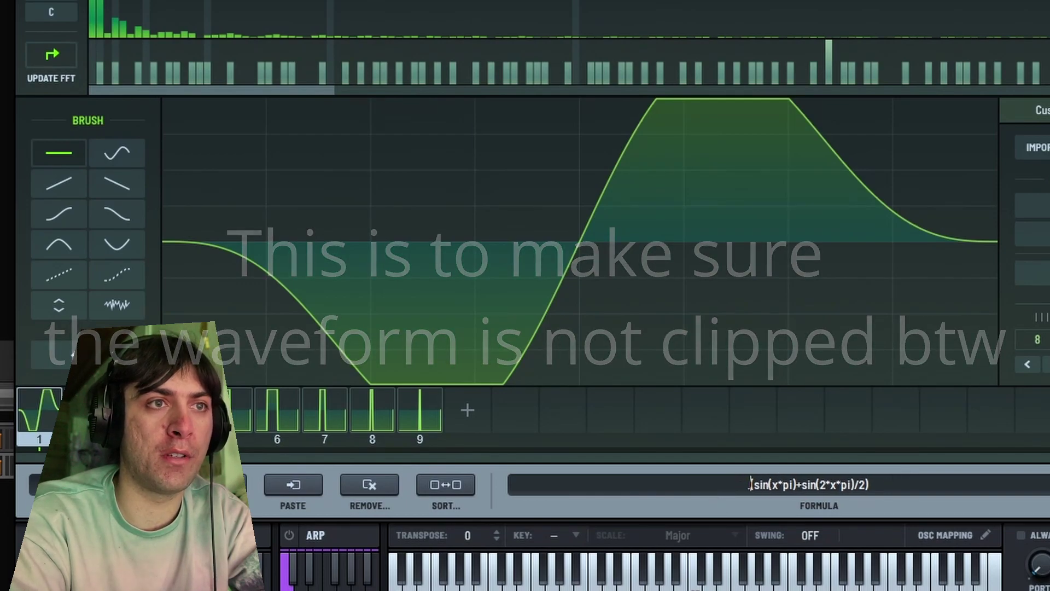
{"action": "type", "text": ".2*"}
{"action": "key", "text": "Return"}
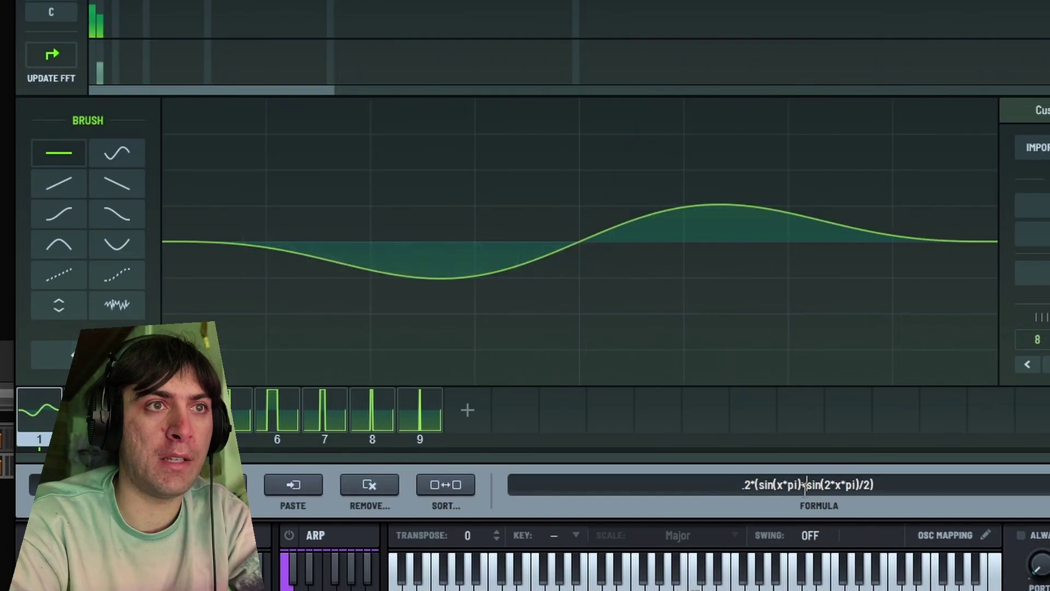
Append the third and fourth harmonics, sin(3*x*pi)/3 and sin(4*x*pi)/4, inside the parentheses by duplicating the second-harmonic term.
{"action": "left_click_drag", "start_coordinate": [815, 488], "coordinate": [874, 488]}
{"action": "key", "text": "ctrl+c"}
{"action": "left_click", "coordinate": [869, 485]}
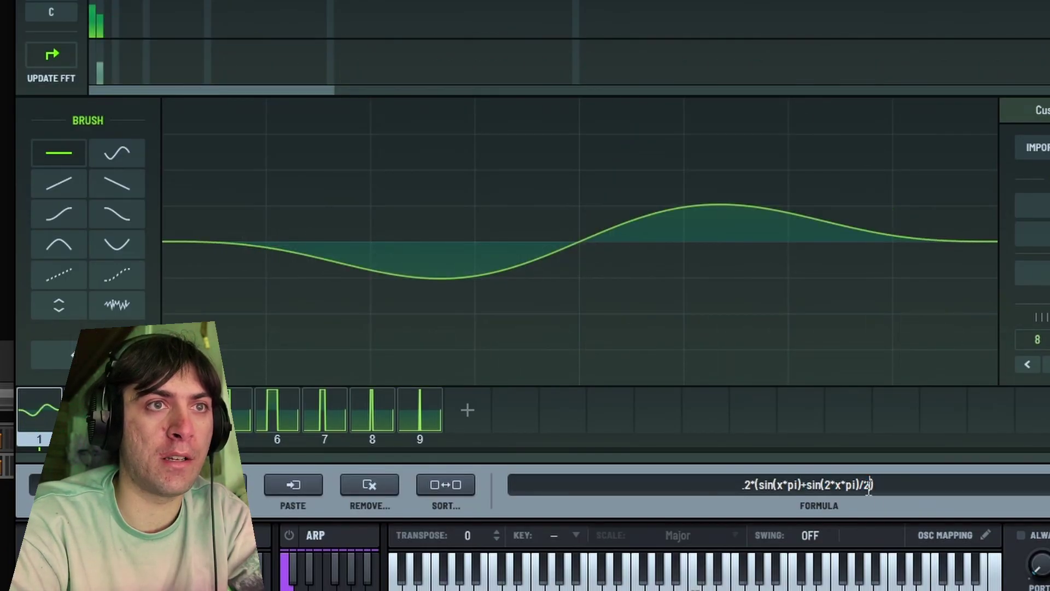
{"action": "key", "text": "ctrl+v"}
{"action": "type", "text": "3"}
{"action": "key", "text": "ctrl+v"}
{"action": "key", "text": "Return"}
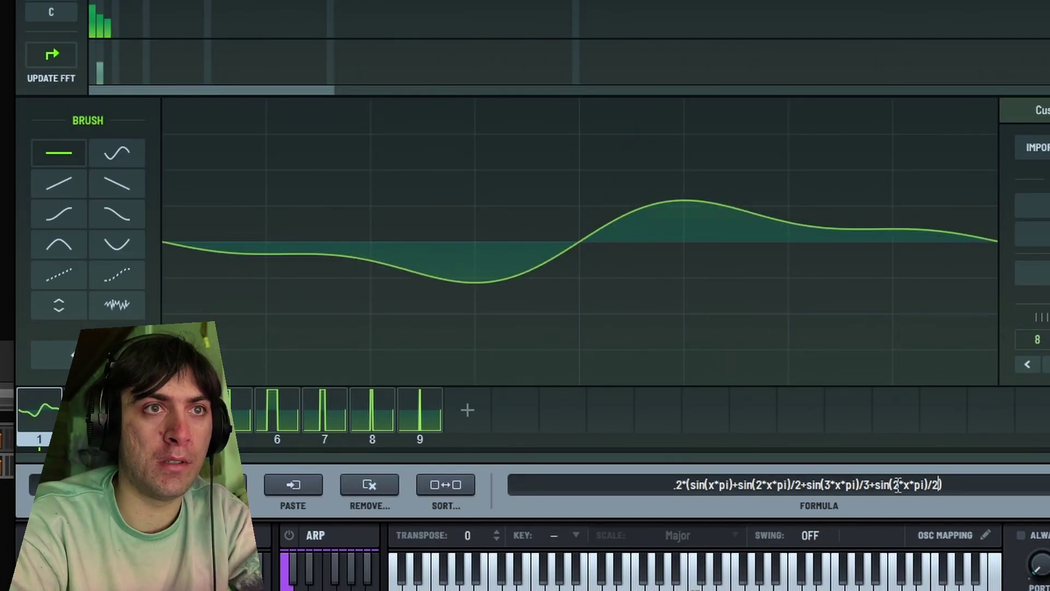
{"action": "type", "text": "4"}
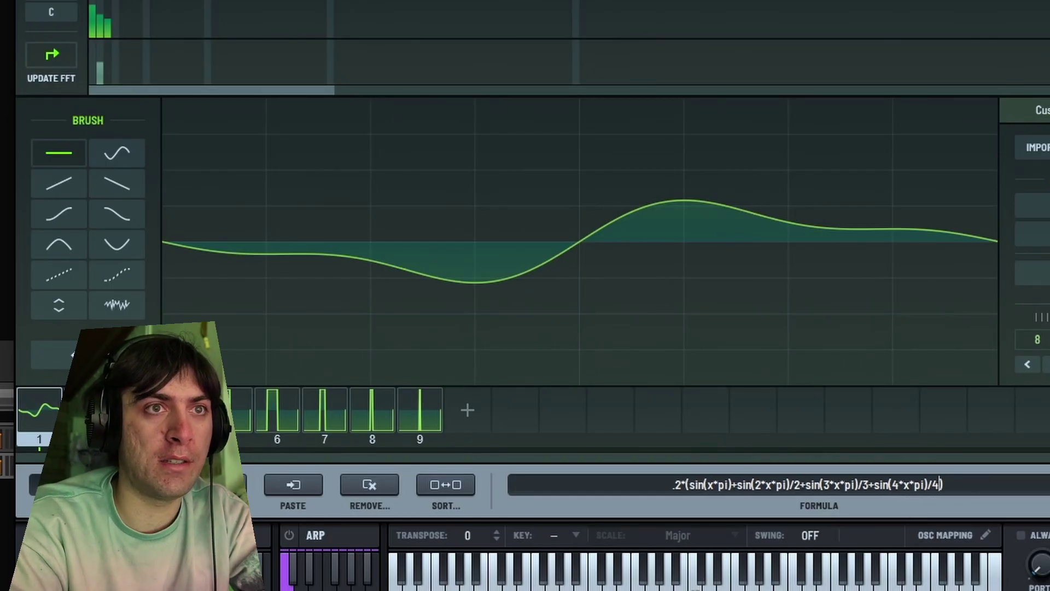
{"action": "key", "text": "Return"}
Try scale factors of .9 and .7 in front of the summed sines.
{"action": "left_click", "coordinate": [688, 486]}
{"action": "left_click", "coordinate": [681, 485]}
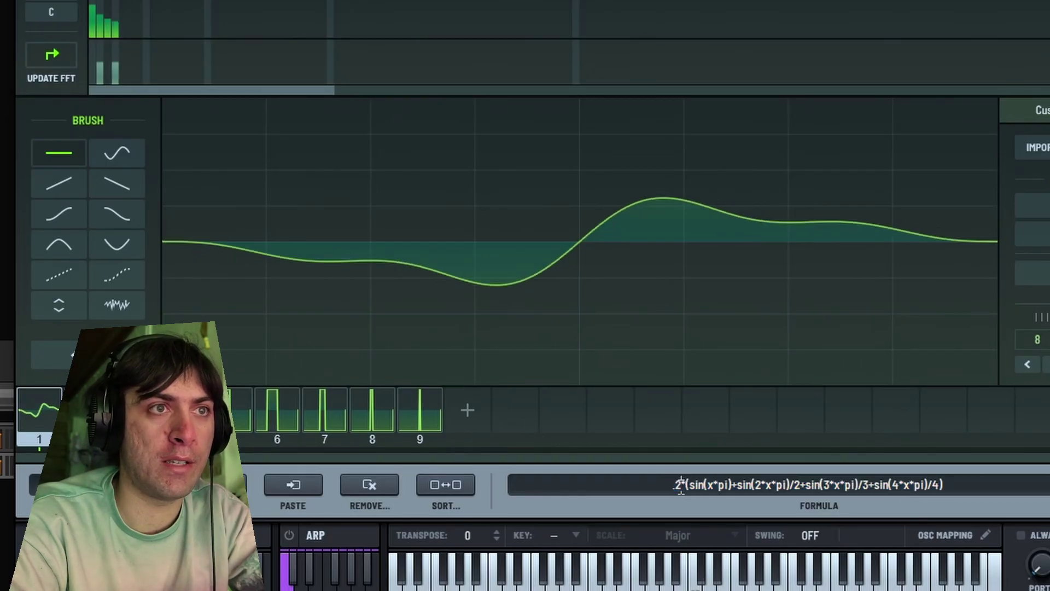
{"action": "key", "text": "BackSpace"}
{"action": "type", "text": "9"}
{"action": "key", "text": "Return"}
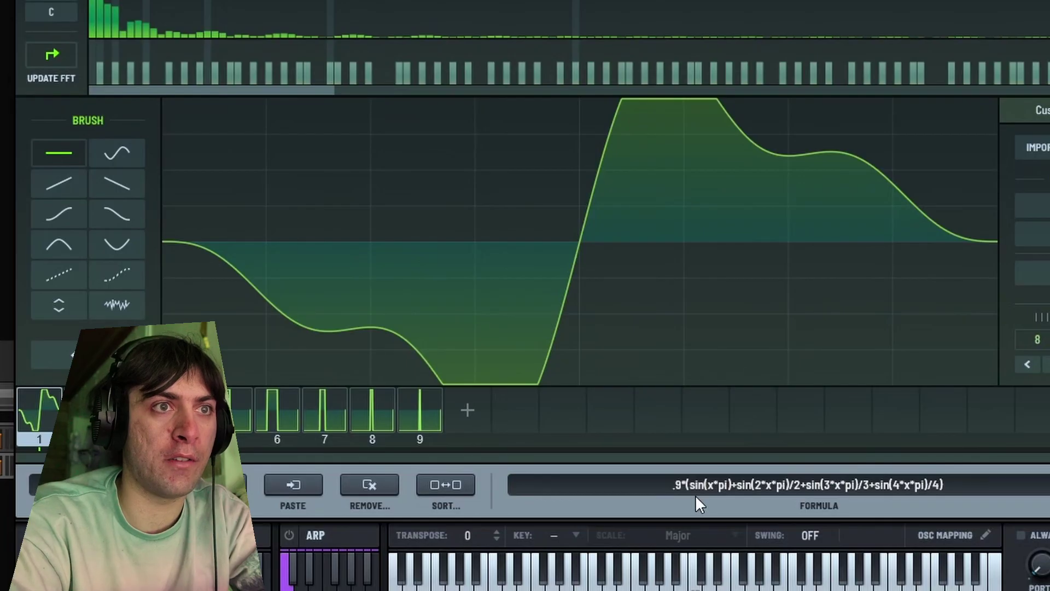
{"action": "left_click", "coordinate": [674, 480]}
{"action": "left_click", "coordinate": [681, 486]}
{"action": "key", "text": "BackSpace"}
{"action": "type", "text": "7"}
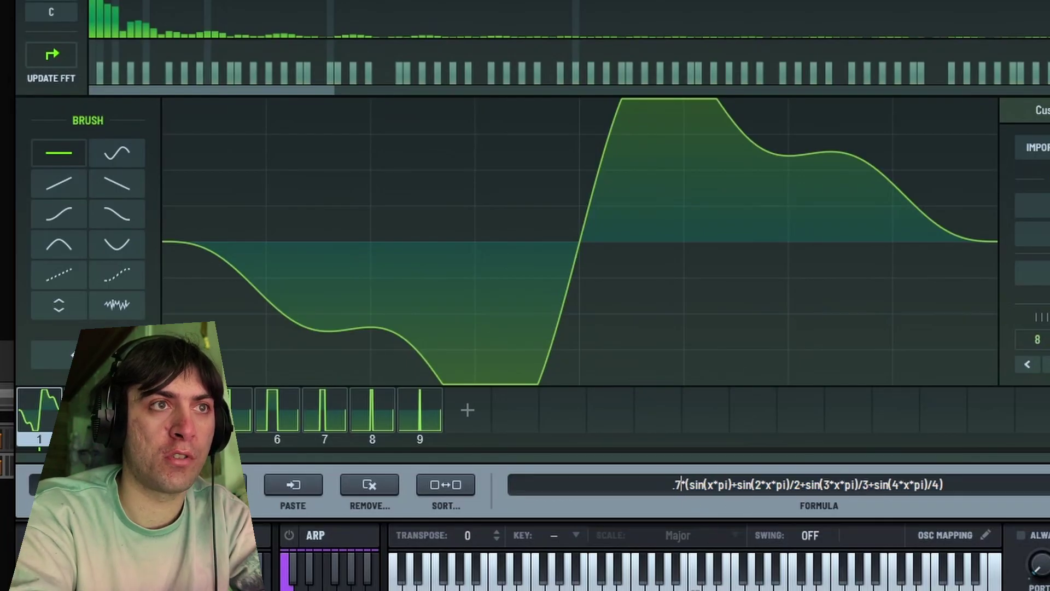
{"action": "key", "text": "Return"}
Set the scale factor in front of the summed sines to .5 and apply the formula.
{"action": "left_click", "coordinate": [677, 486]}
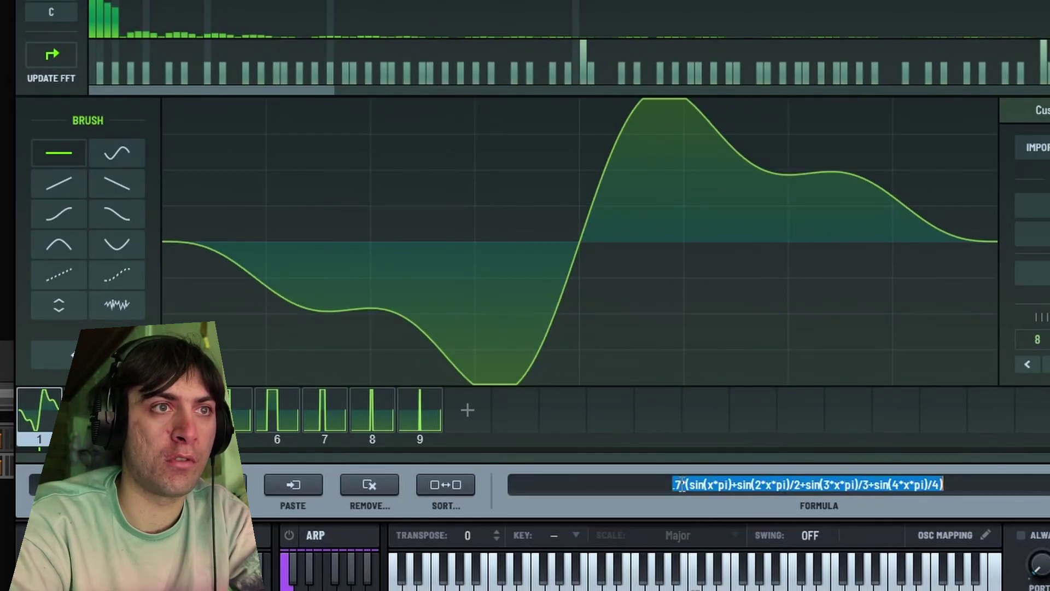
{"action": "left_click", "coordinate": [681, 484]}
{"action": "key", "text": "BackSpace"}
{"action": "type", "text": "5"}
{"action": "key", "text": "Return"}
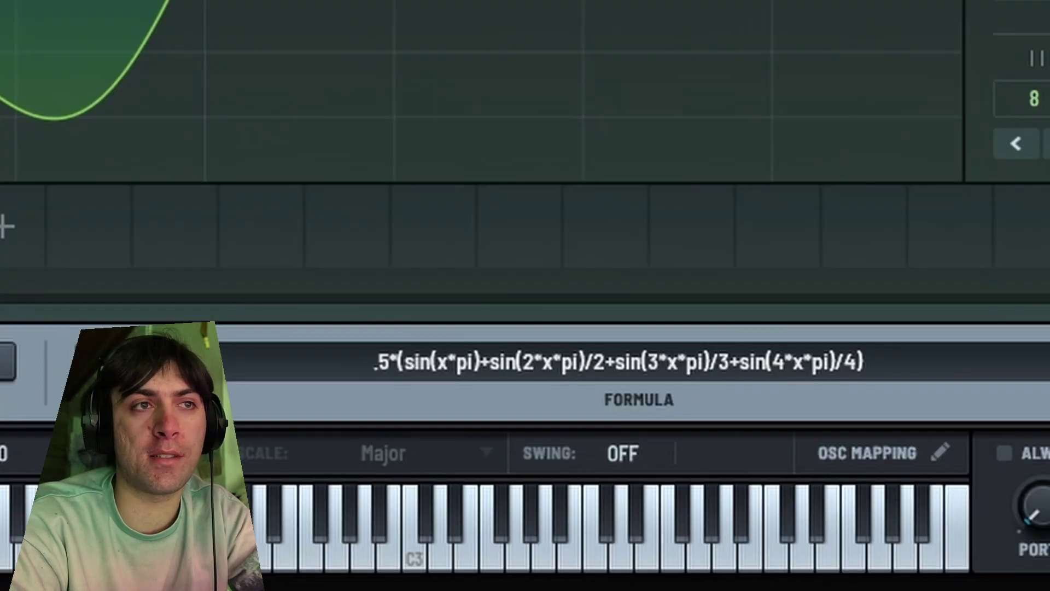
Replace the harmonic formula with a trial sum(2,3,4) call and erase its arguments.
{"action": "left_click", "coordinate": [914, 359]}
{"action": "key", "text": "BackSpace"}
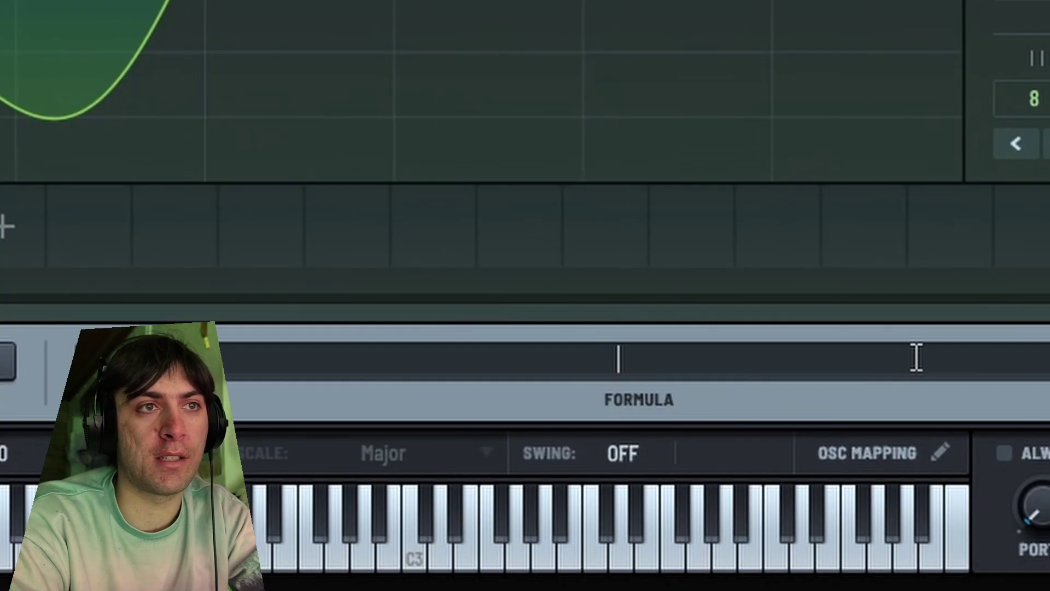
{"action": "type", "text": "sum("}
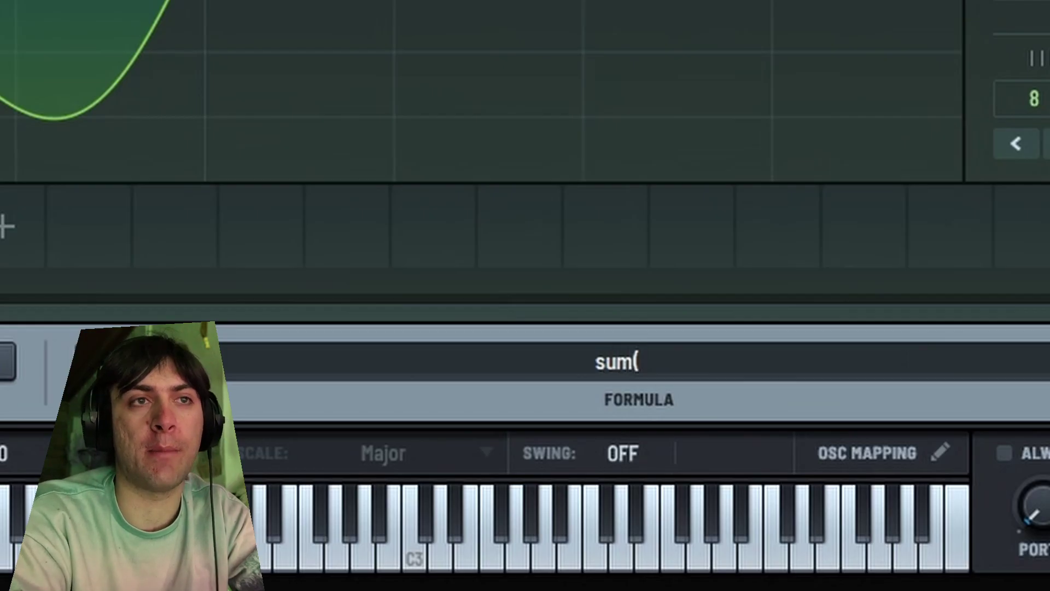
{"action": "type", "text": ")2,3,4"}
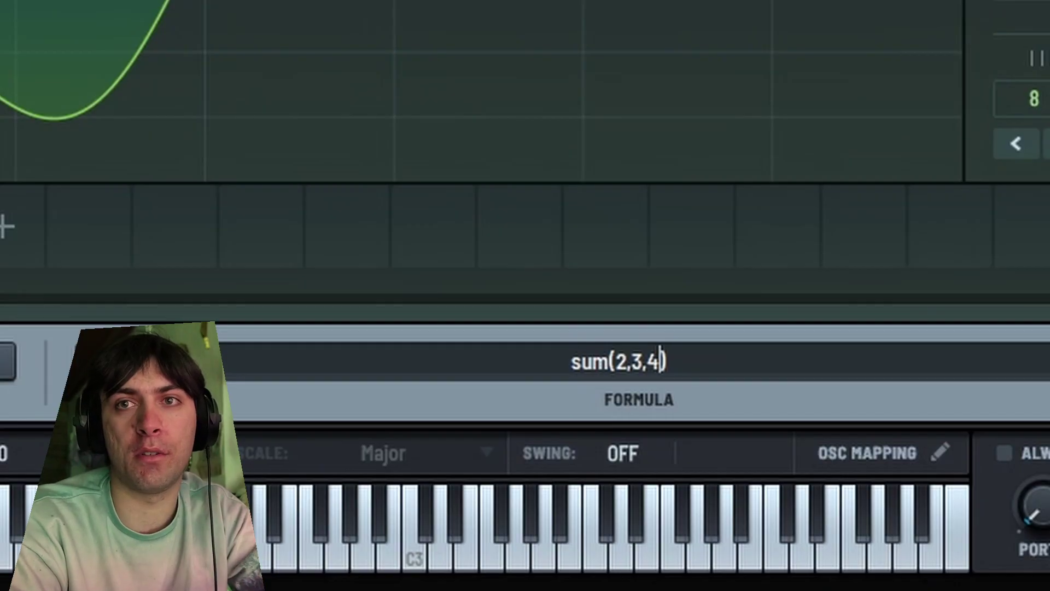
{"action": "key", "text": "Delete"}
{"action": "key", "text": "BackSpace"}
{"action": "key", "text": "BackSpace"}
{"action": "key", "text": "BackSpace"}
{"action": "key", "text": "BackSpace"}
{"action": "key", "text": "BackSpace"}
{"action": "key", "text": "BackSpace"}
{"action": "key", "text": "BackSpace"}
{"action": "key", "text": "BackSpace"}
{"action": "key", "text": "BackSpace"}
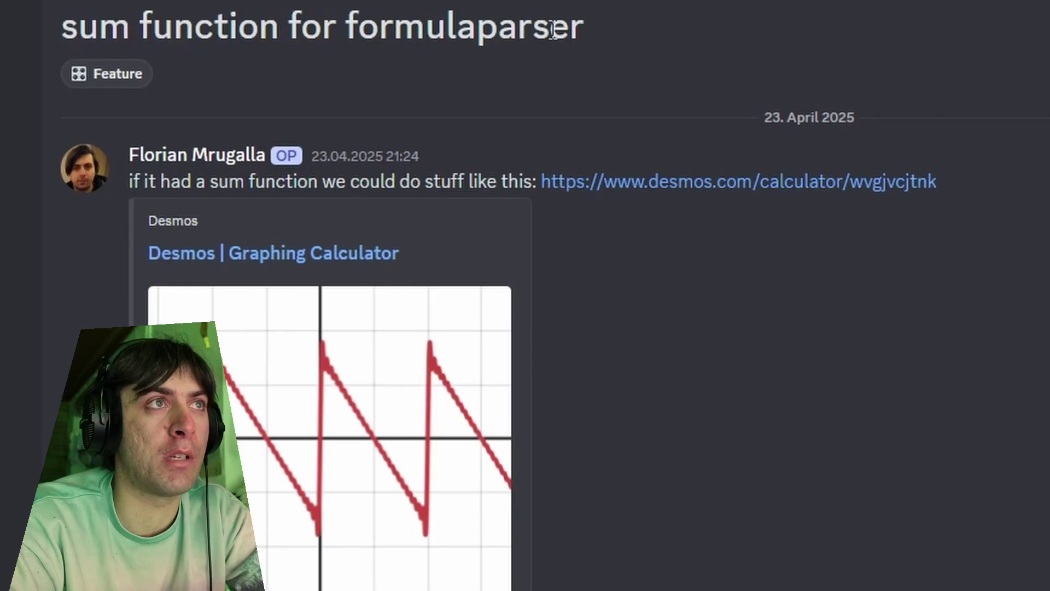
Switch to the Discord thread about a formula parser sum function and examine the q-based formulas posted in the replies.
{"action": "scroll", "coordinate": [511, 227], "scroll_direction": "down", "scroll_amount": 5}
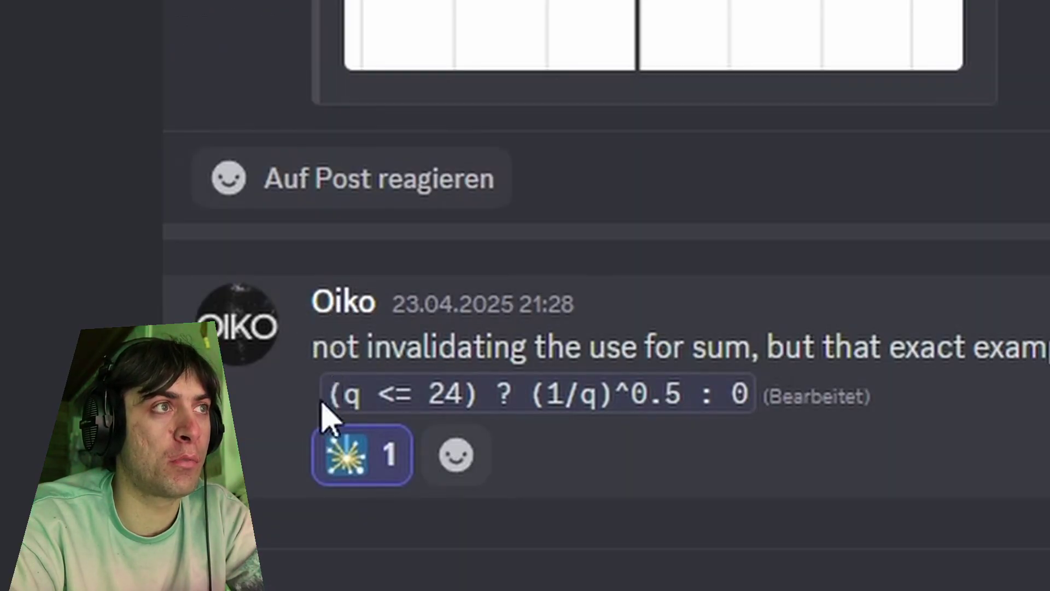
{"action": "left_click_drag", "start_coordinate": [331, 402], "coordinate": [749, 390]}
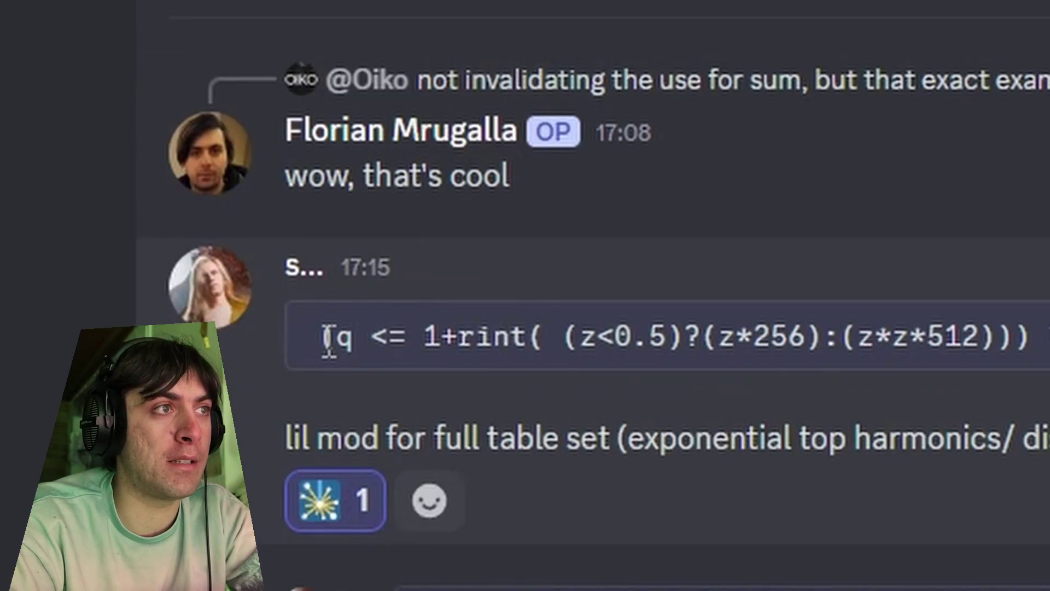
{"action": "left_click_drag", "start_coordinate": [306, 340], "coordinate": [1045, 340]}
{"action": "left_click", "coordinate": [1045, 339]}
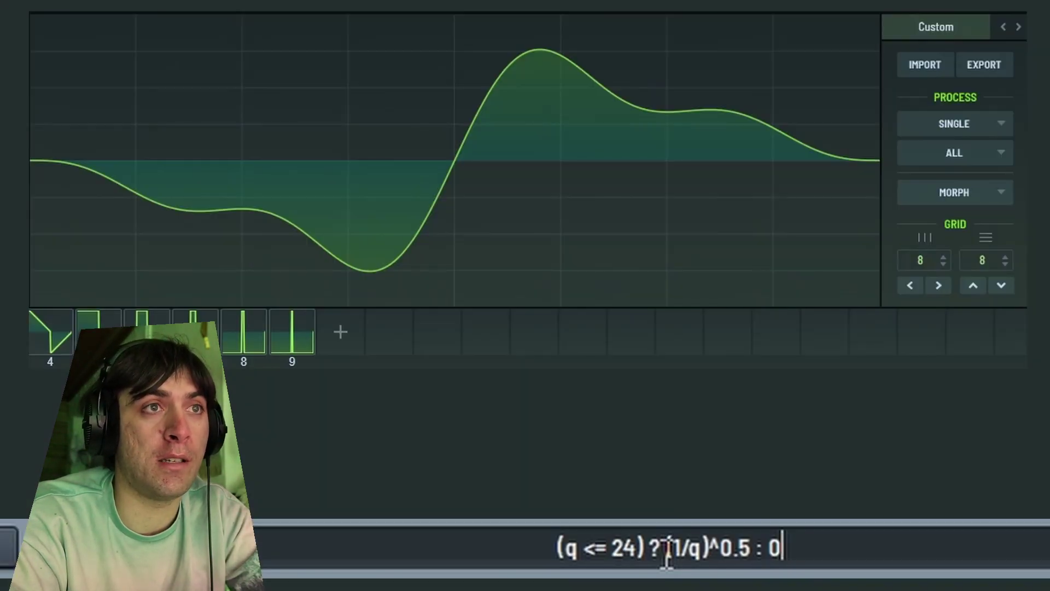
Apply the formula (q <= 24) ? (1/q)^0.5 : 0 in Serum 2 and change its harmonic limit to 50.
{"action": "key", "text": "Return"}
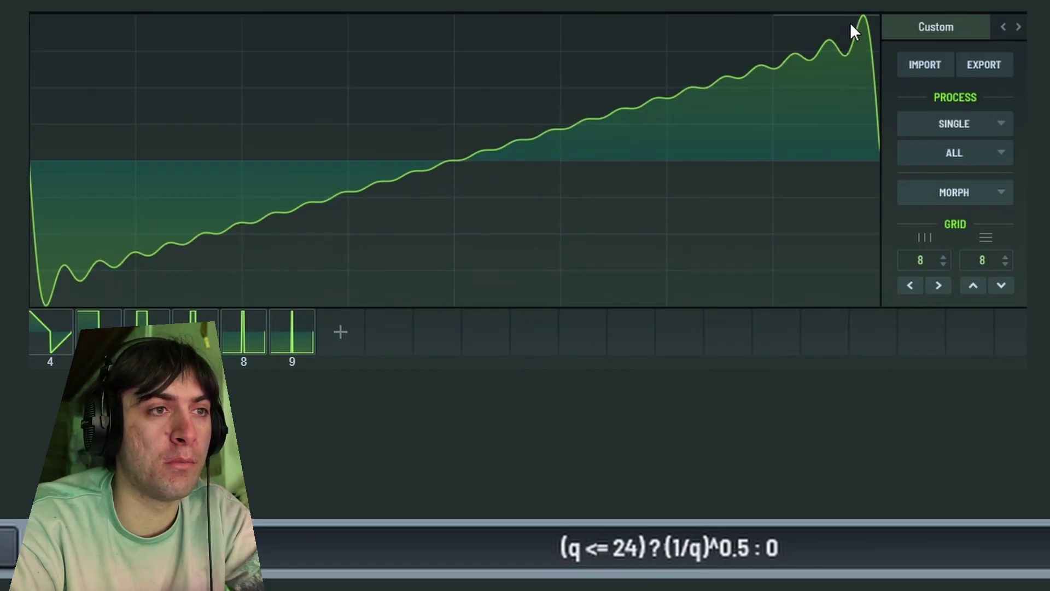
{"action": "left_click", "coordinate": [636, 547]}
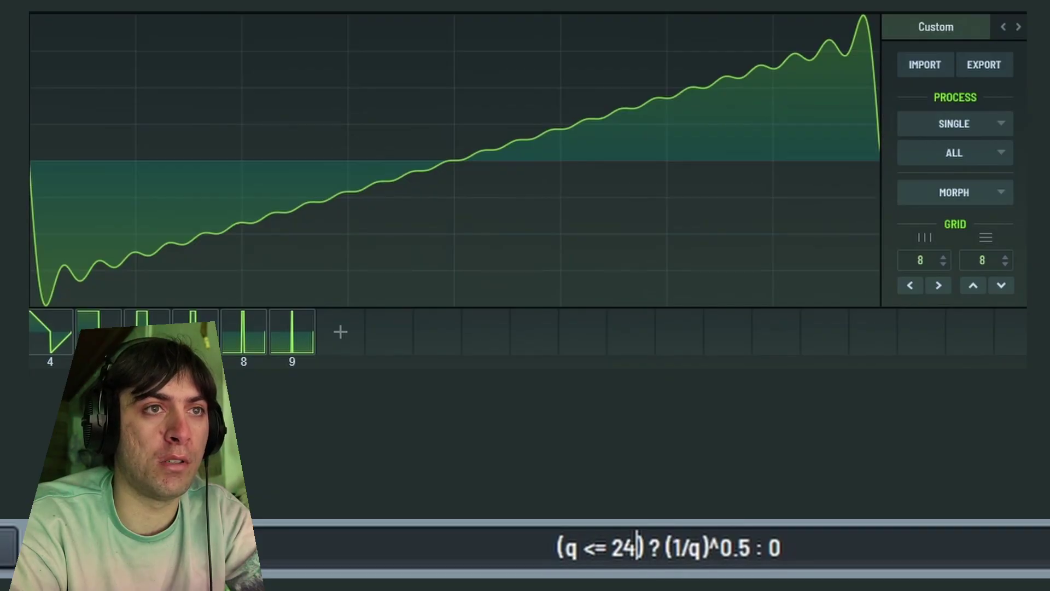
{"action": "key", "text": "BackSpace"}
{"action": "key", "text": "BackSpace"}
{"action": "type", "text": "50"}
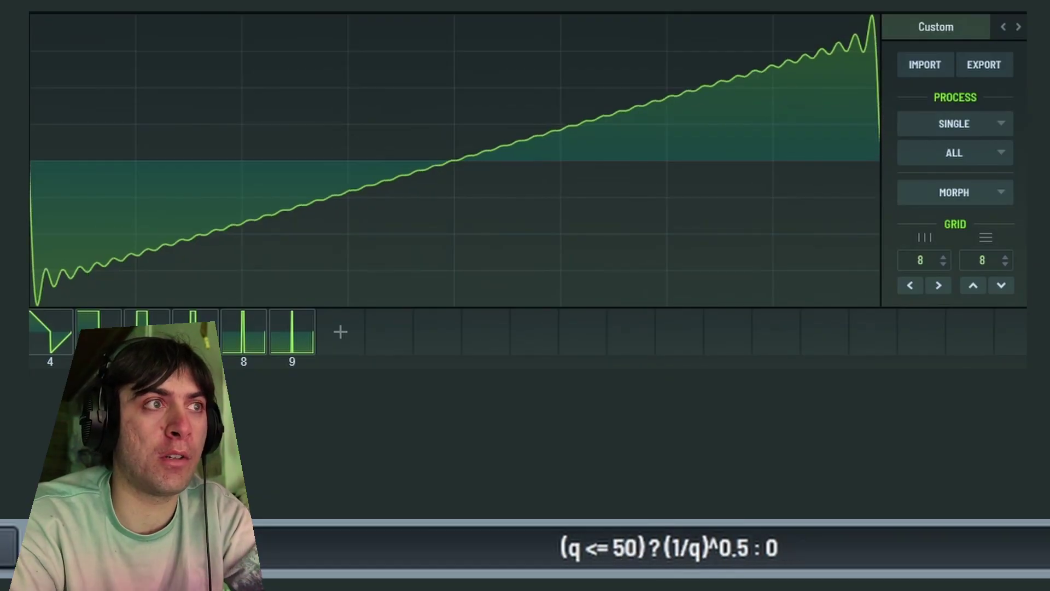
Replace the harmonic limit of 50 in the formula with 1+y*128.
{"action": "key", "text": "ctrl+a"}
{"action": "left_click", "coordinate": [632, 554]}
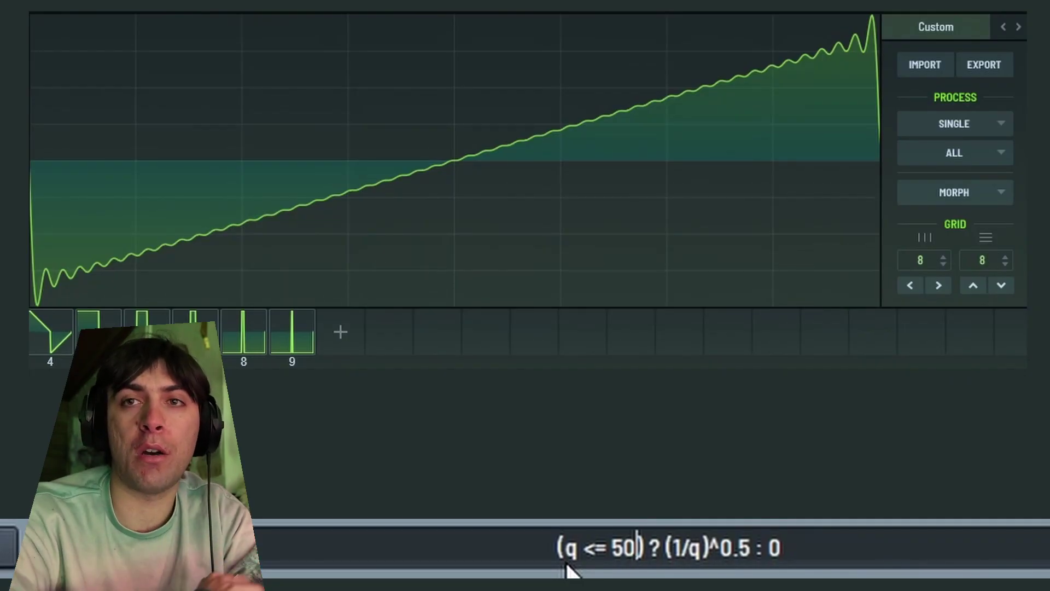
{"action": "key", "text": "BackSpace"}
{"action": "key", "text": "BackSpace"}
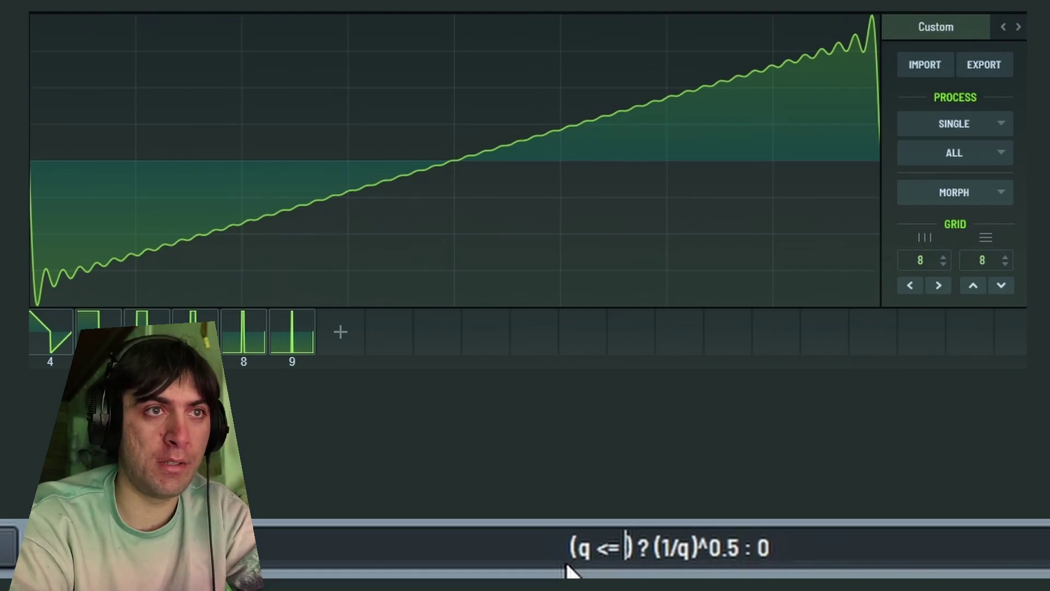
{"action": "type", "text": "1+y*"}
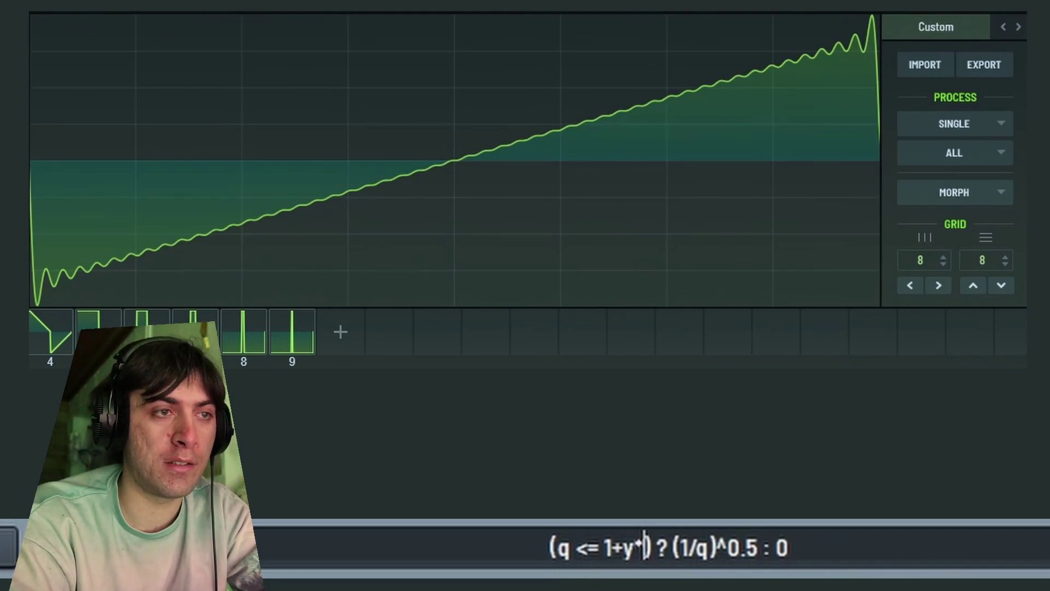
{"action": "type", "text": "128"}
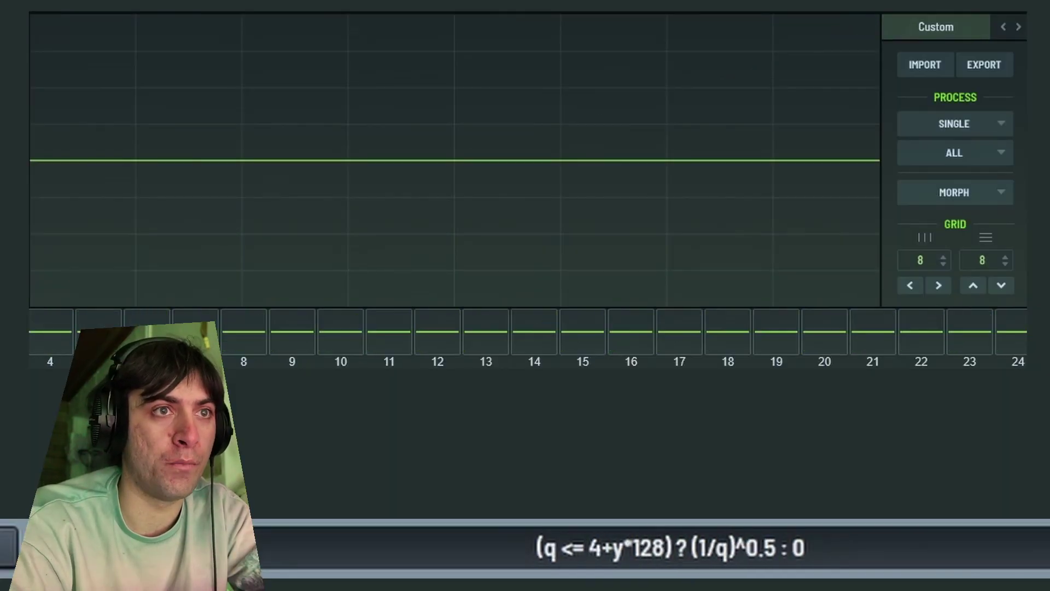
Rewrite the harmonic limit as (1+z*128), apply the formula and view wavetable frame 4.
{"action": "left_click", "coordinate": [604, 547]}
{"action": "left_click", "coordinate": [602, 547]}
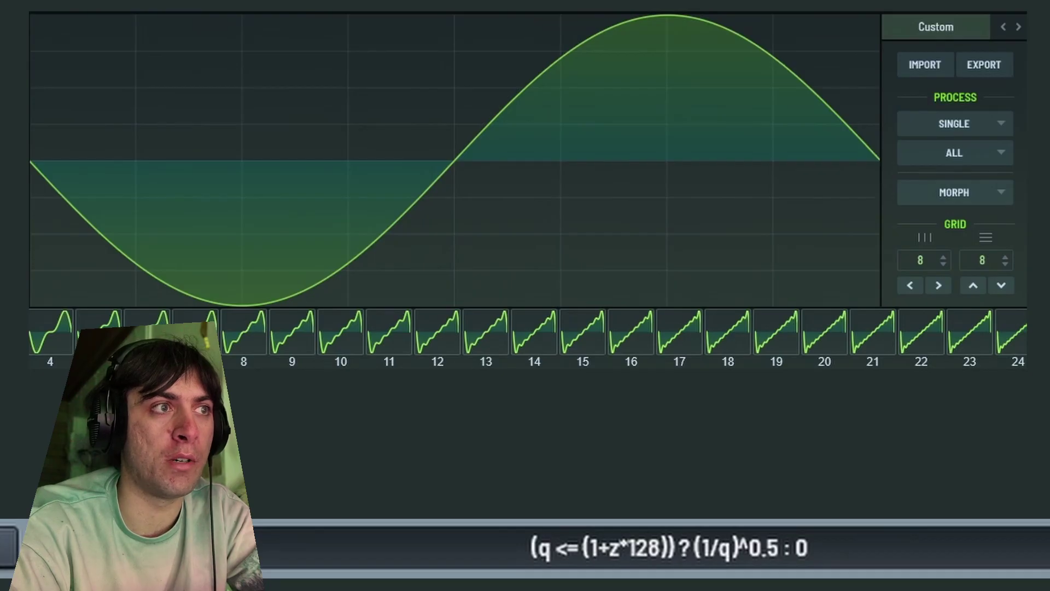
{"action": "left_click", "coordinate": [50, 333]}
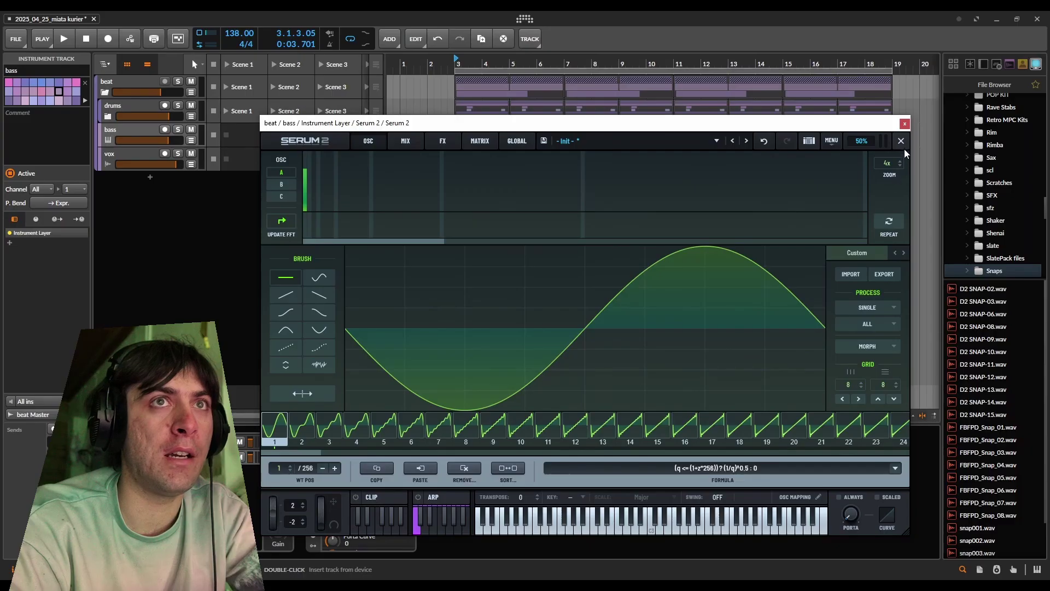
Close the wavetable editor and assign LFO 1 to oscillator A's wavetable position.
{"action": "left_click", "coordinate": [904, 146]}
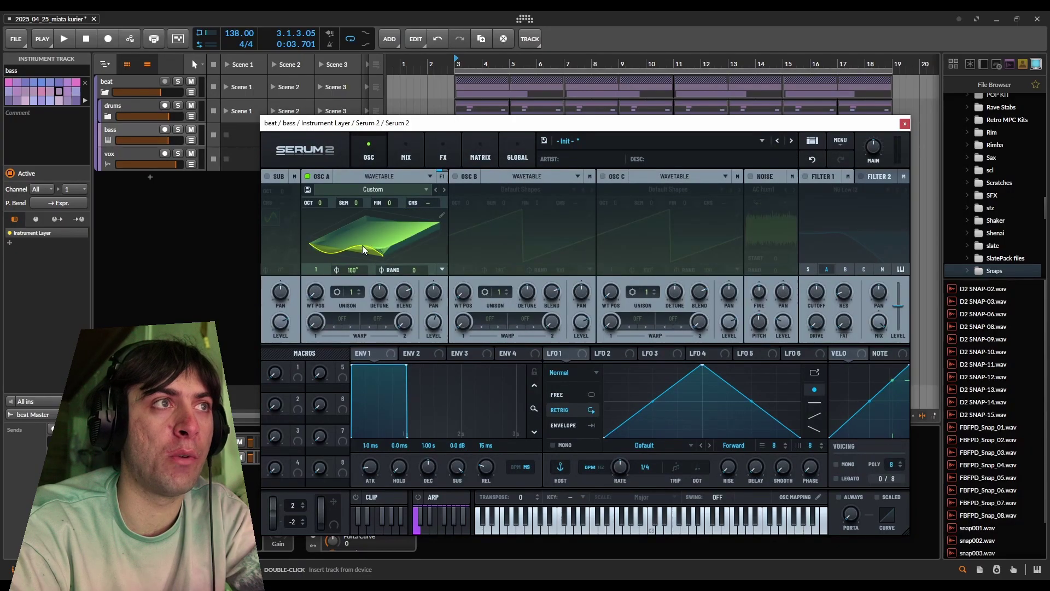
{"action": "left_click_drag", "start_coordinate": [317, 301], "coordinate": [333, 276]}
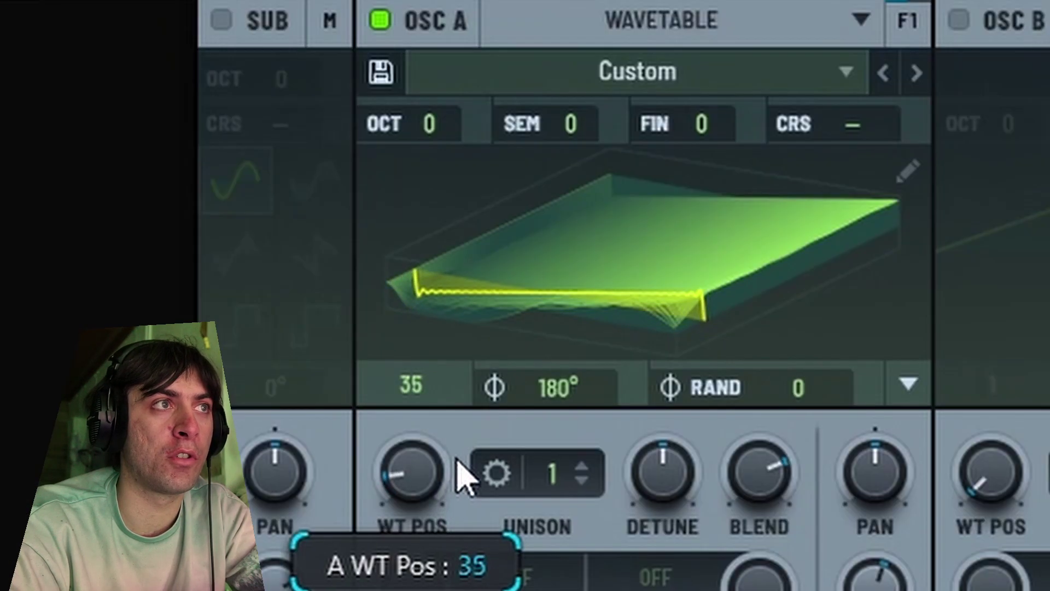
{"action": "left_click_drag", "start_coordinate": [488, 430], "coordinate": [437, 590]}
{"action": "left_click_drag", "start_coordinate": [170, 588], "coordinate": [417, 460]}
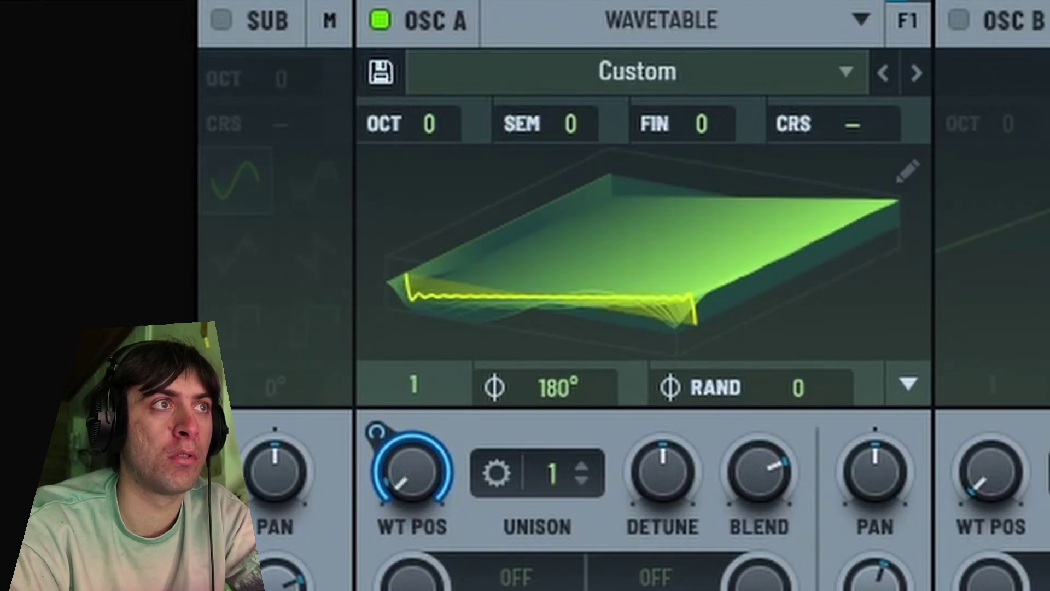
Show oscillator A's wavetable in 2D and set its position to 6 with a narrow LFO 1 modulation range.
{"action": "left_click_drag", "start_coordinate": [392, 438], "coordinate": [391, 489]}
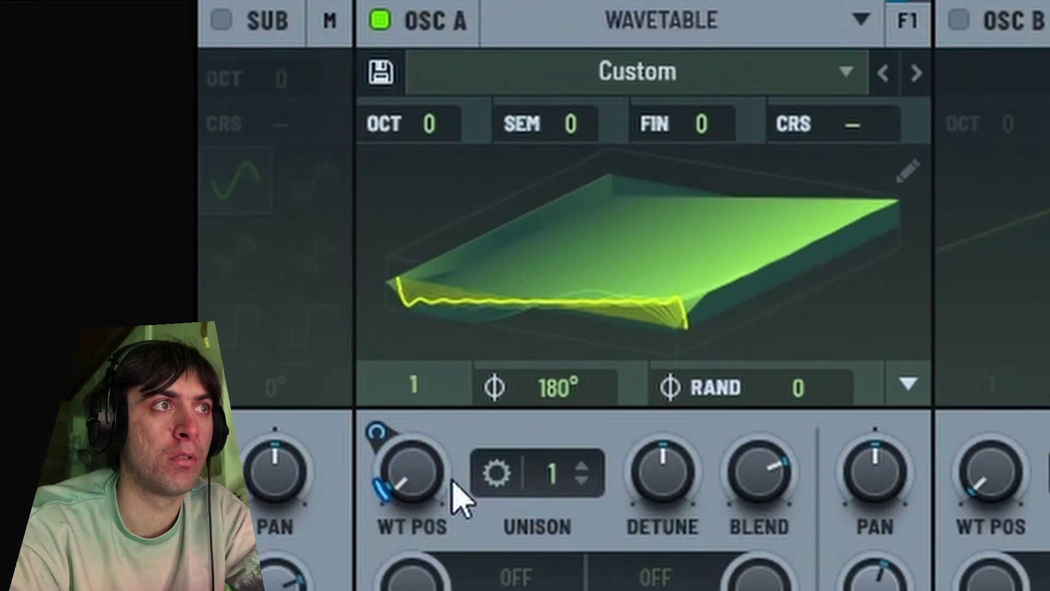
{"action": "left_click", "coordinate": [577, 316]}
{"action": "left_click_drag", "start_coordinate": [378, 427], "coordinate": [363, 441]}
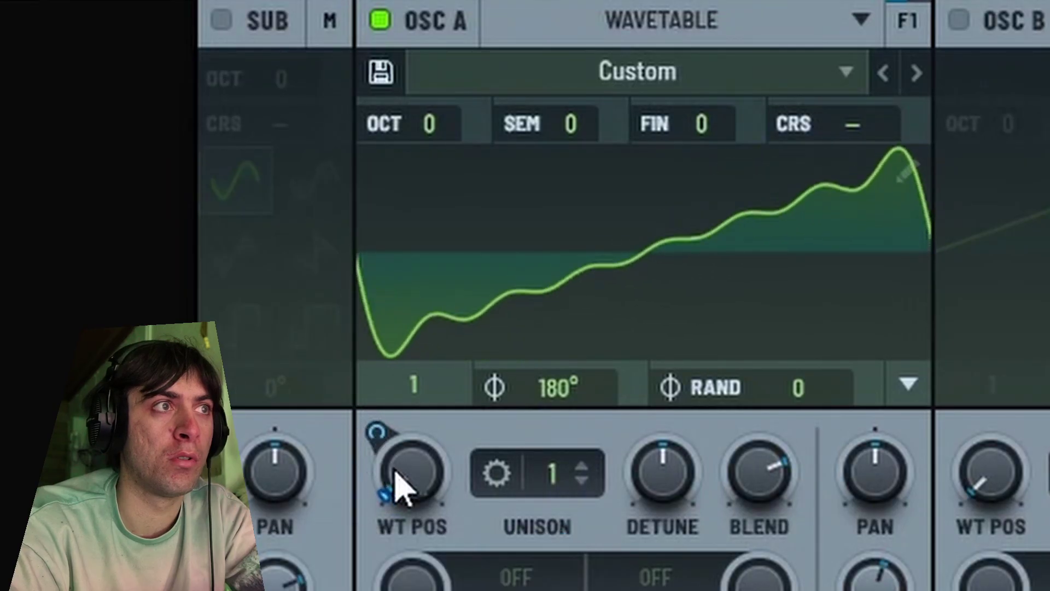
{"action": "left_click_drag", "start_coordinate": [399, 485], "coordinate": [394, 395]}
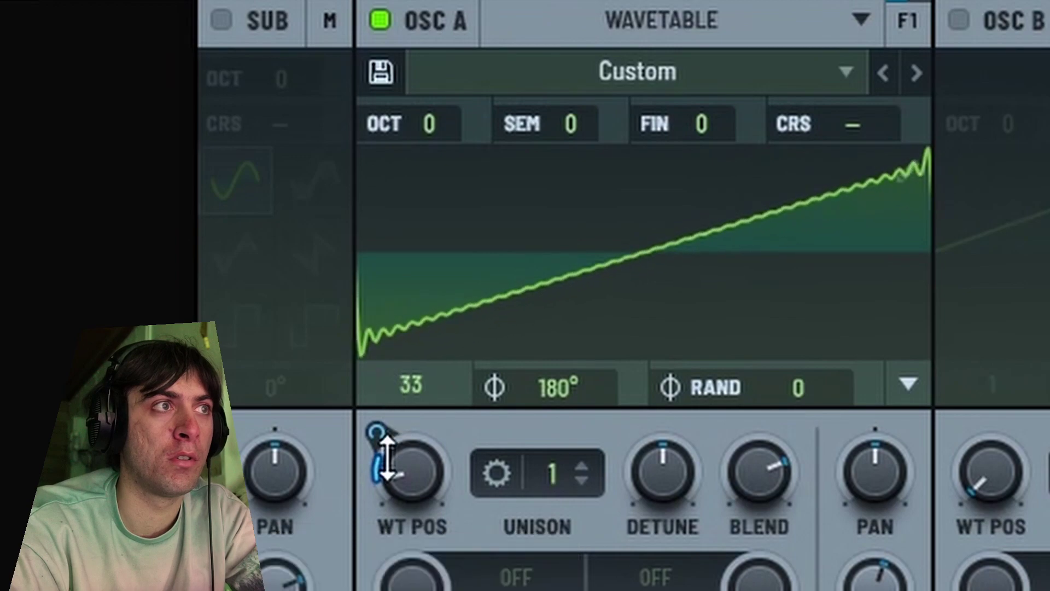
{"action": "mouse_move", "coordinate": [386, 454]}
{"action": "left_mouse_down"}
{"action": "mouse_move", "coordinate": [417, 382]}
{"action": "mouse_move", "coordinate": [429, 222]}
{"action": "mouse_move", "coordinate": [457, 569]}
{"action": "mouse_move", "coordinate": [375, 445]}
{"action": "left_mouse_up"}
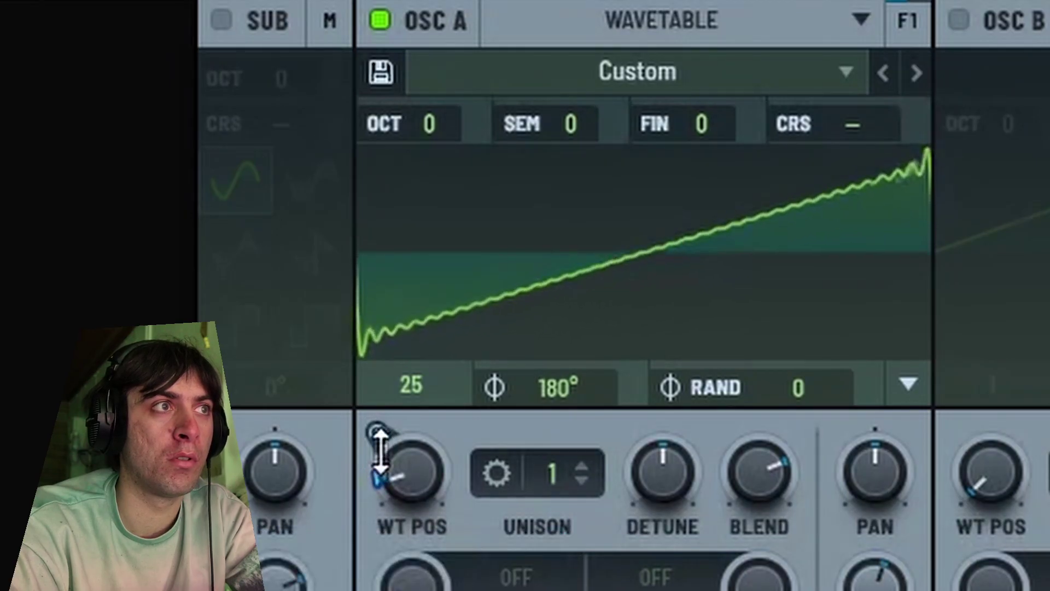
{"action": "left_click_drag", "start_coordinate": [407, 495], "coordinate": [408, 520]}
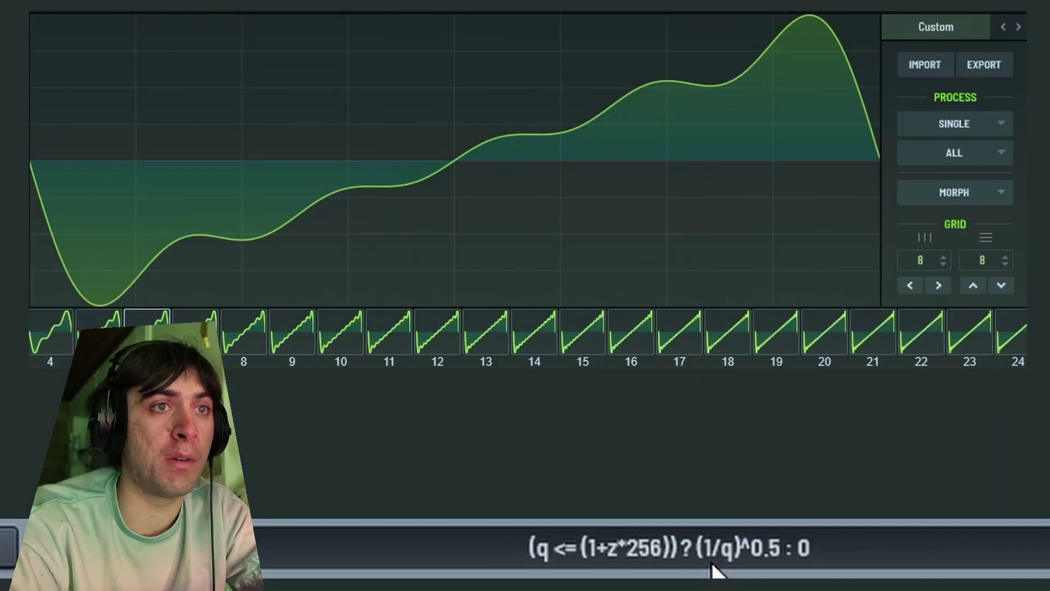
Reopen the wavetable formula, change the numerator over q to 2 and apply it.
{"action": "left_click", "coordinate": [713, 553]}
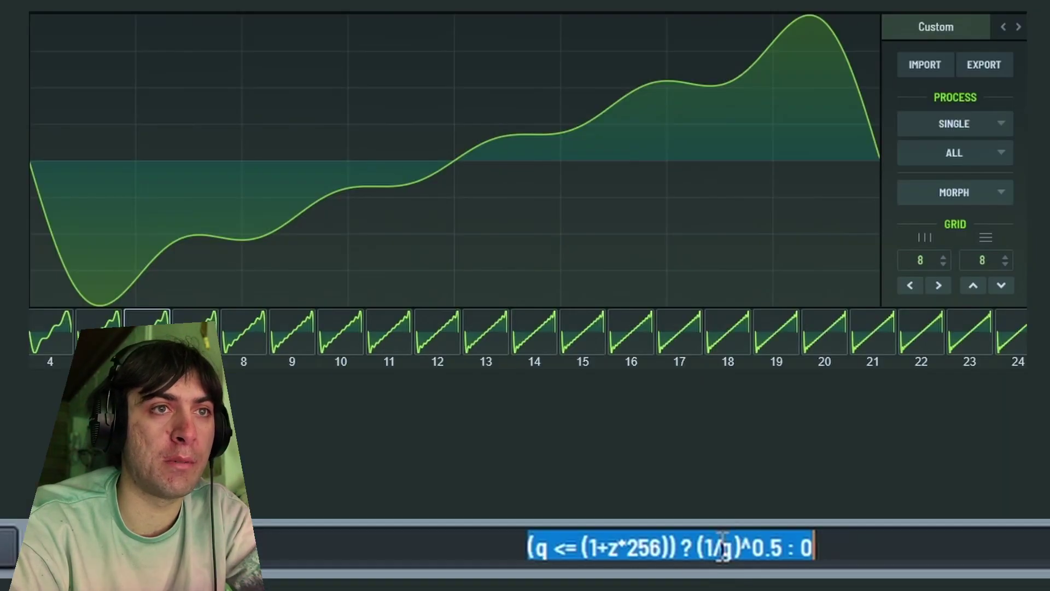
{"action": "left_click", "coordinate": [734, 548]}
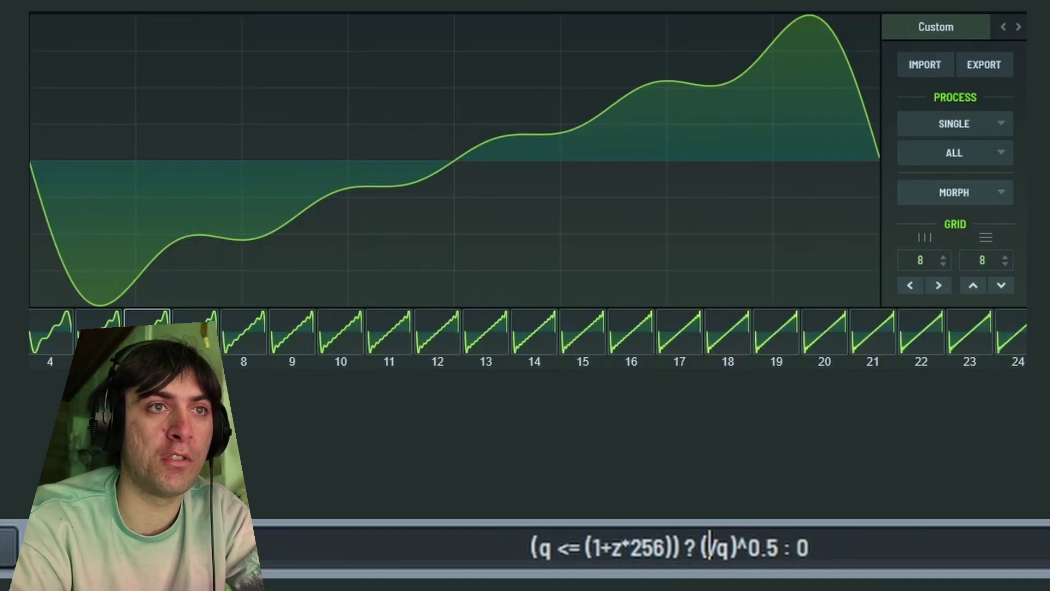
{"action": "key", "text": "BackSpace"}
{"action": "type", "text": "2"}
{"action": "key", "text": "Return"}
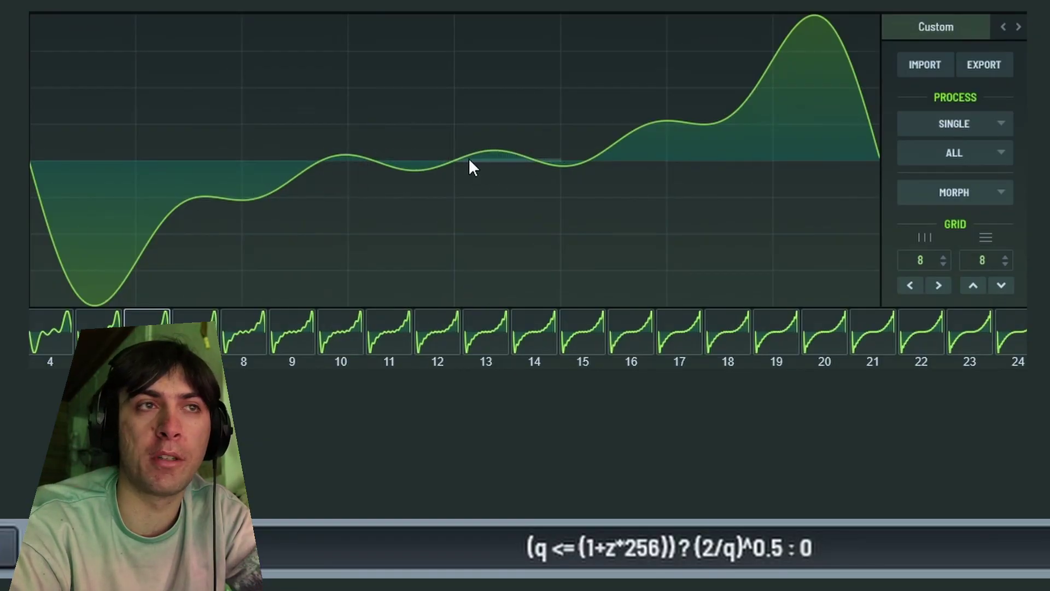
Change the numerator over q in the formula to 5 and apply it.
{"action": "left_click", "coordinate": [715, 553]}
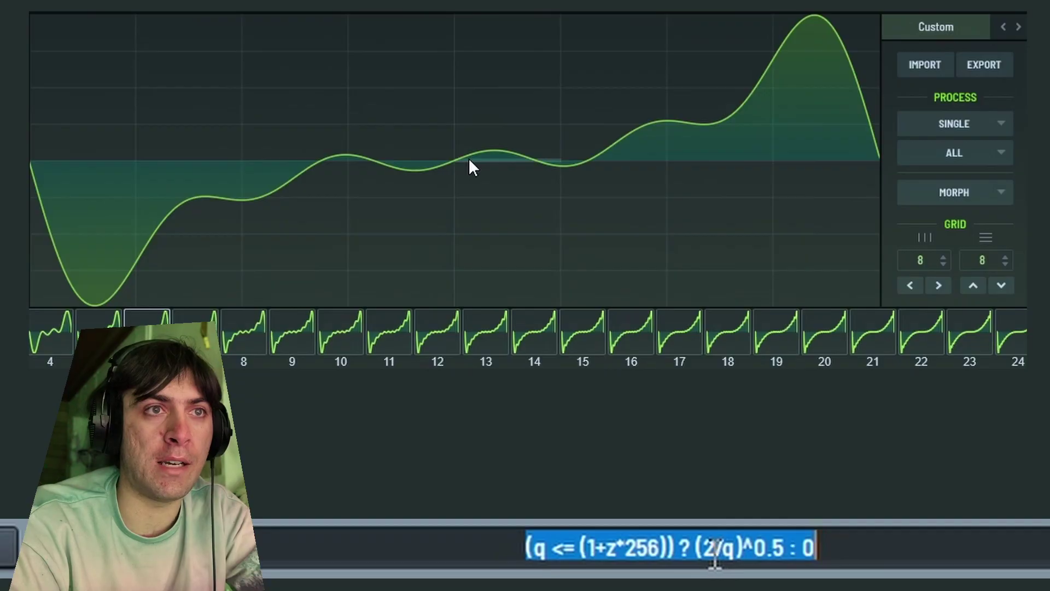
{"action": "left_click", "coordinate": [714, 553]}
{"action": "key", "text": "BackSpace"}
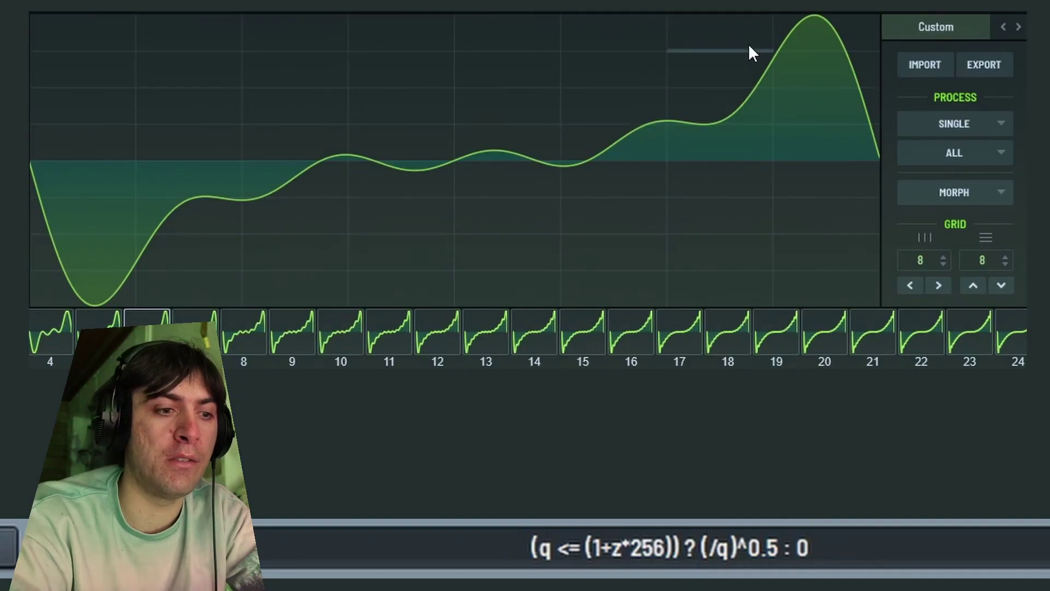
{"action": "type", "text": "5"}
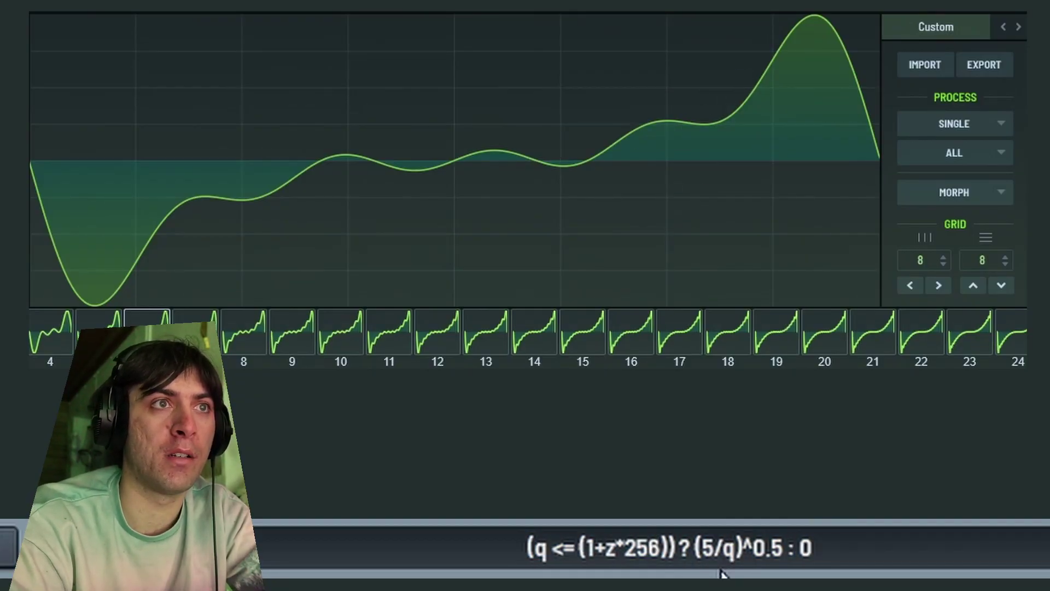
Replace the numerator over q with (1+z*8), apply the formula and check the frames up to 256.
{"action": "left_click", "coordinate": [729, 547]}
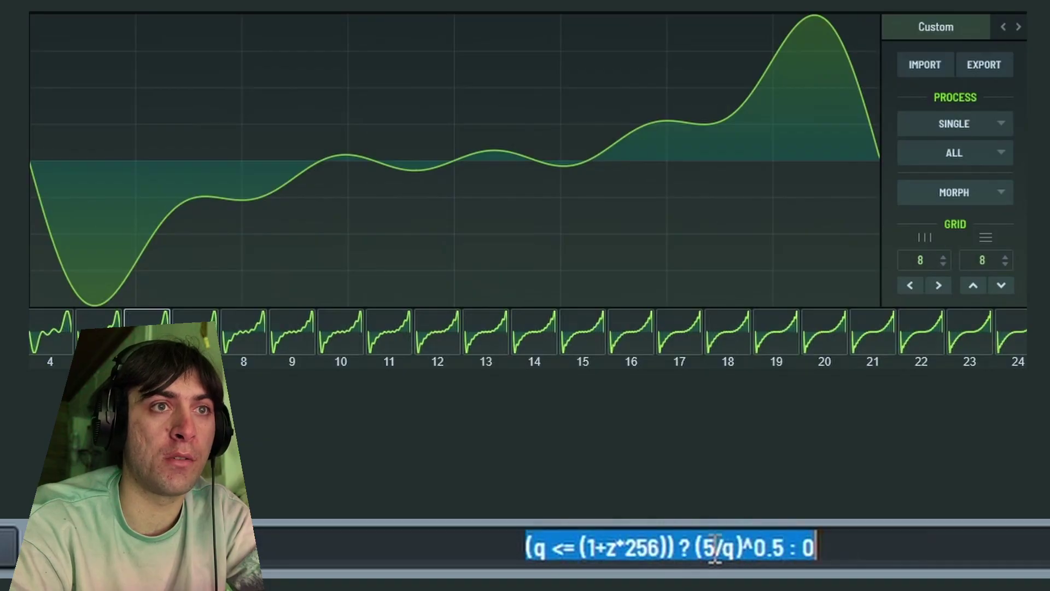
{"action": "left_click", "coordinate": [715, 547]}
{"action": "key", "text": "BackSpace"}
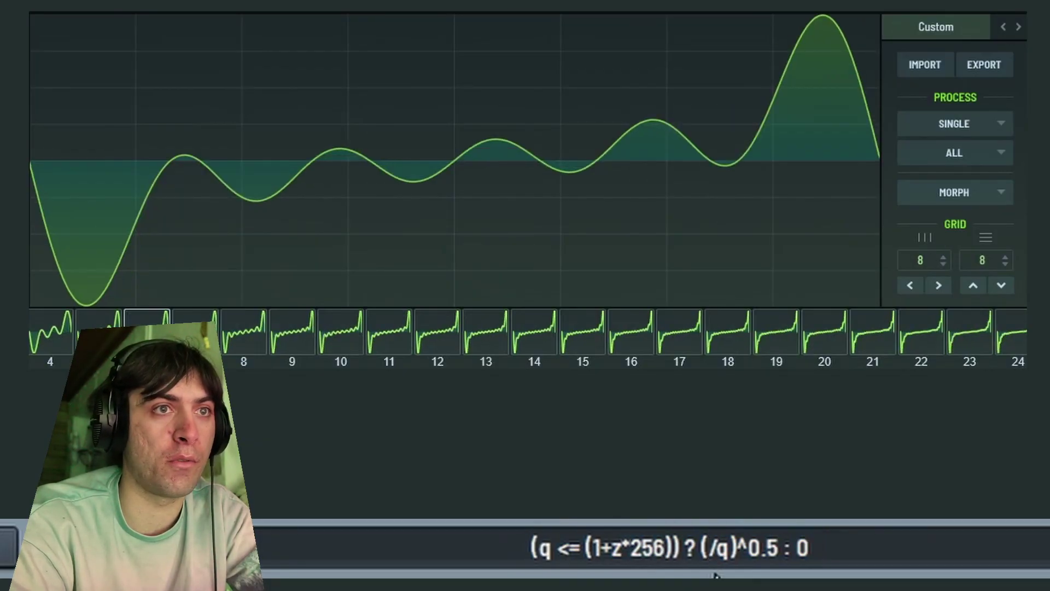
{"action": "type", "text": "1"}
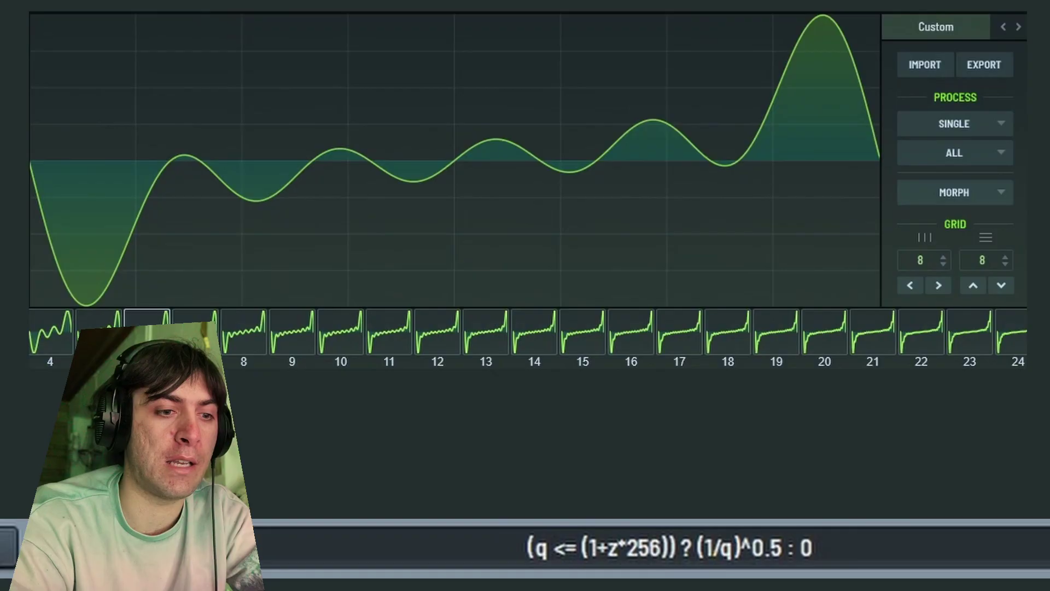
{"action": "key", "text": "BackSpace"}
{"action": "type", "text": "()1+z"}
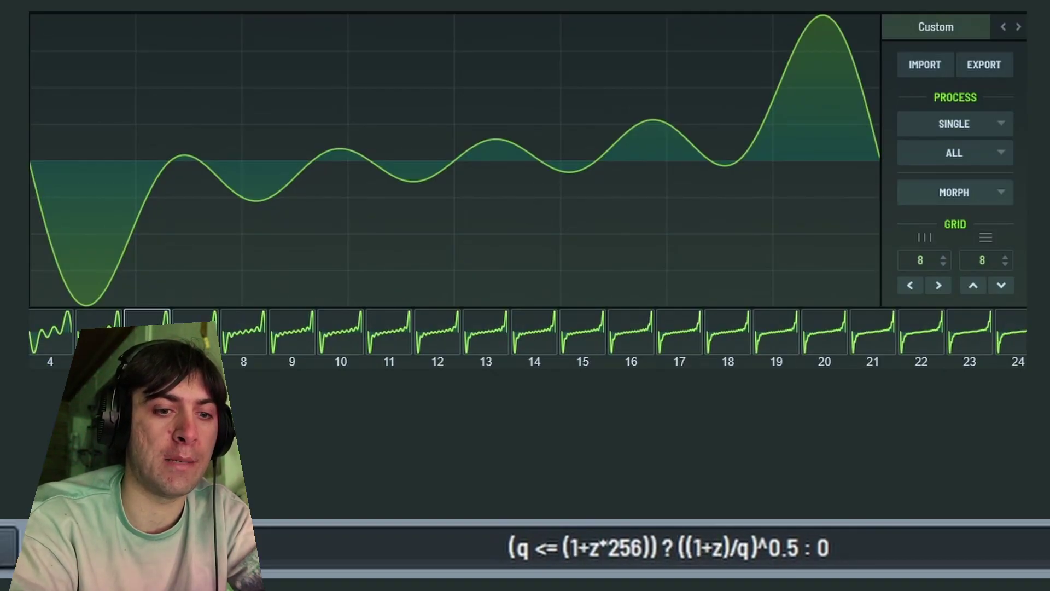
{"action": "type", "text": "*8"}
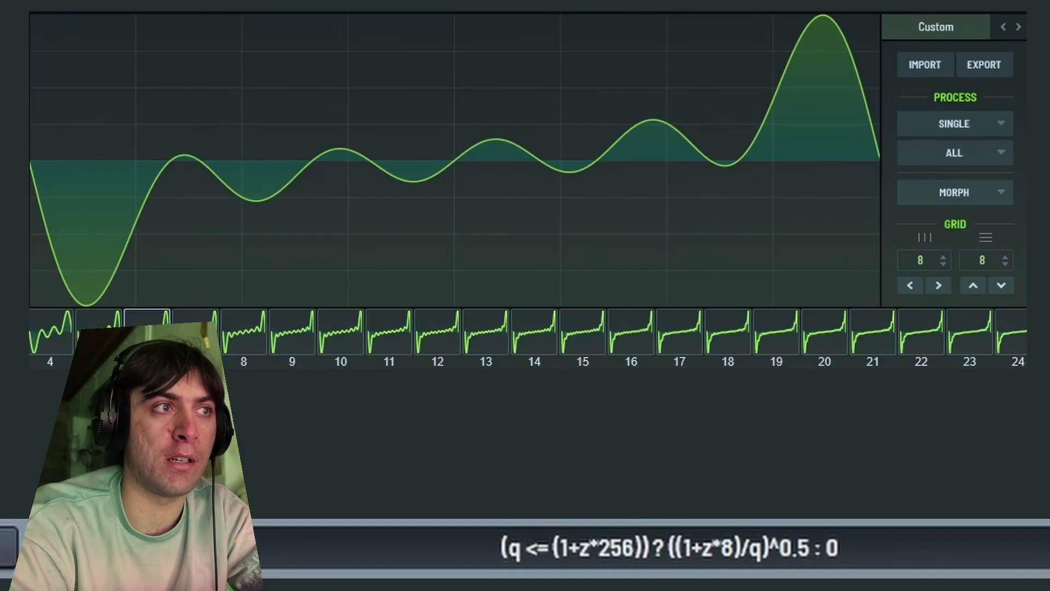
{"action": "key", "text": "Return"}
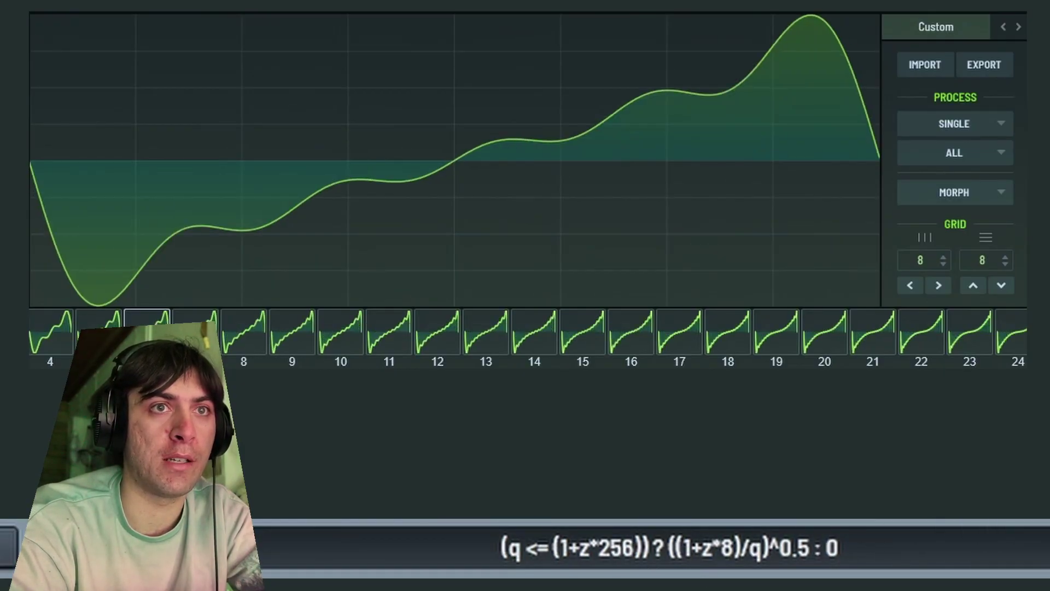
{"action": "scroll", "coordinate": [528, 336], "scroll_direction": "right", "scroll_amount": 20}
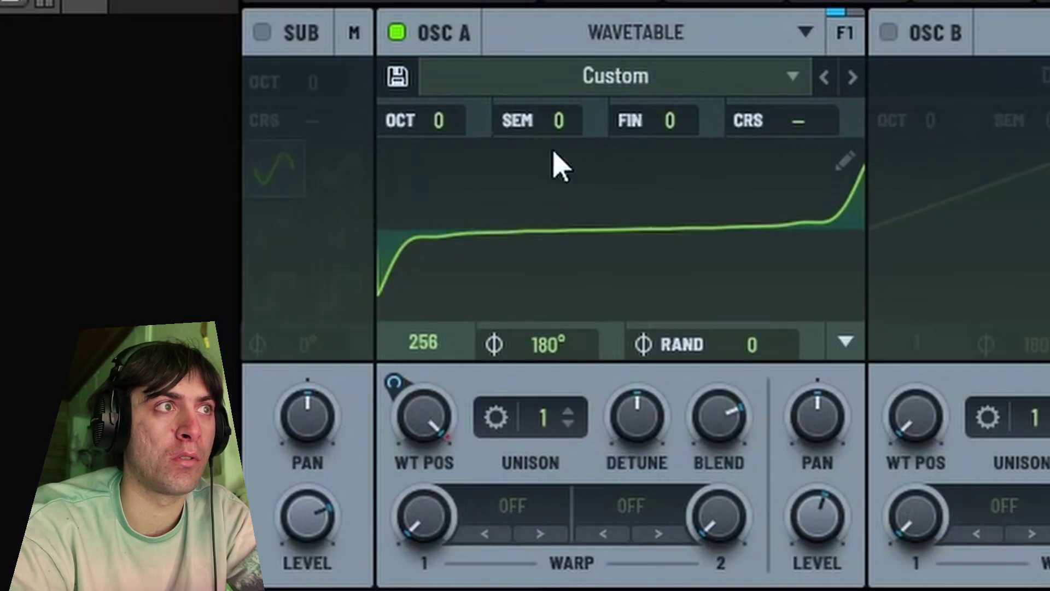
Raise oscillator A's wavetable position to 181 and set its LFO 1 modulation depth to -69%.
{"action": "left_click_drag", "start_coordinate": [428, 417], "coordinate": [424, 542]}
{"action": "left_click_drag", "start_coordinate": [391, 399], "coordinate": [413, 377]}
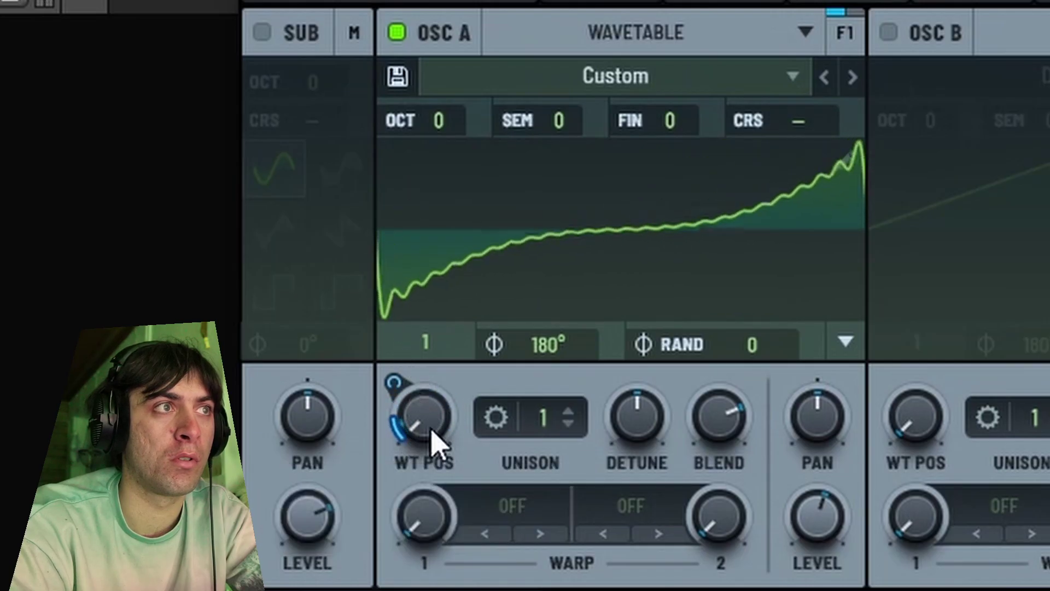
{"action": "left_click_drag", "start_coordinate": [429, 427], "coordinate": [469, 173]}
{"action": "left_click_drag", "start_coordinate": [386, 385], "coordinate": [393, 565]}
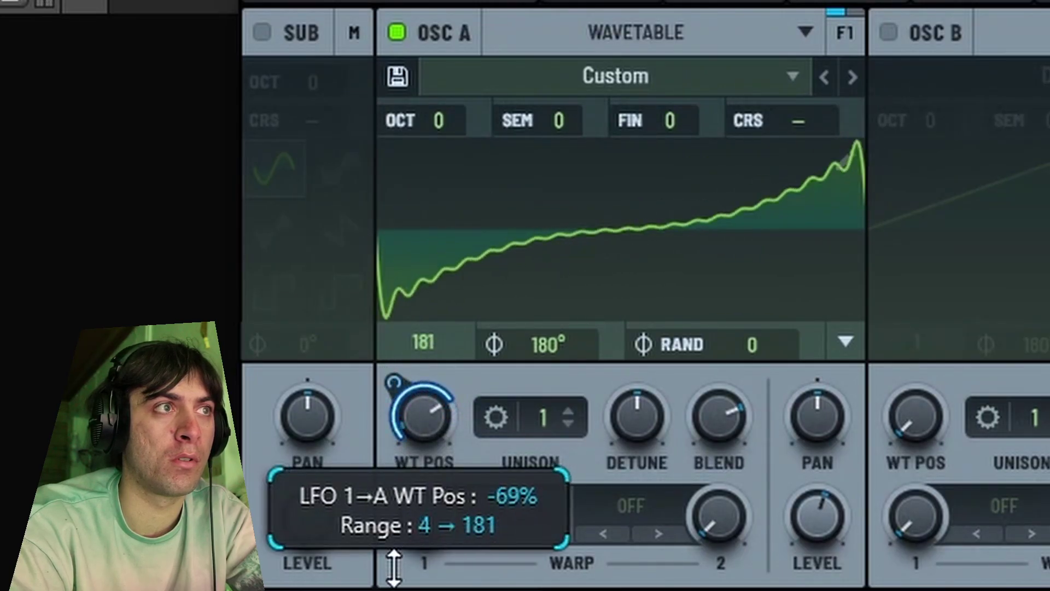
Lower oscillator A's wavetable position to 53 and narrow its LFO 1 modulation range.
{"action": "left_click_drag", "start_coordinate": [424, 416], "coordinate": [426, 457]}
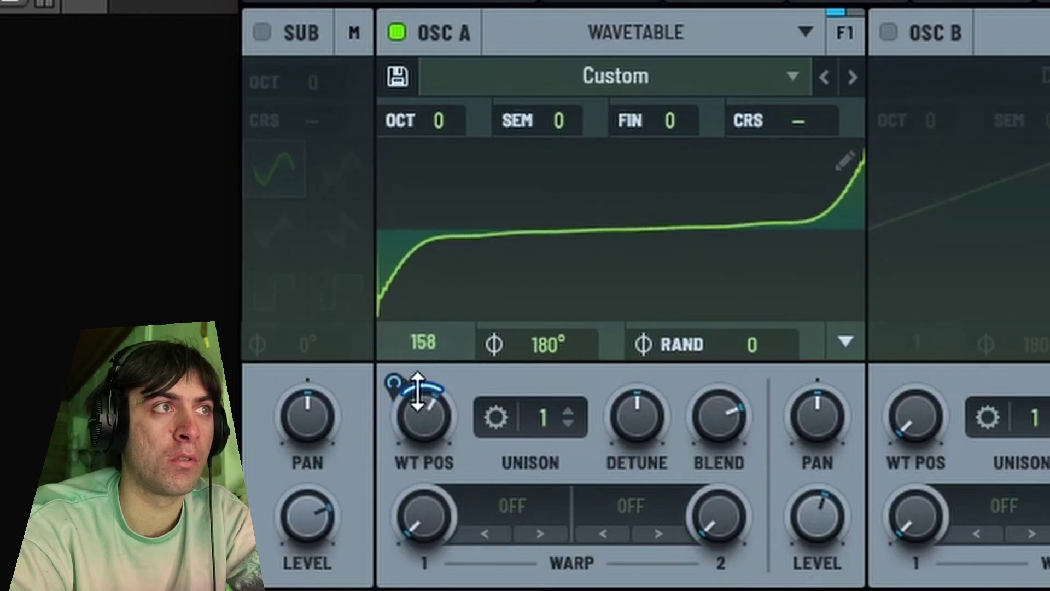
{"action": "left_click_drag", "start_coordinate": [417, 399], "coordinate": [440, 566]}
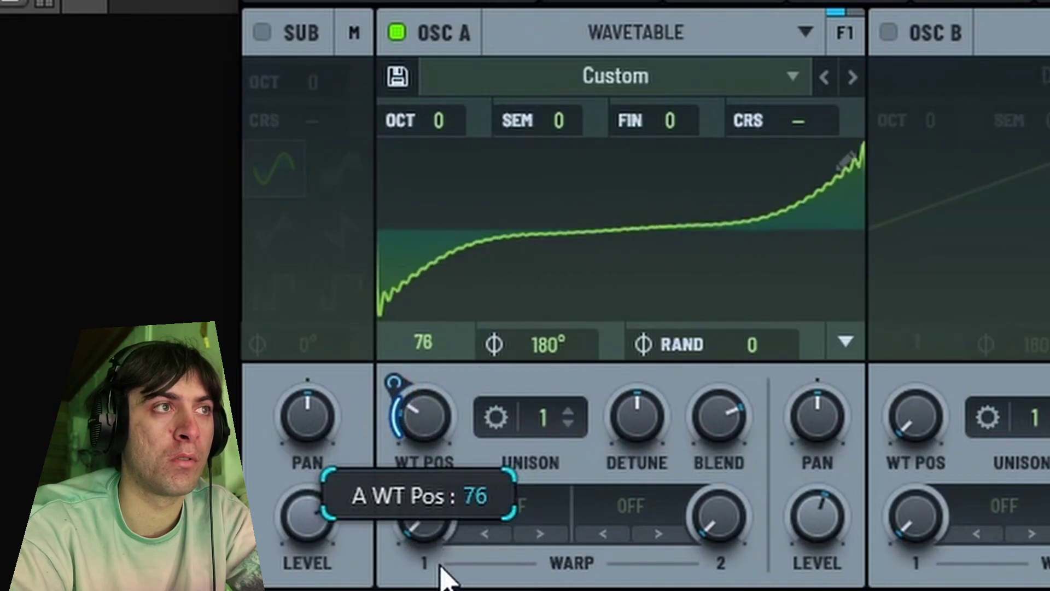
{"action": "left_click_drag", "start_coordinate": [404, 416], "coordinate": [403, 365]}
{"action": "left_click_drag", "start_coordinate": [417, 445], "coordinate": [420, 476]}
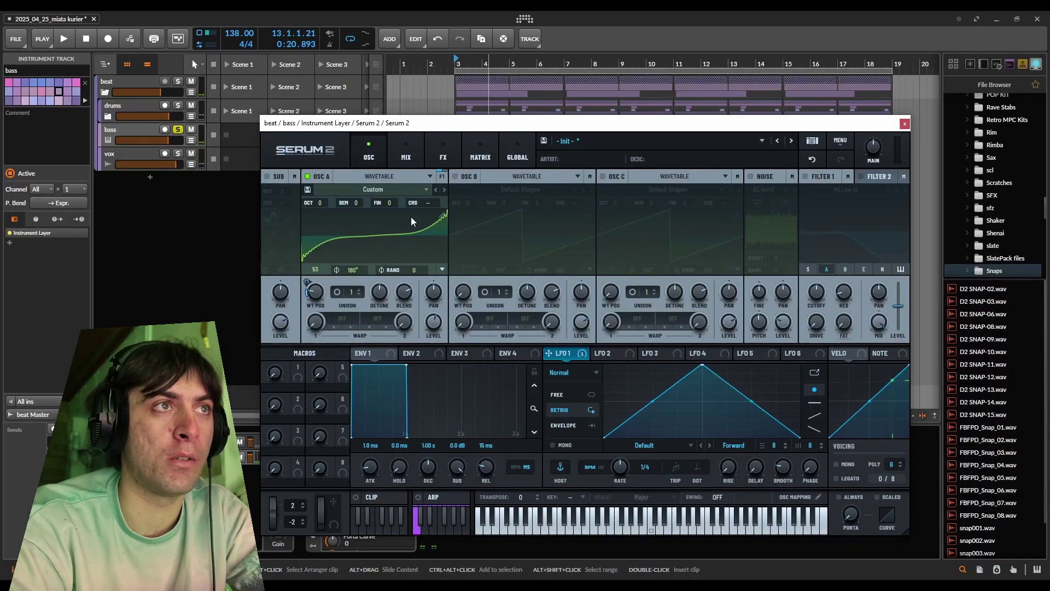
Reopen oscillator A's wavetable editor, change the formula's exponent from 0.5 to 1 and apply it.
{"action": "left_click", "coordinate": [443, 215]}
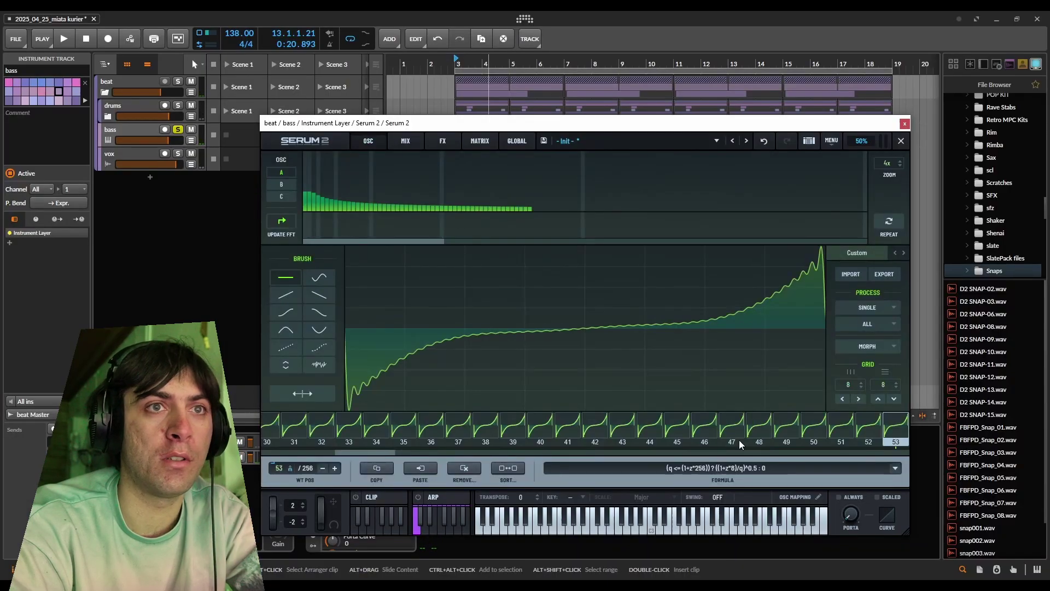
{"action": "left_click", "coordinate": [757, 469]}
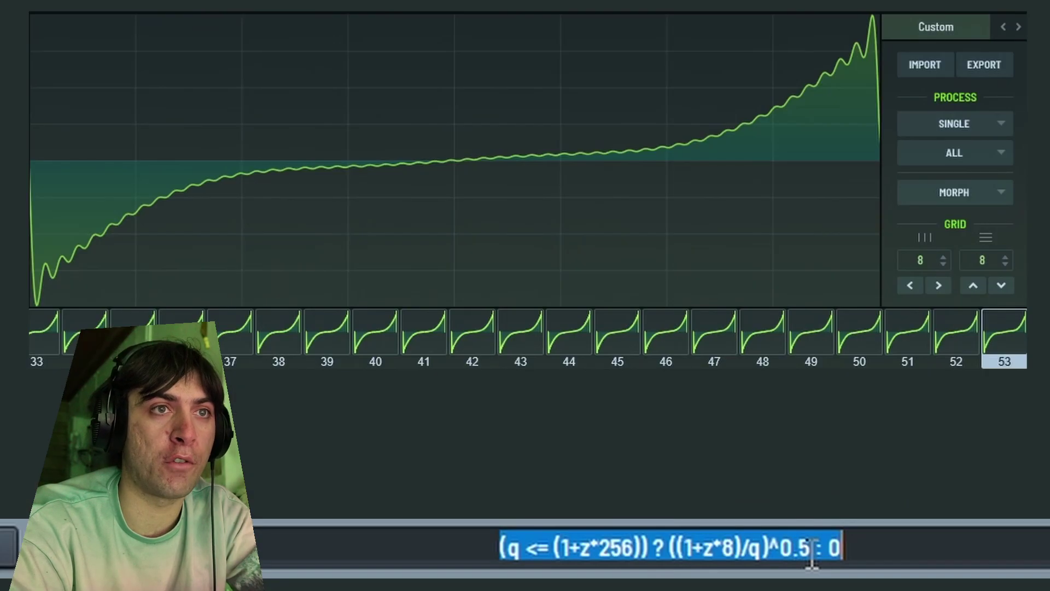
{"action": "left_click", "coordinate": [812, 547]}
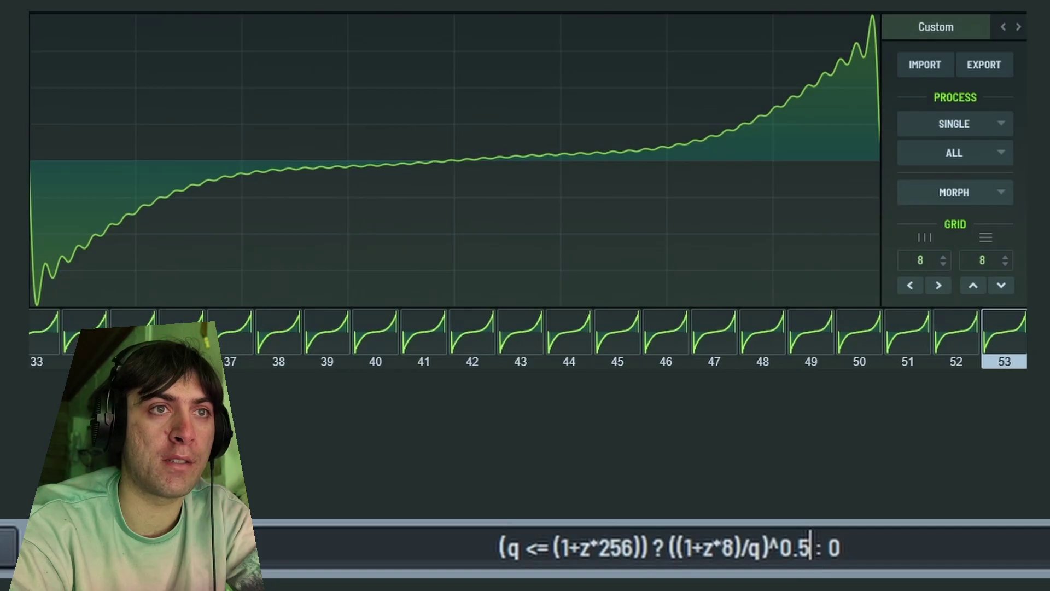
{"action": "key", "text": "BackSpace"}
{"action": "key", "text": "BackSpace"}
{"action": "key", "text": "BackSpace"}
{"action": "type", "text": "1"}
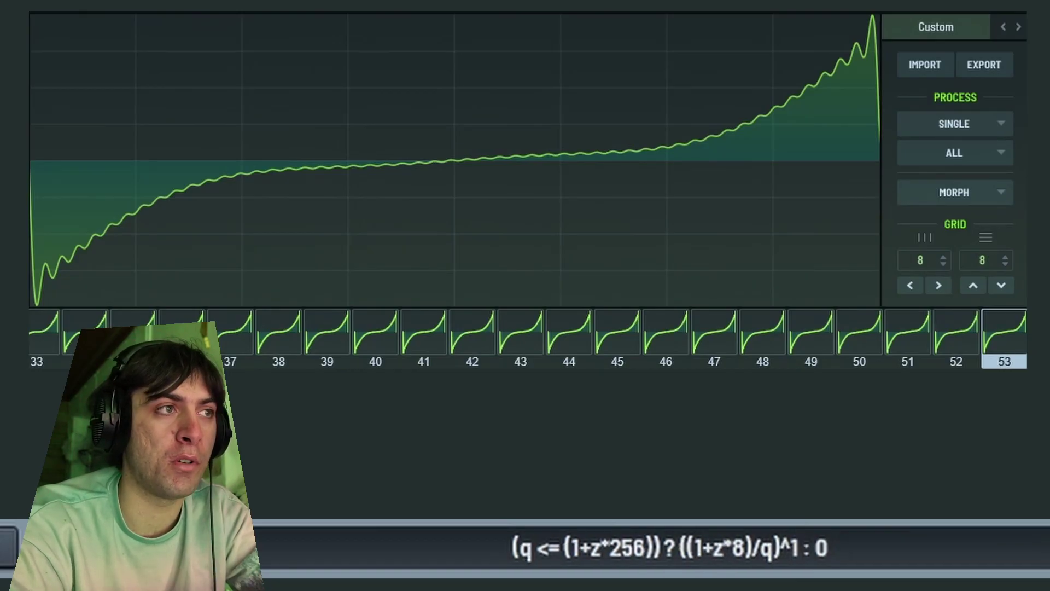
{"action": "key", "text": "Return"}
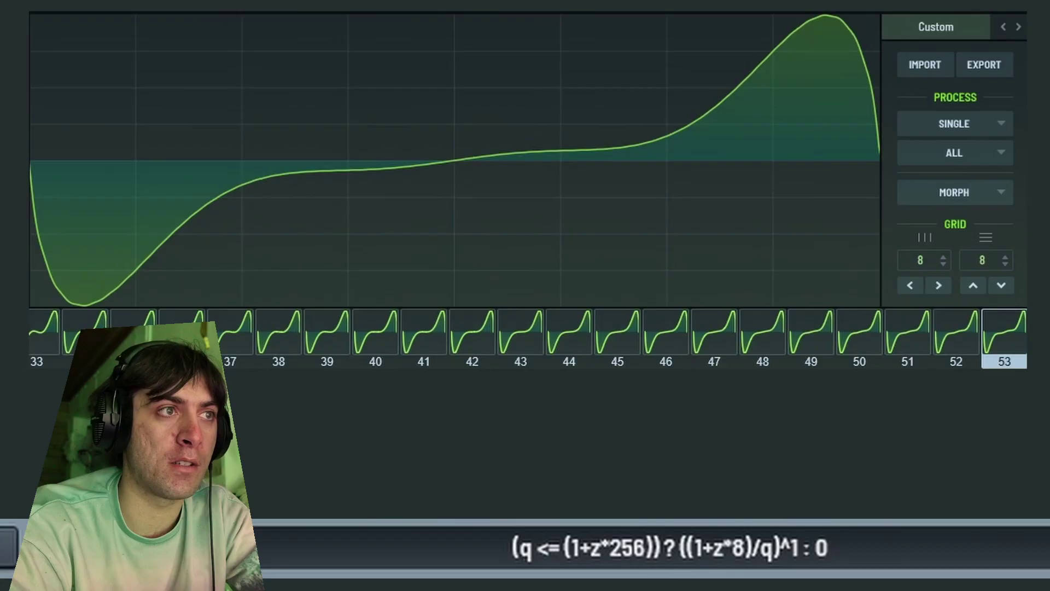
Set the formula's exponent to .1 and apply it to the wavetable.
{"action": "scroll", "coordinate": [527, 338], "scroll_direction": "up", "scroll_amount": 8}
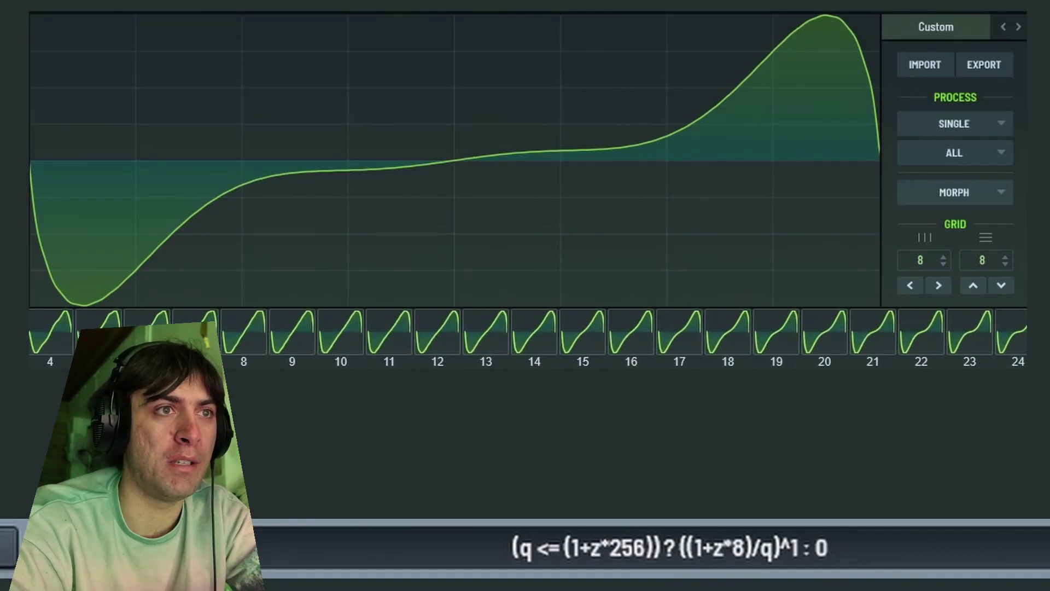
{"action": "left_click", "coordinate": [801, 553]}
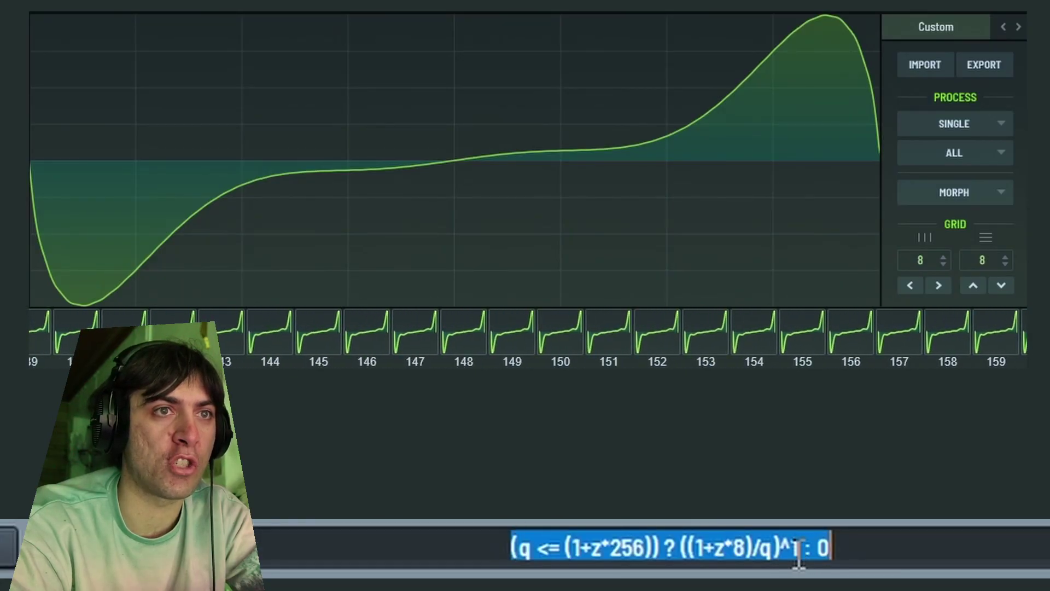
{"action": "left_click", "coordinate": [799, 554]}
{"action": "key", "text": "BackSpace"}
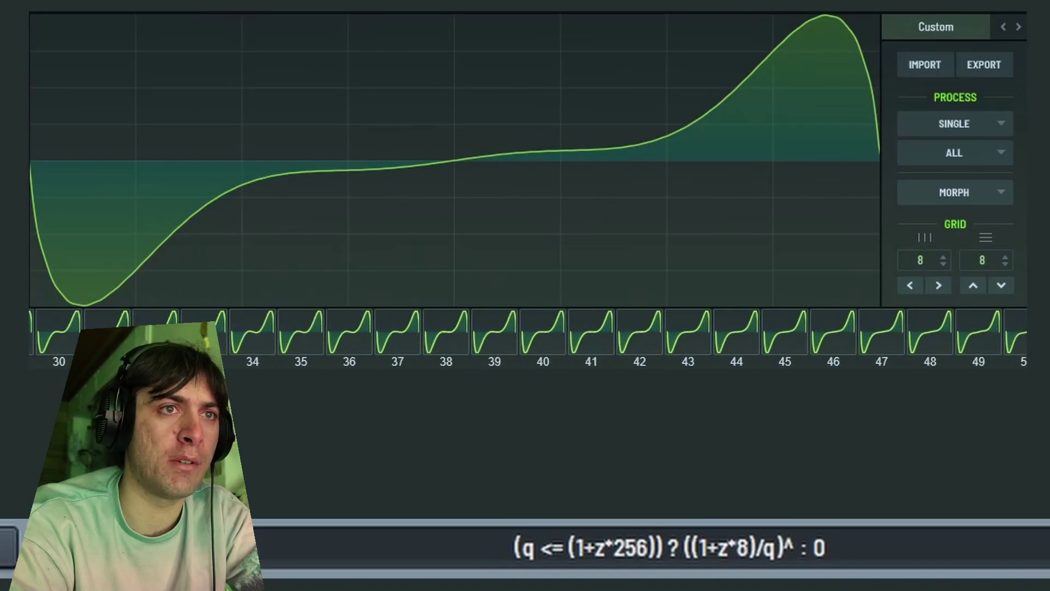
{"action": "type", "text": ".1"}
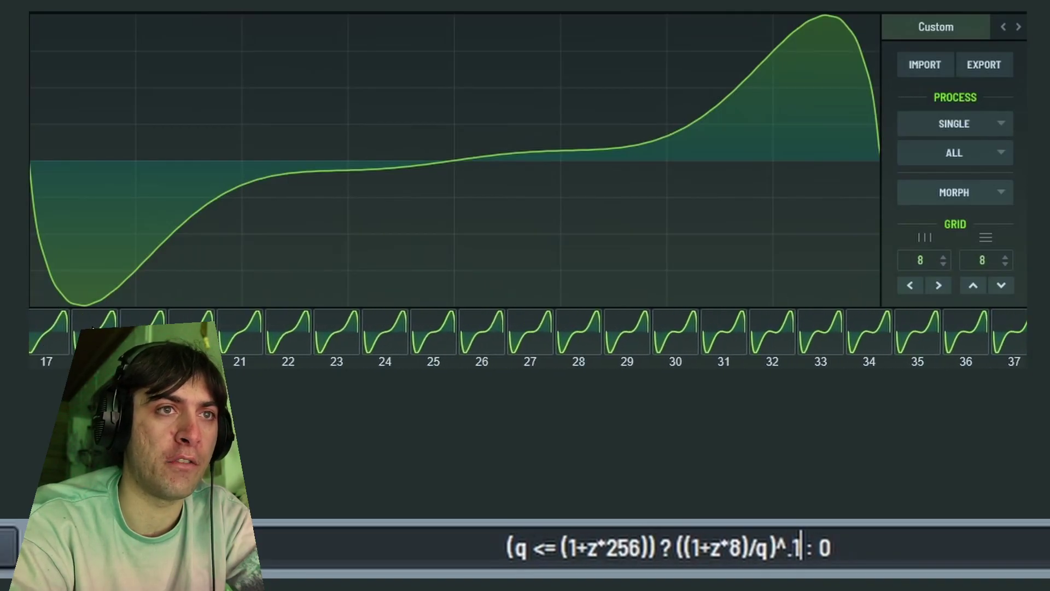
{"action": "key", "text": "Return"}
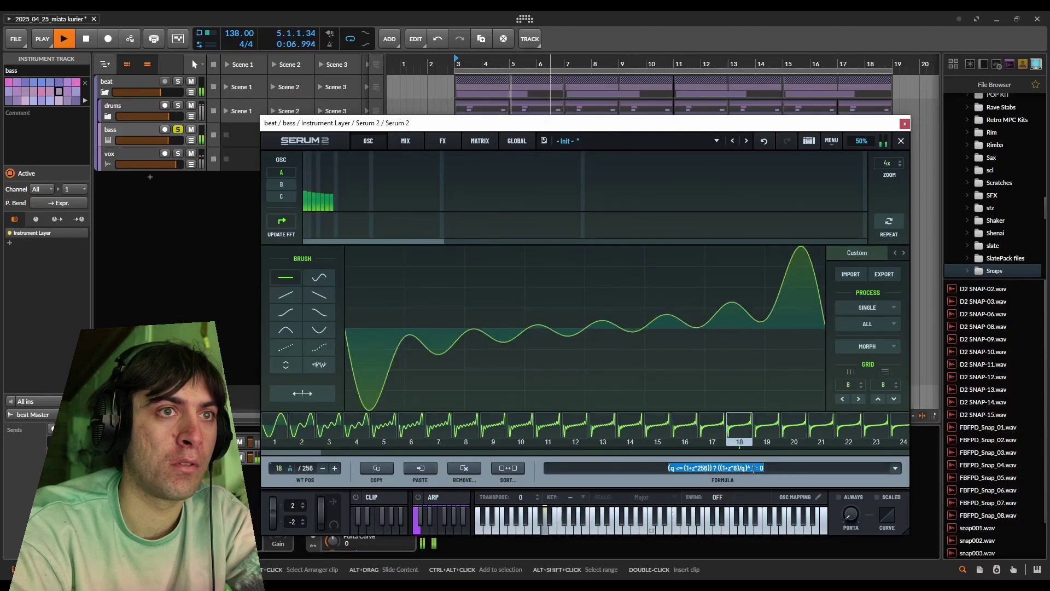
Change the formula's exponent to .3 and apply it.
{"action": "key", "text": "BackSpace"}
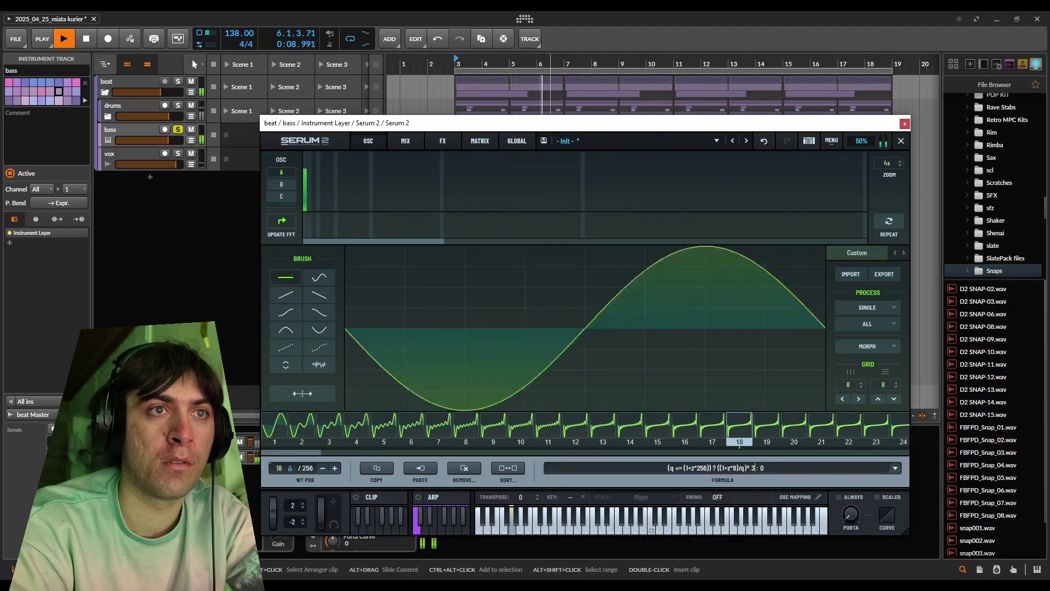
{"action": "type", "text": "3"}
{"action": "key", "text": "Return"}
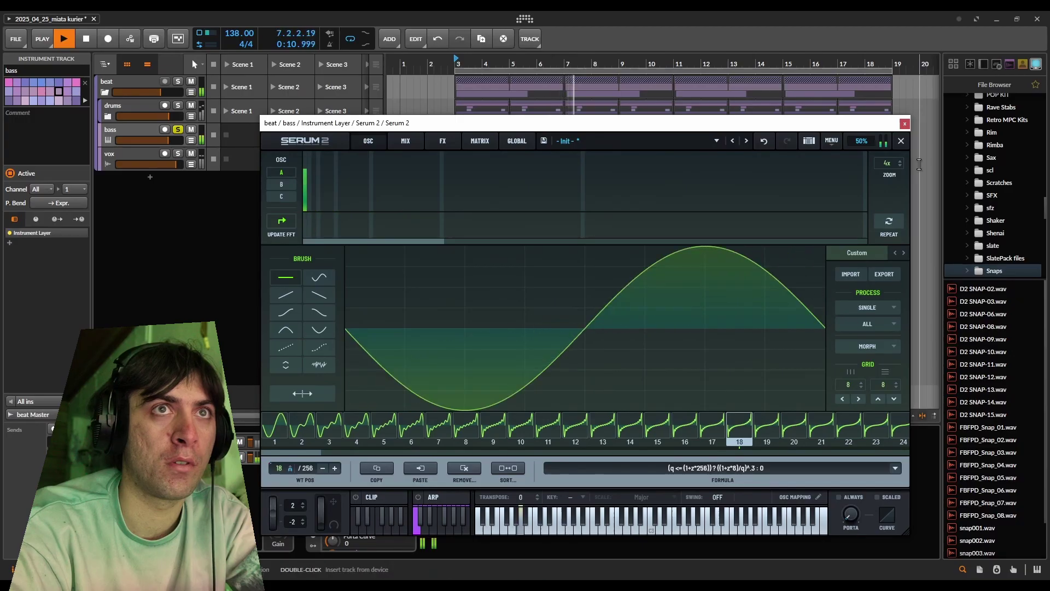
Leave the wavetable editor, raise oscillator A's wavetable position to 48 and widen its LFO 1 modulation range.
{"action": "left_click", "coordinate": [901, 140]}
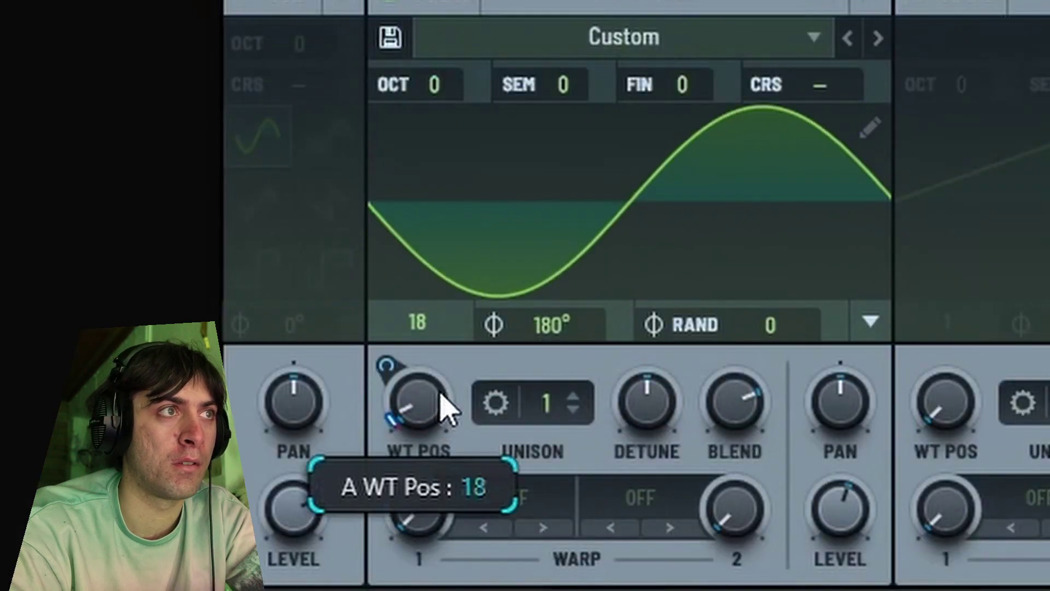
{"action": "left_click_drag", "start_coordinate": [321, 291], "coordinate": [328, 242]}
{"action": "mouse_move", "coordinate": [464, 235]}
{"action": "left_mouse_down"}
{"action": "mouse_move", "coordinate": [515, 110]}
{"action": "mouse_move", "coordinate": [481, 386]}
{"action": "left_mouse_up"}
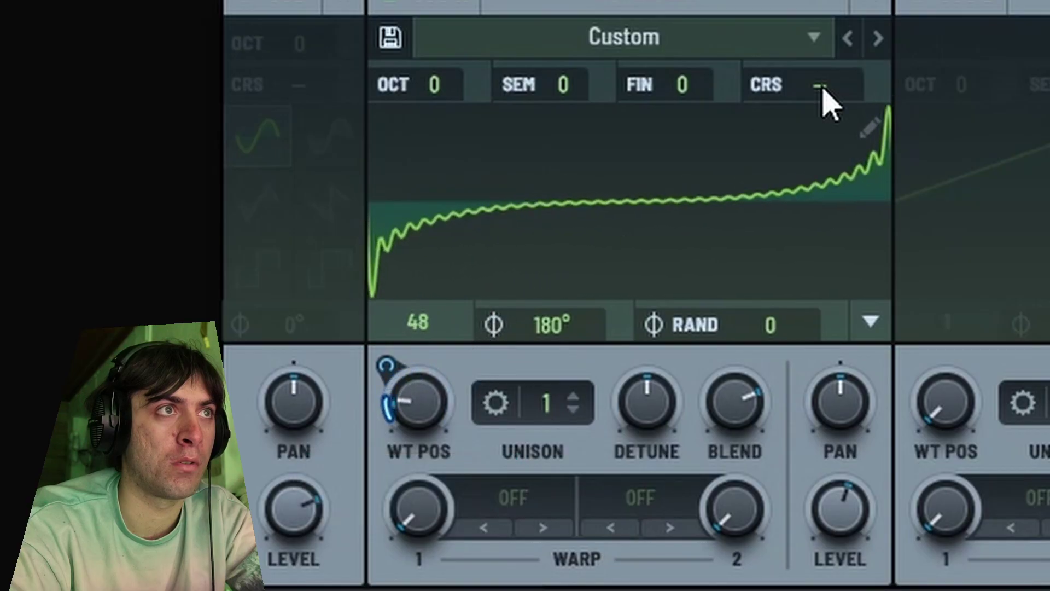
Reopen the wavetable editor, replace the formula with (q <= 1+rint( (z<0.5)?(z*256):(z*z*512))) ? (1/q)^0.5 : 0 copied from the Discord chat, and apply it.
{"action": "left_click", "coordinate": [869, 127]}
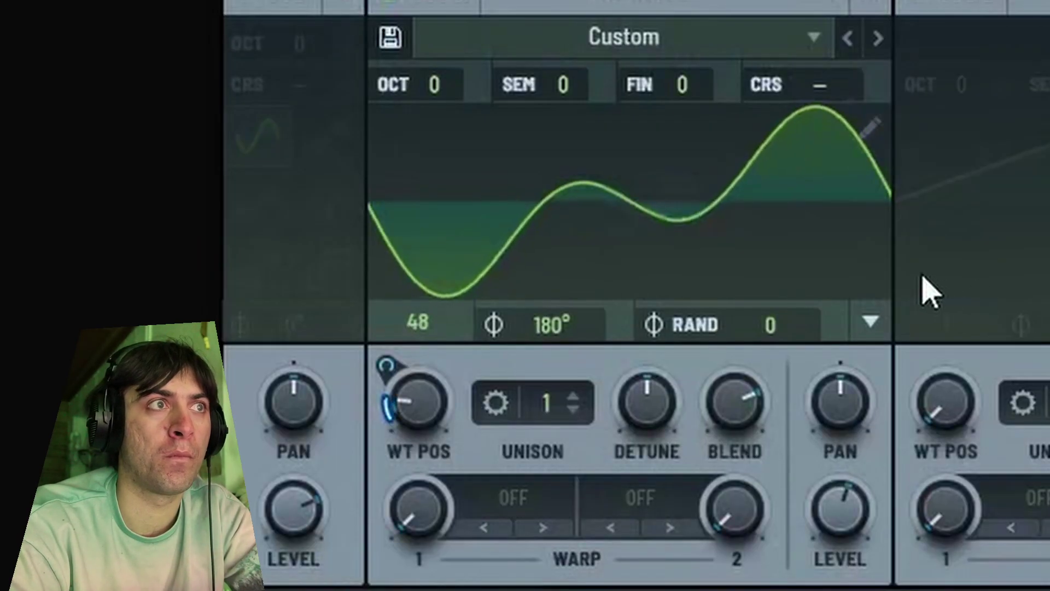
{"action": "mouse_move", "coordinate": [411, 419]}
{"action": "left_mouse_down"}
{"action": "mouse_move", "coordinate": [462, 235]}
{"action": "mouse_move", "coordinate": [399, 451]}
{"action": "mouse_move", "coordinate": [430, 348]}
{"action": "mouse_move", "coordinate": [428, 428]}
{"action": "left_mouse_up"}
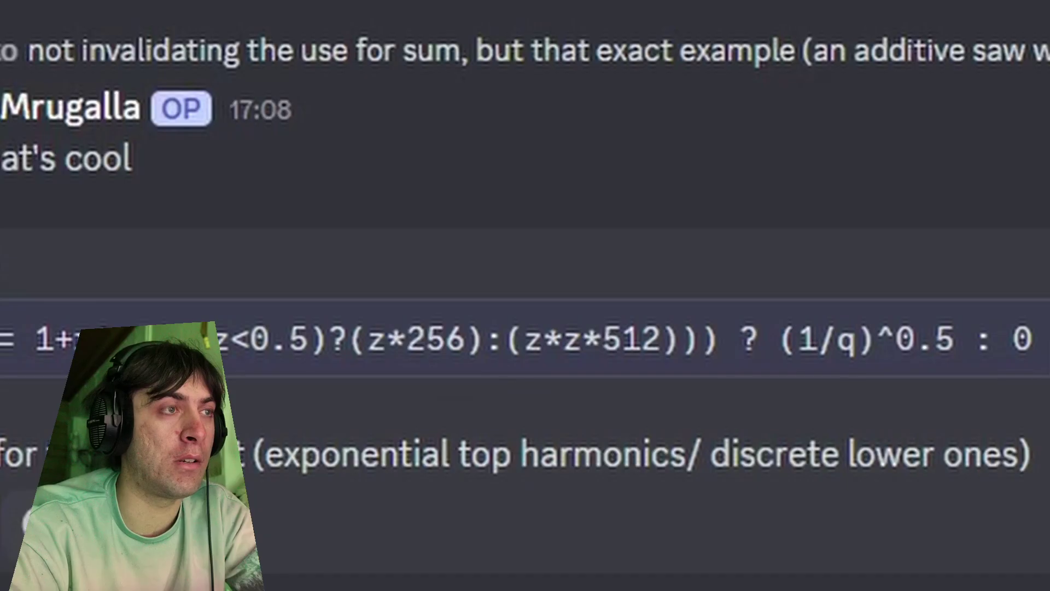
{"action": "left_click_drag", "start_coordinate": [644, 320], "coordinate": [136, 337]}
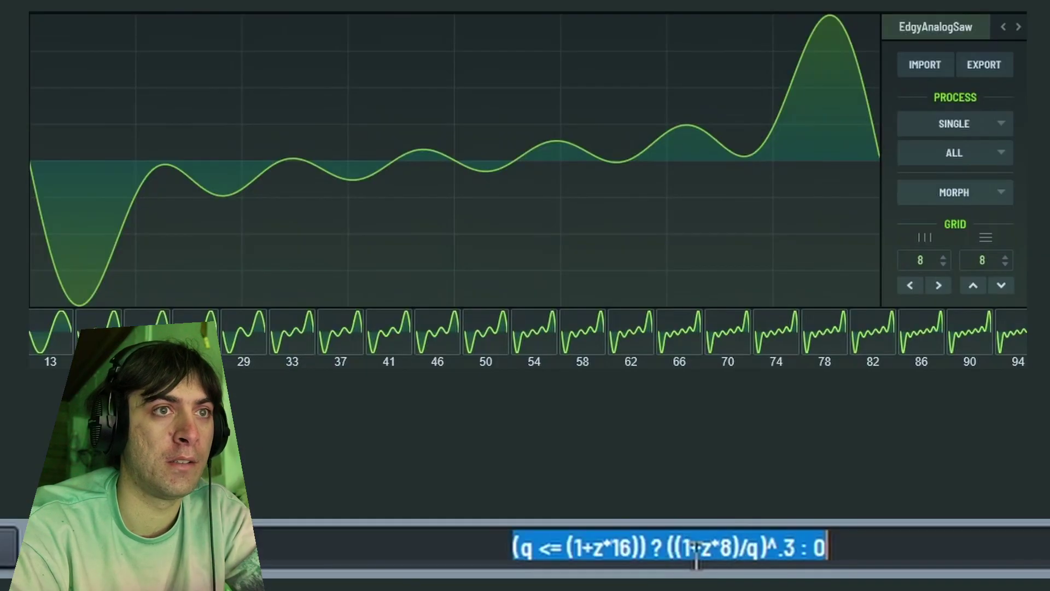
{"action": "type", "text": "(q <= 1+rint( (z<0.5)?(z*256):(z*z*512))) ? (1/q)^0.5 : 0"}
{"action": "key", "text": "Return"}
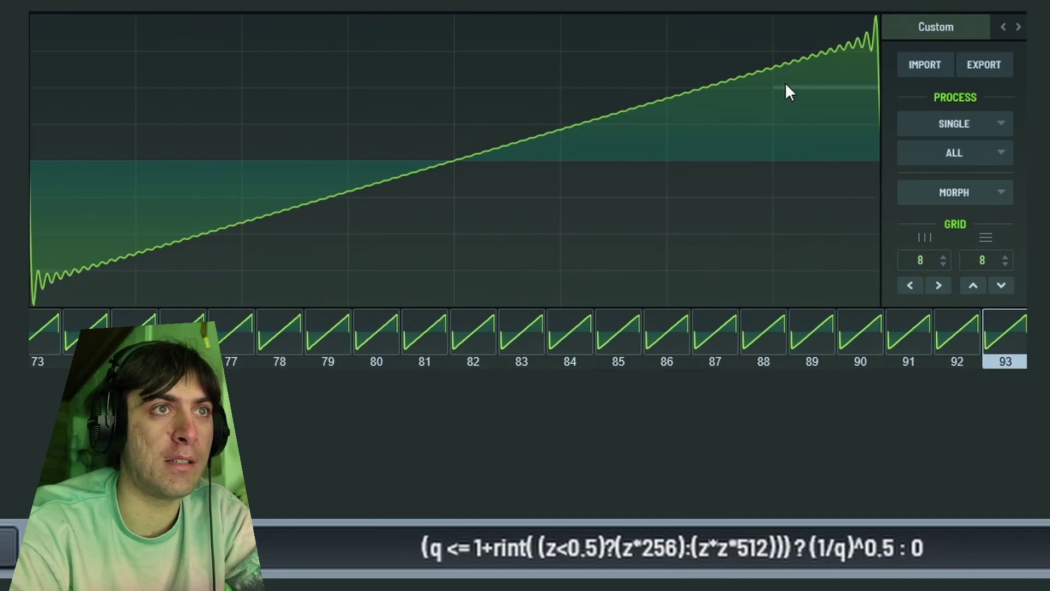
Review the formula's (z*256) branch and step through wavetable frames 4 to 12 to compare their added harmonics.
{"action": "left_click", "coordinate": [588, 553]}
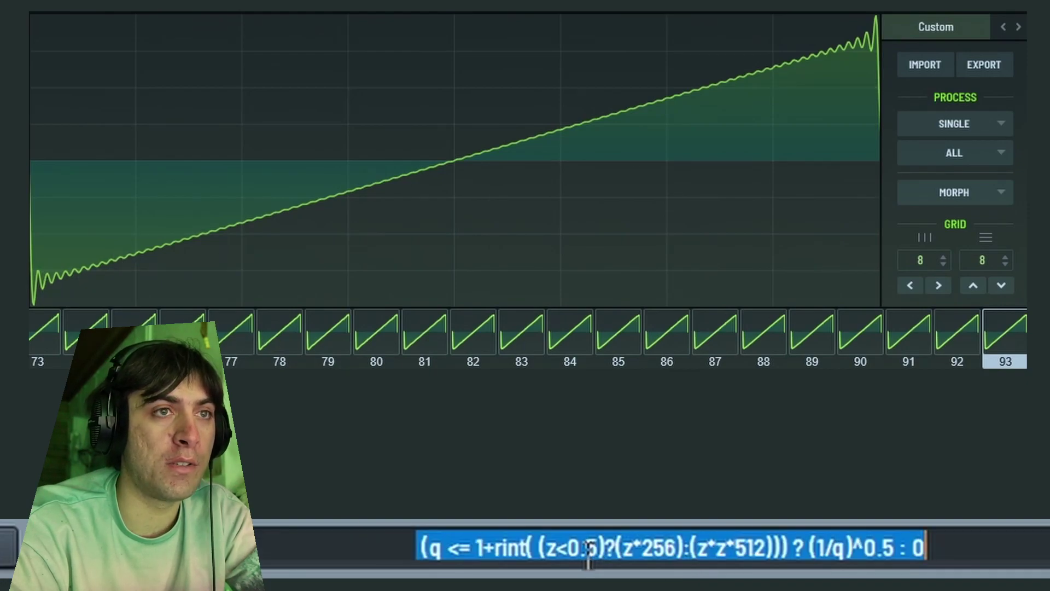
{"action": "left_click", "coordinate": [636, 549]}
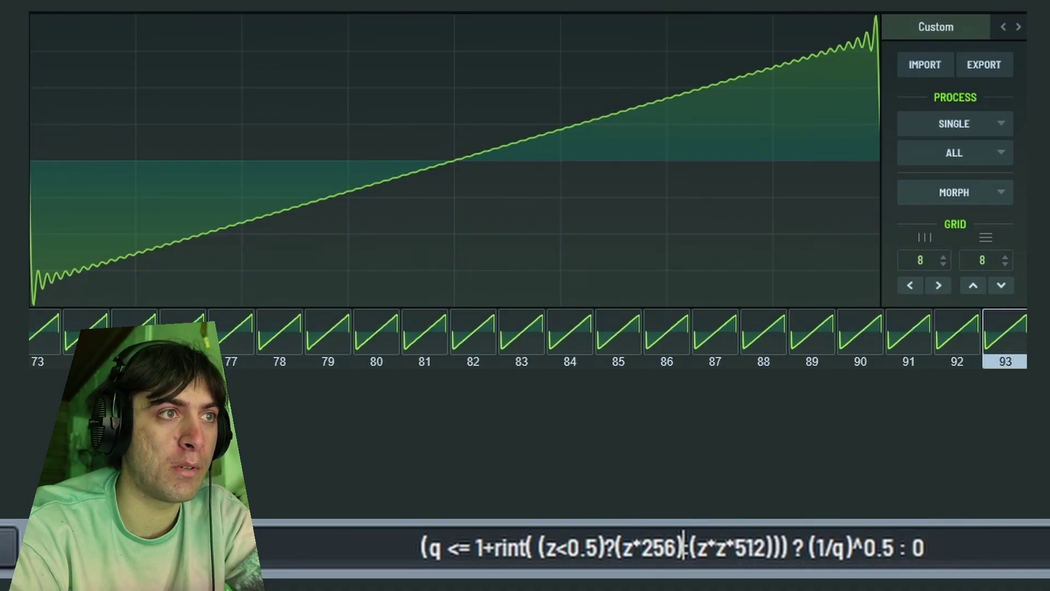
{"action": "key", "text": "Return"}
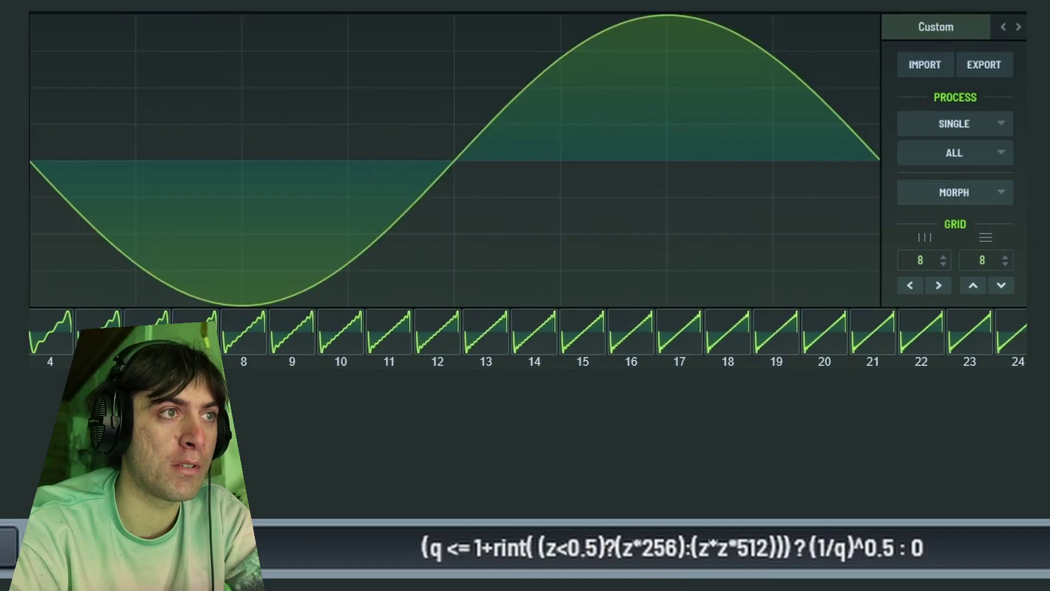
{"action": "left_click", "coordinate": [52, 346]}
{"action": "key", "text": "Right"}
{"action": "left_click", "coordinate": [147, 328]}
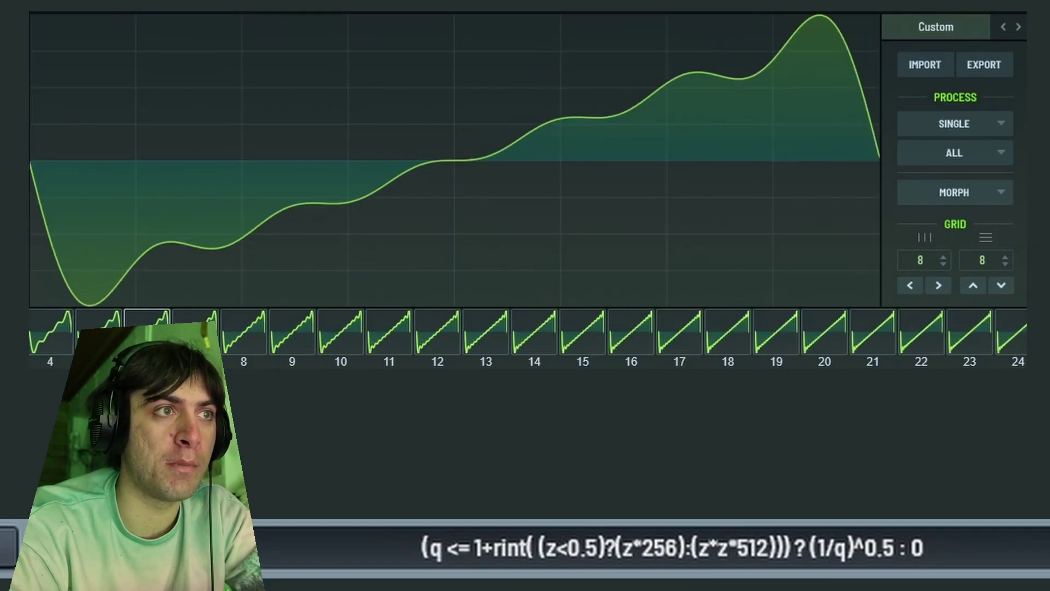
{"action": "left_click", "coordinate": [196, 327]}
{"action": "left_click", "coordinate": [237, 327]}
{"action": "left_click", "coordinate": [281, 318]}
{"action": "left_click", "coordinate": [356, 316]}
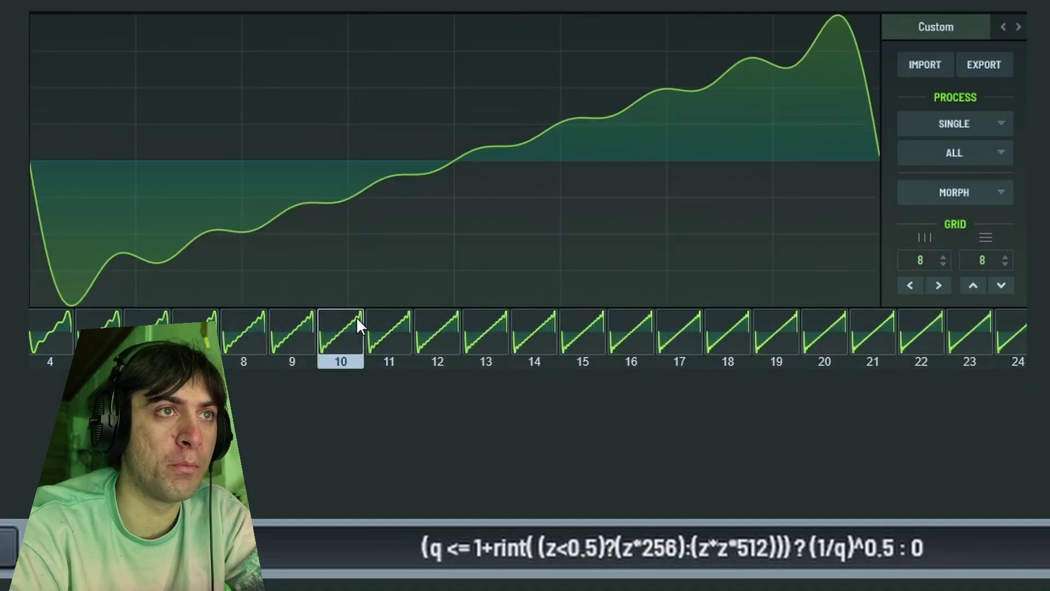
{"action": "left_click", "coordinate": [385, 320]}
{"action": "left_click", "coordinate": [434, 322]}
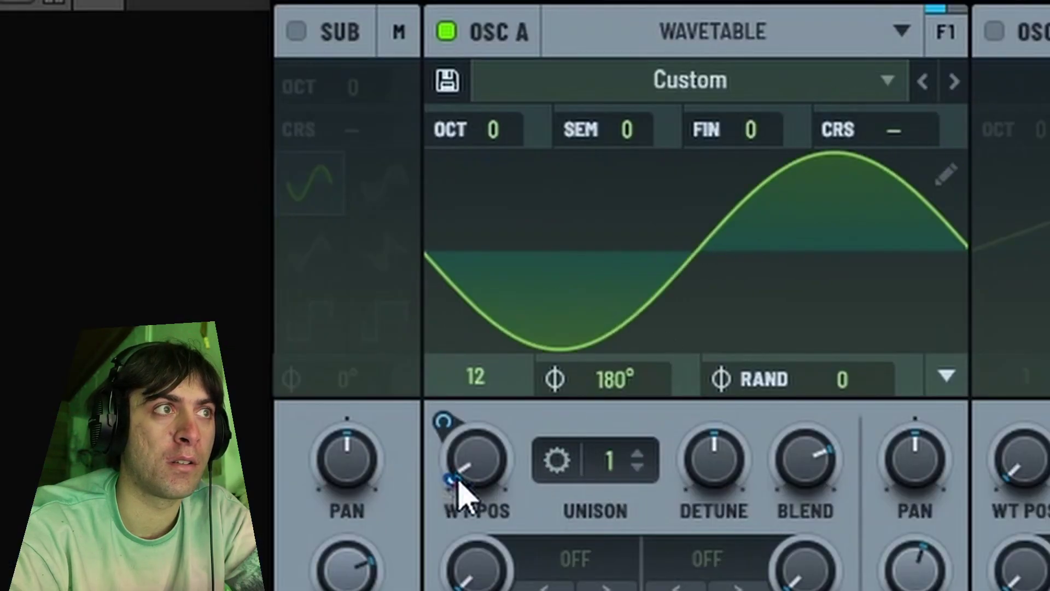
Vary oscillator A's wavetable position and LFO 1 modulation depth to audition the new wavetable.
{"action": "left_click_drag", "start_coordinate": [464, 486], "coordinate": [511, 345]}
{"action": "left_click_drag", "start_coordinate": [454, 416], "coordinate": [487, 300]}
{"action": "left_click_drag", "start_coordinate": [473, 462], "coordinate": [455, 497]}
{"action": "left_click_drag", "start_coordinate": [442, 426], "coordinate": [432, 511]}
{"action": "left_click_drag", "start_coordinate": [470, 471], "coordinate": [520, 484]}
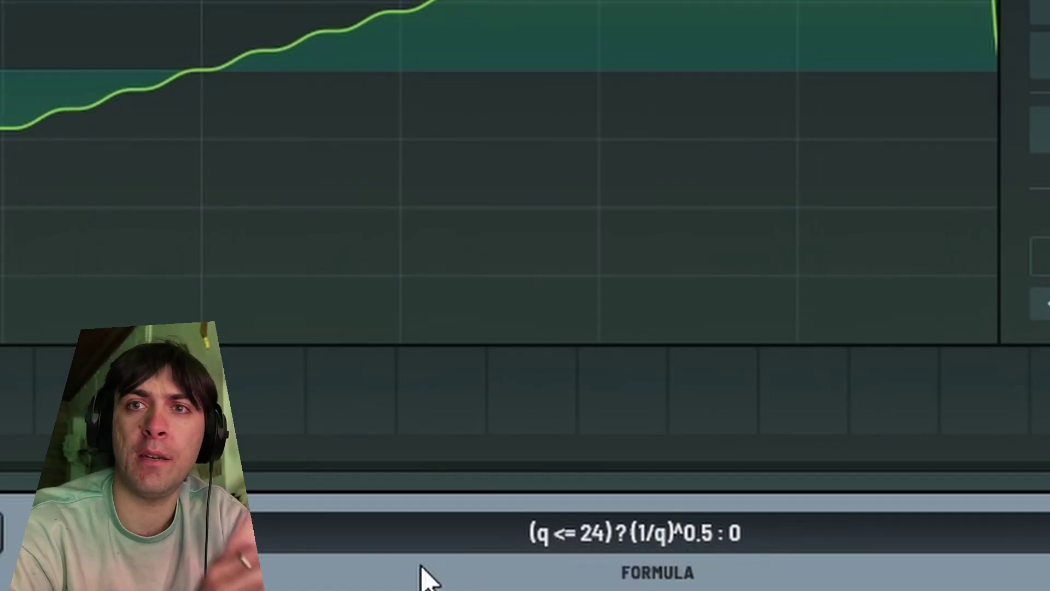
Examine the condition, true branch and false branch of the formula (q <= 24) ? (1/q)^0.5 : 0.
{"action": "left_click", "coordinate": [507, 522]}
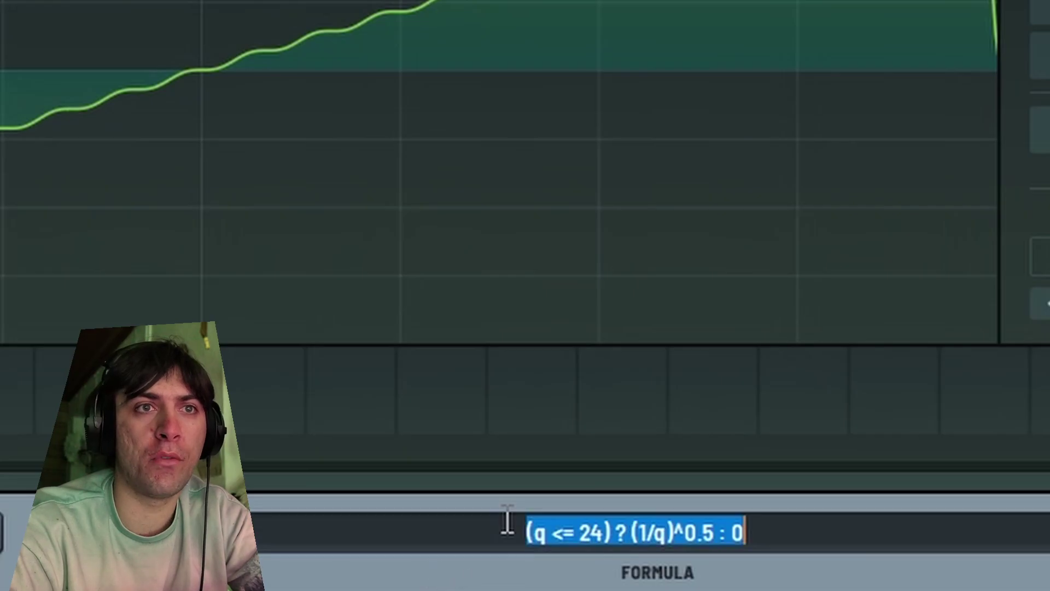
{"action": "left_click", "coordinate": [829, 539]}
{"action": "left_click_drag", "start_coordinate": [837, 534], "coordinate": [359, 520]}
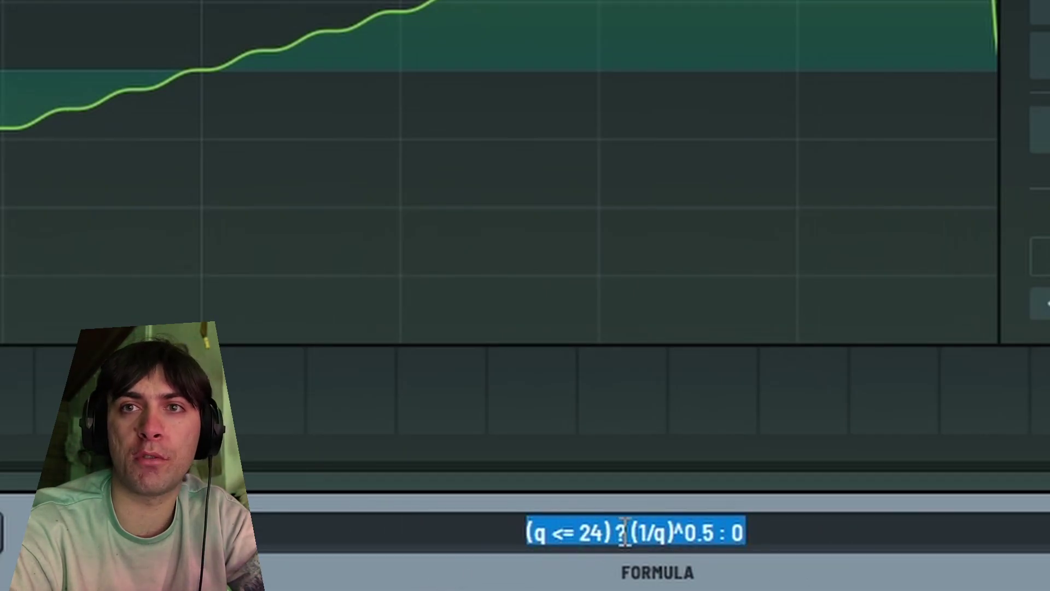
{"action": "left_click", "coordinate": [676, 533]}
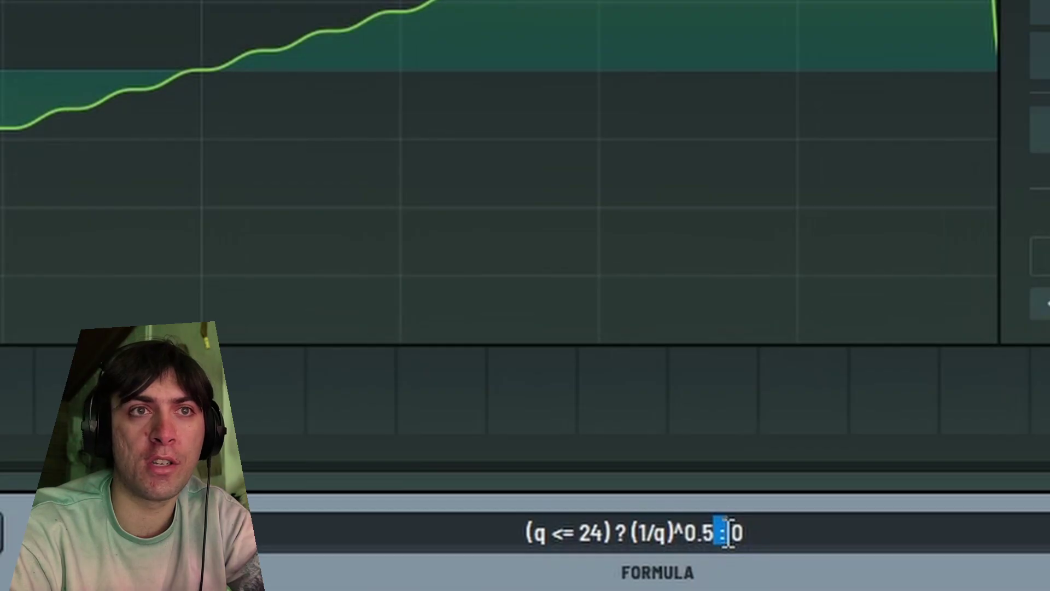
{"action": "left_click_drag", "start_coordinate": [618, 534], "coordinate": [539, 538]}
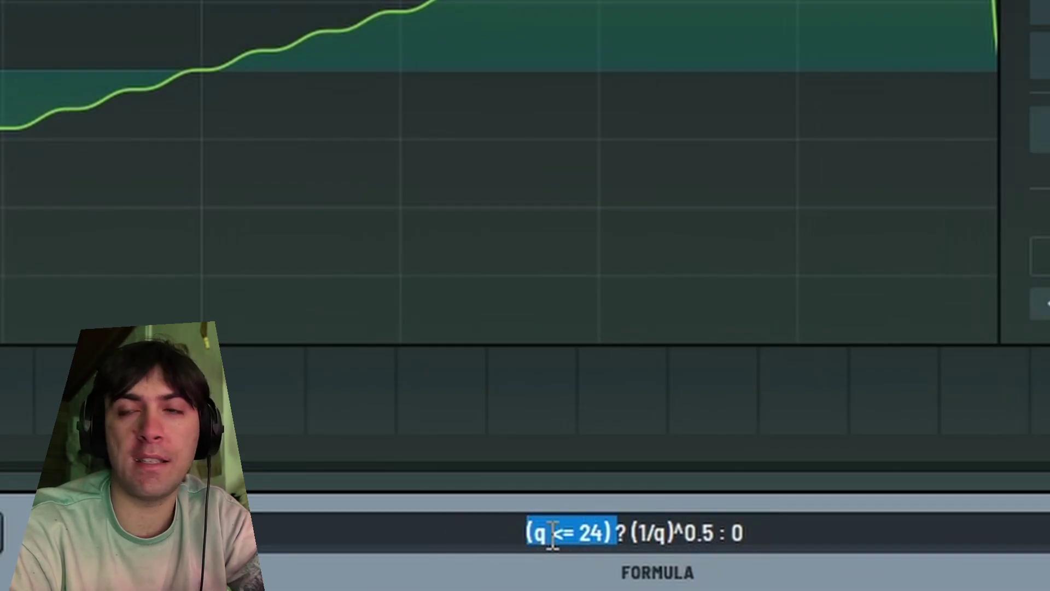
{"action": "left_click", "coordinate": [553, 534]}
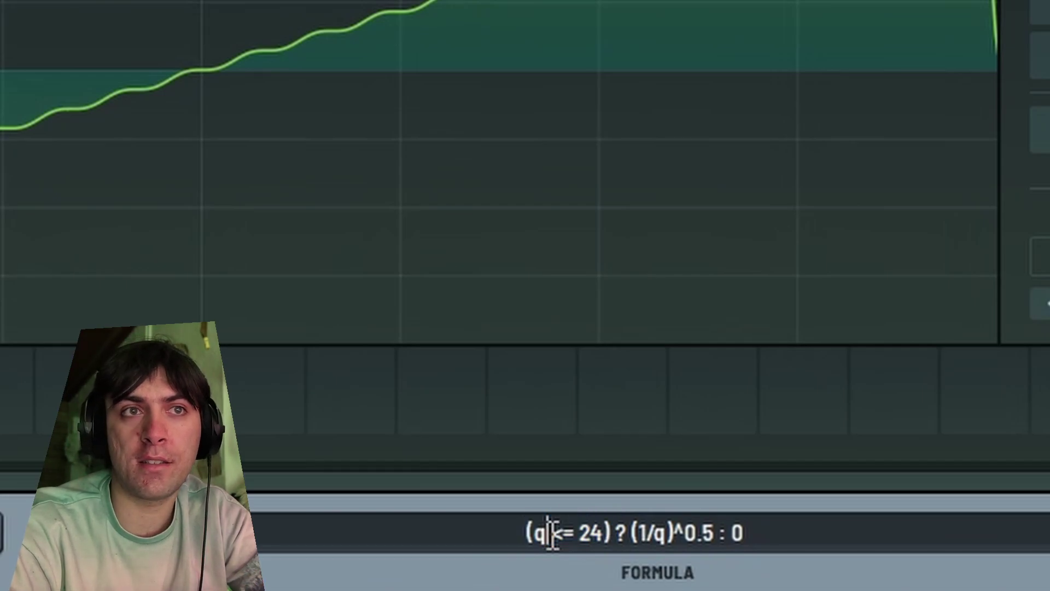
{"action": "double_click", "coordinate": [591, 532]}
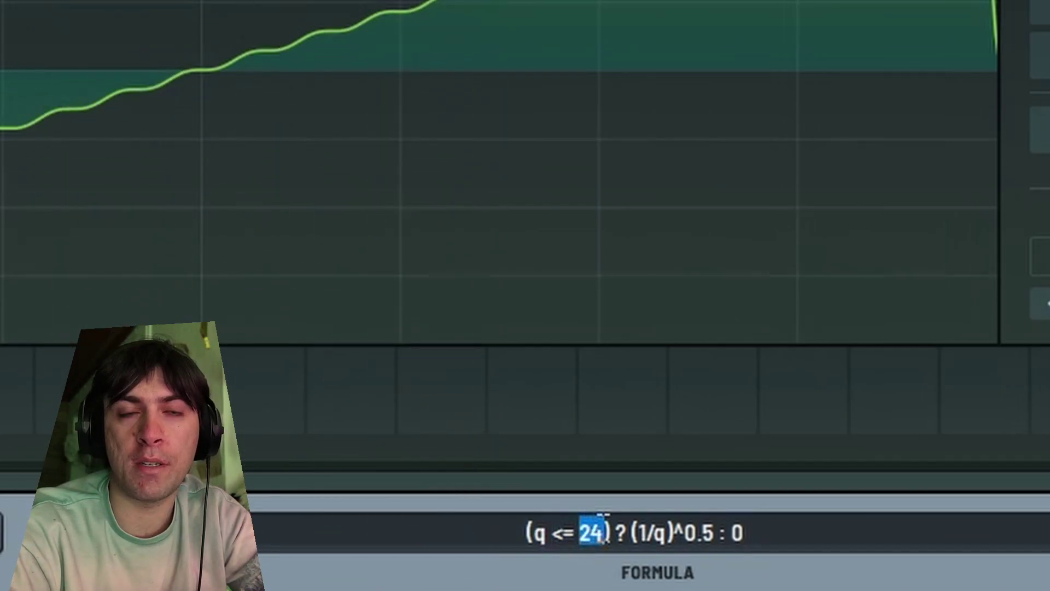
{"action": "left_click_drag", "start_coordinate": [630, 533], "coordinate": [699, 534]}
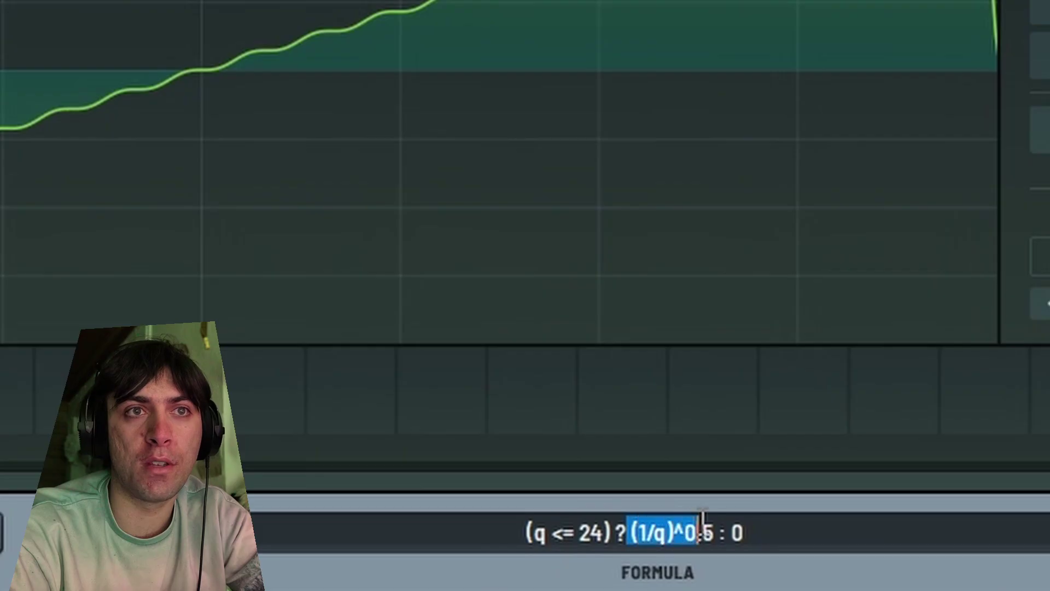
{"action": "double_click", "coordinate": [736, 532]}
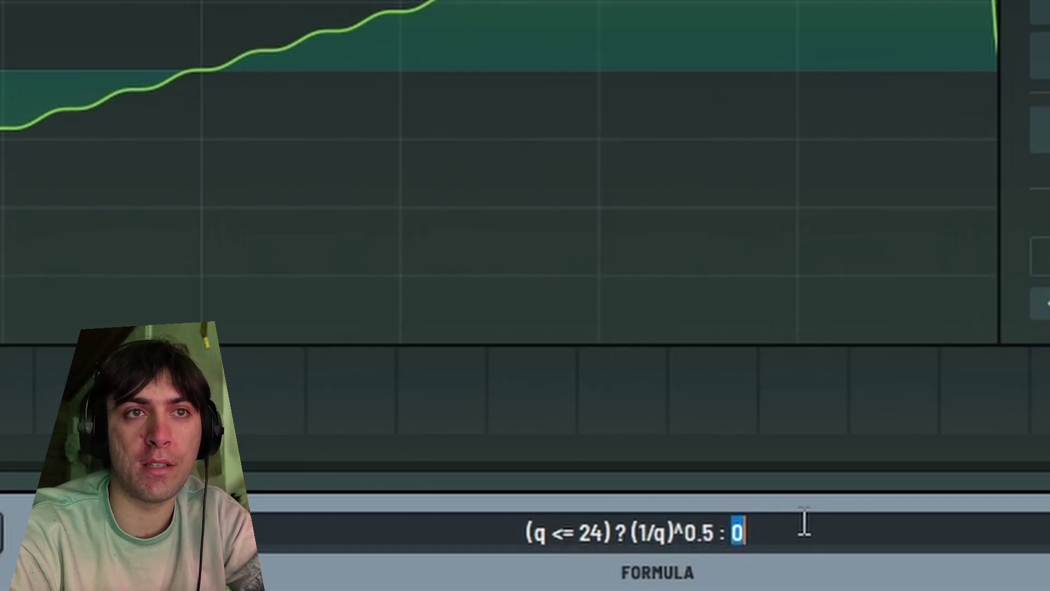
{"action": "left_click", "coordinate": [804, 522]}
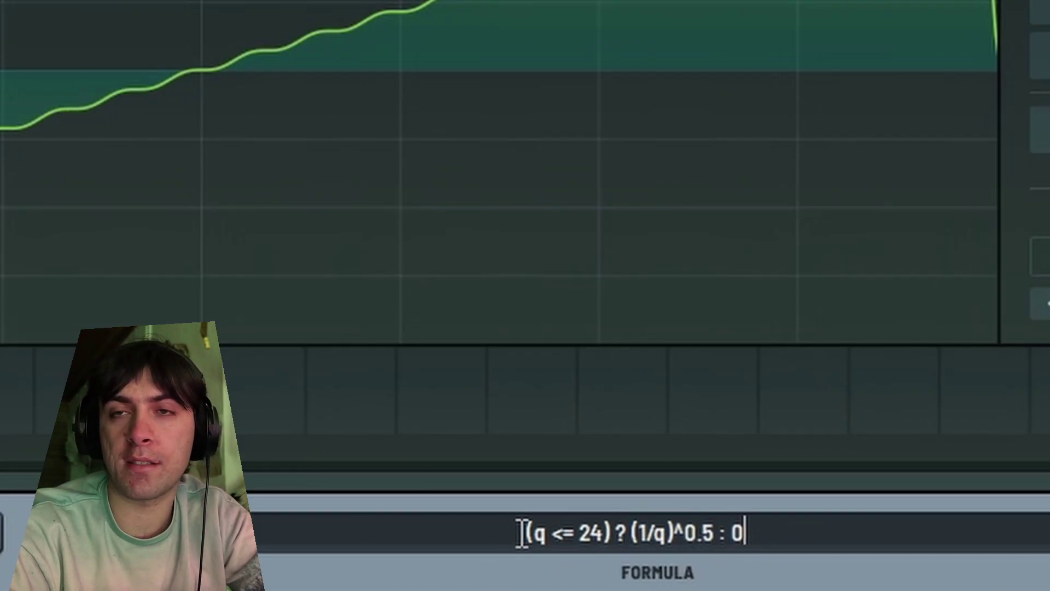
{"action": "left_click_drag", "start_coordinate": [524, 532], "coordinate": [591, 532]}
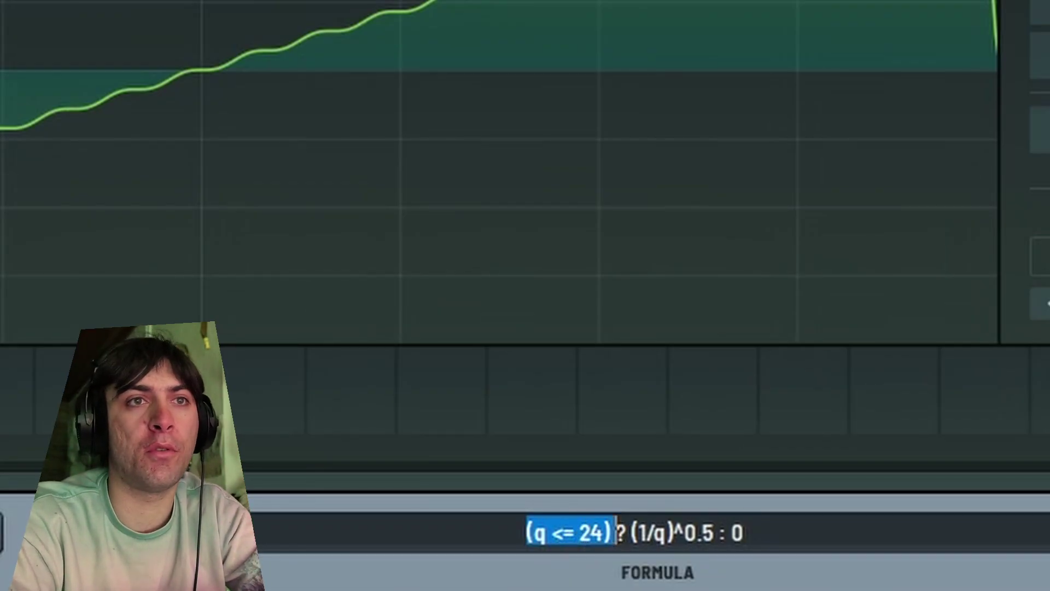
{"action": "key", "text": "Return"}
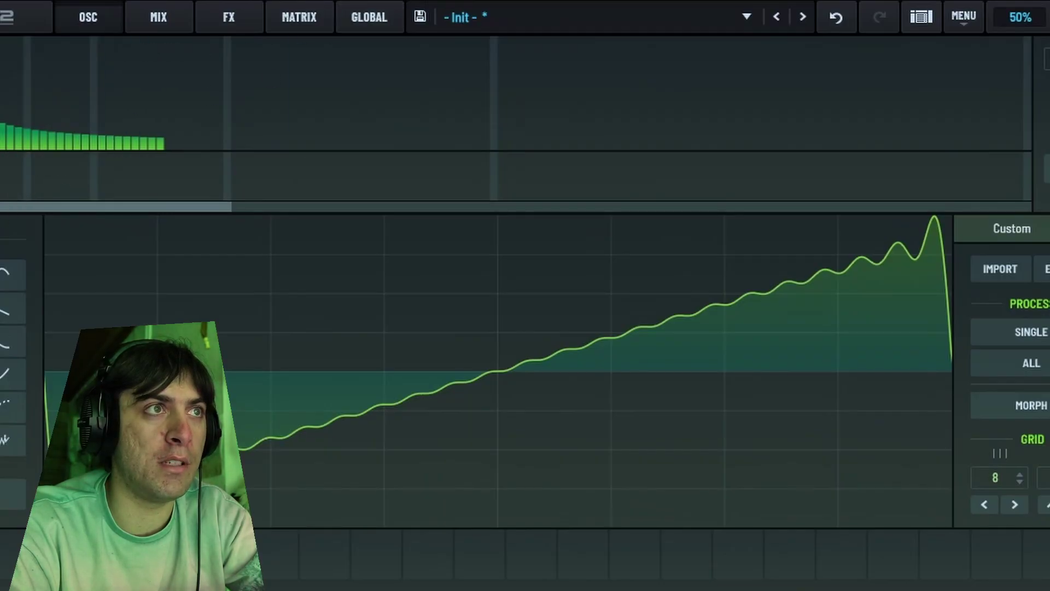
Change the harmonic limit in the formula's condition to 25 and apply it.
{"action": "left_click_drag", "start_coordinate": [13, 206], "coordinate": [801, 242]}
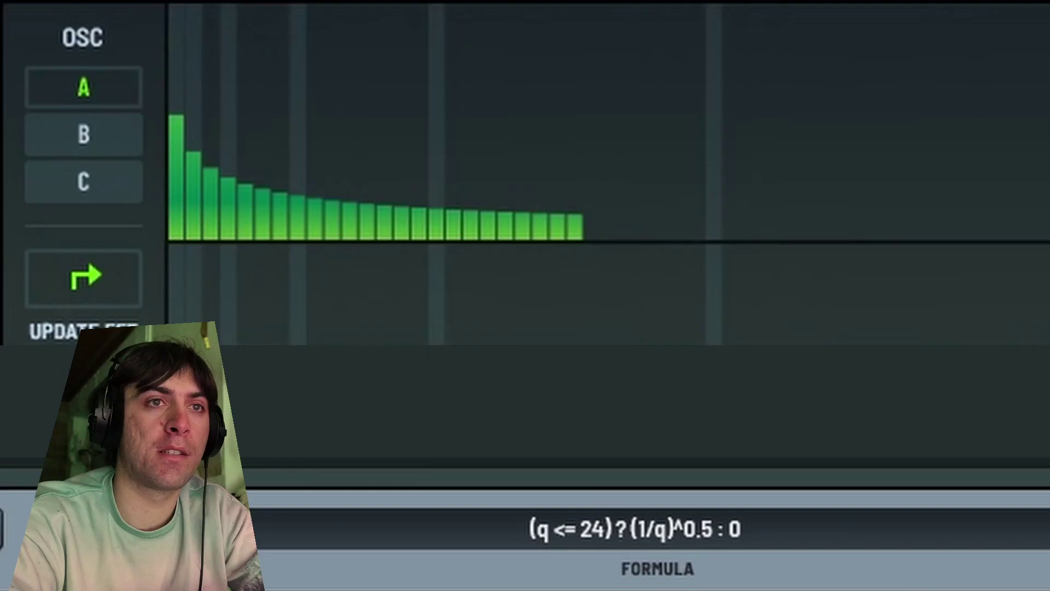
{"action": "left_click", "coordinate": [593, 533]}
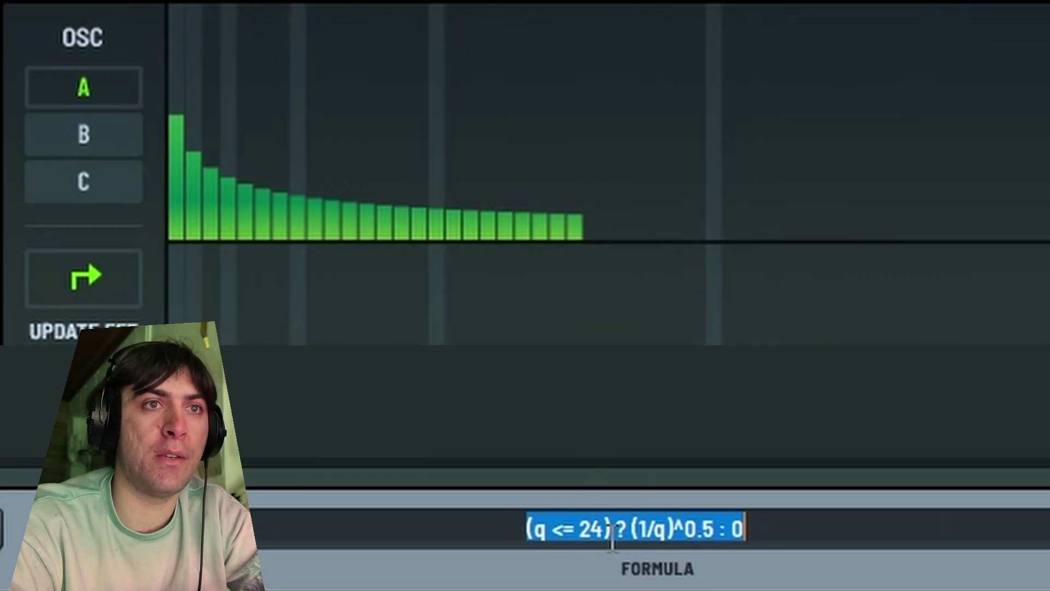
{"action": "left_click", "coordinate": [604, 529]}
{"action": "key", "text": "BackSpace"}
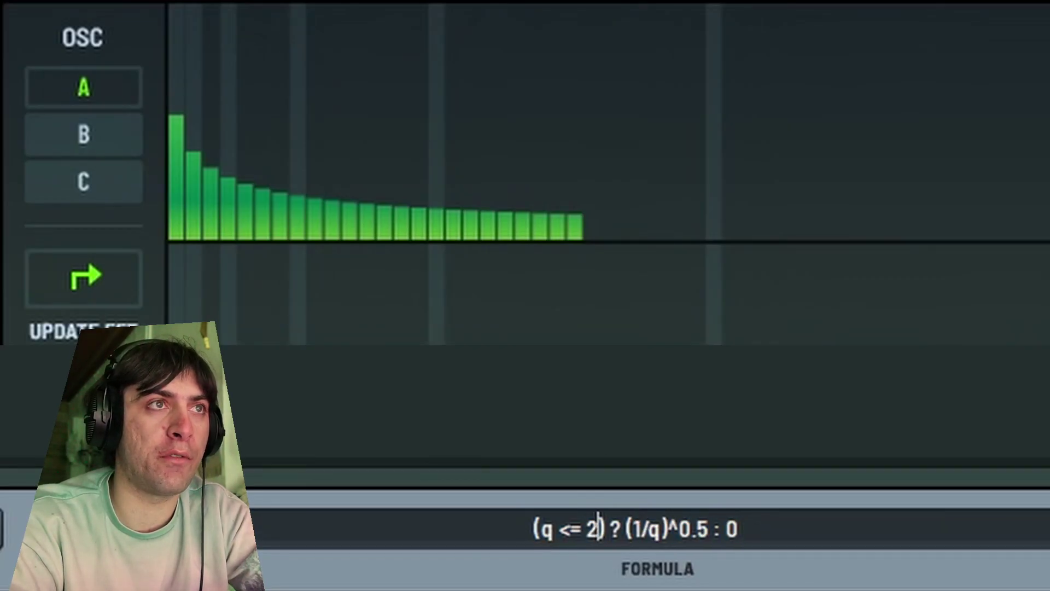
{"action": "type", "text": "5"}
{"action": "key", "text": "Return"}
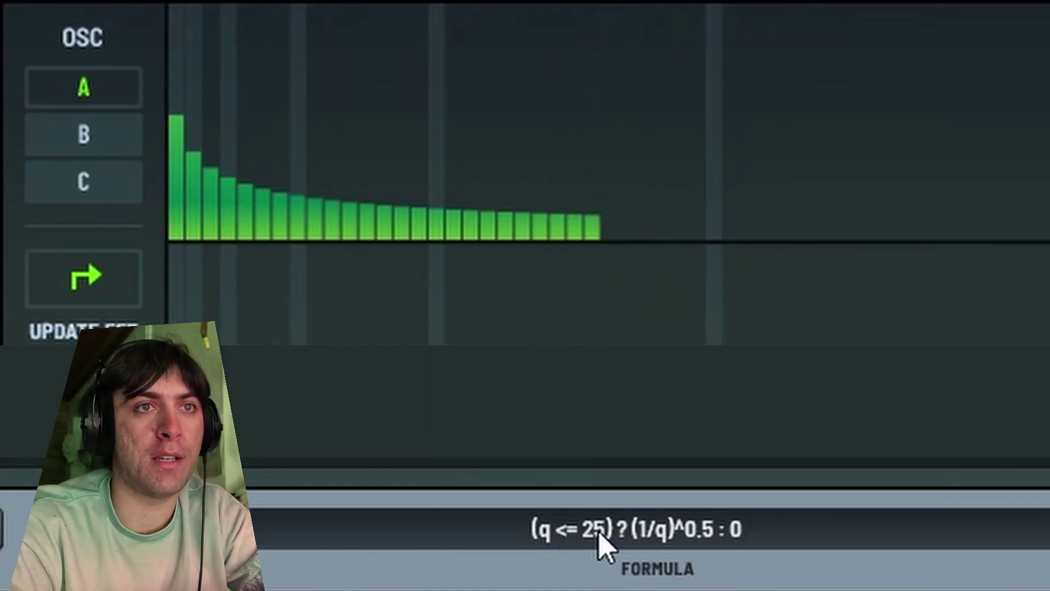
Set the formula's false branch to .1, apply it and review the harmonics across the whole spectrum.
{"action": "left_click", "coordinate": [754, 530]}
{"action": "left_click", "coordinate": [892, 570]}
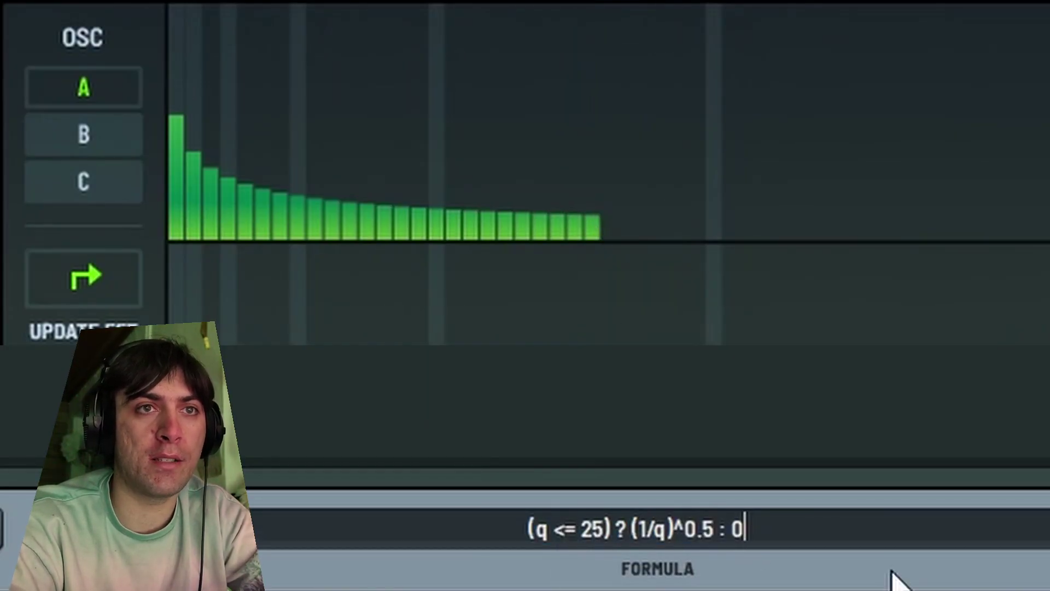
{"action": "key", "text": "BackSpace"}
{"action": "type", "text": "."}
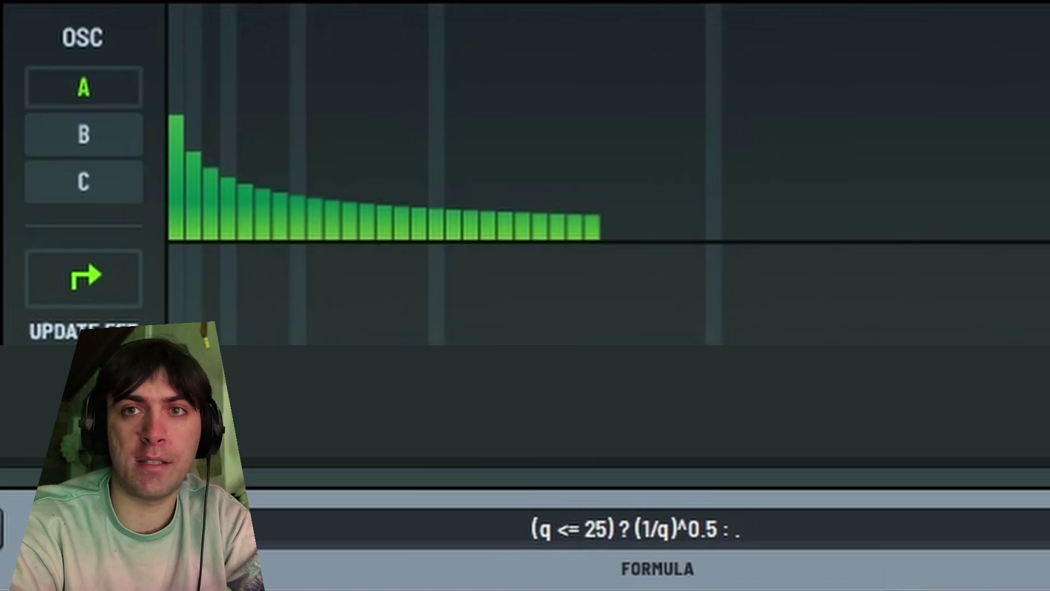
{"action": "type", "text": "1"}
{"action": "left_click", "coordinate": [891, 582]}
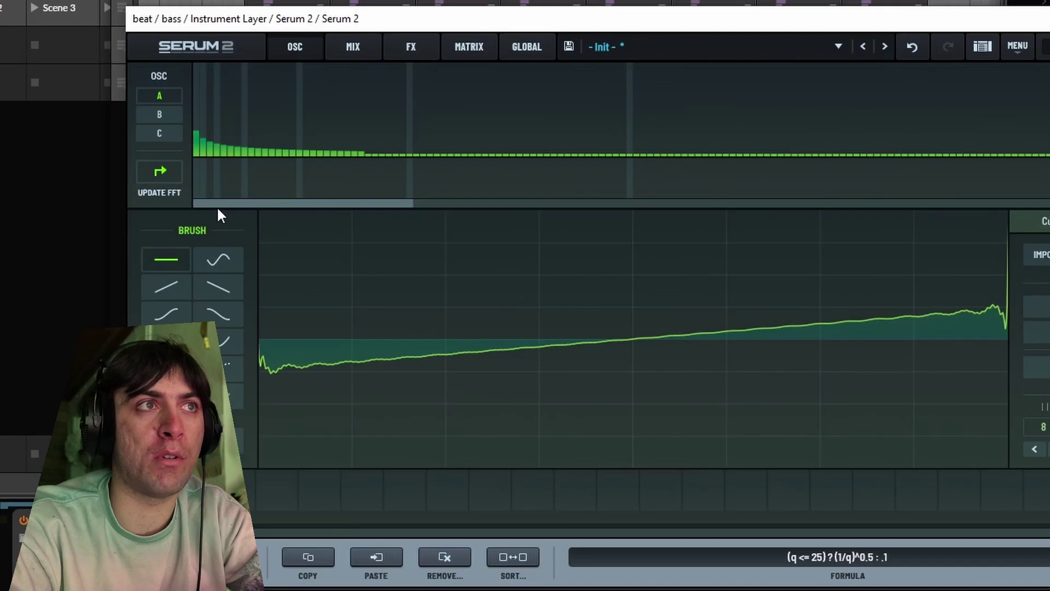
{"action": "left_click_drag", "start_coordinate": [218, 208], "coordinate": [751, 212]}
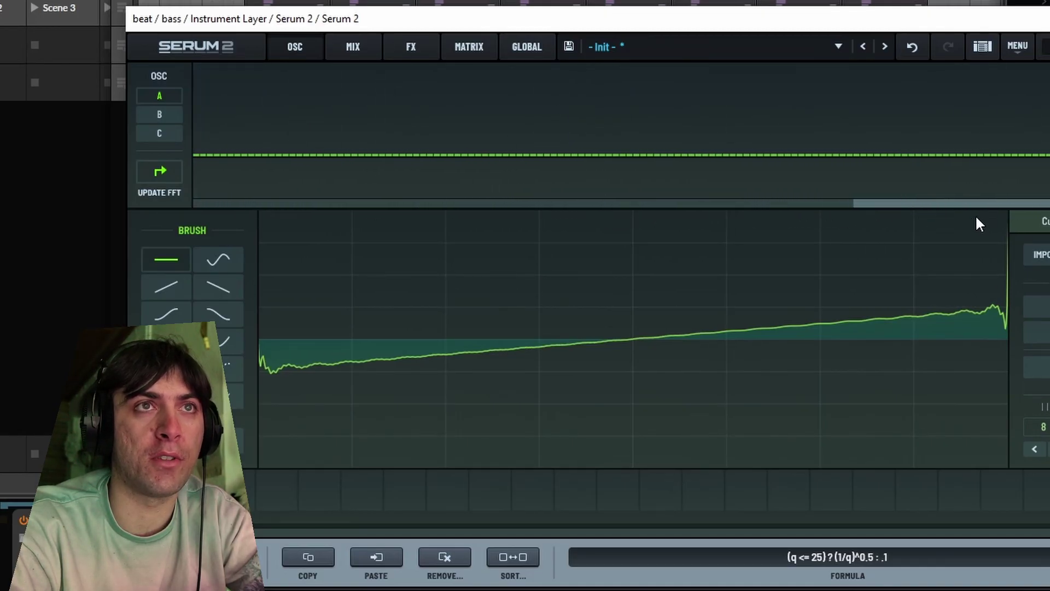
{"action": "left_click_drag", "start_coordinate": [909, 234], "coordinate": [35, 314]}
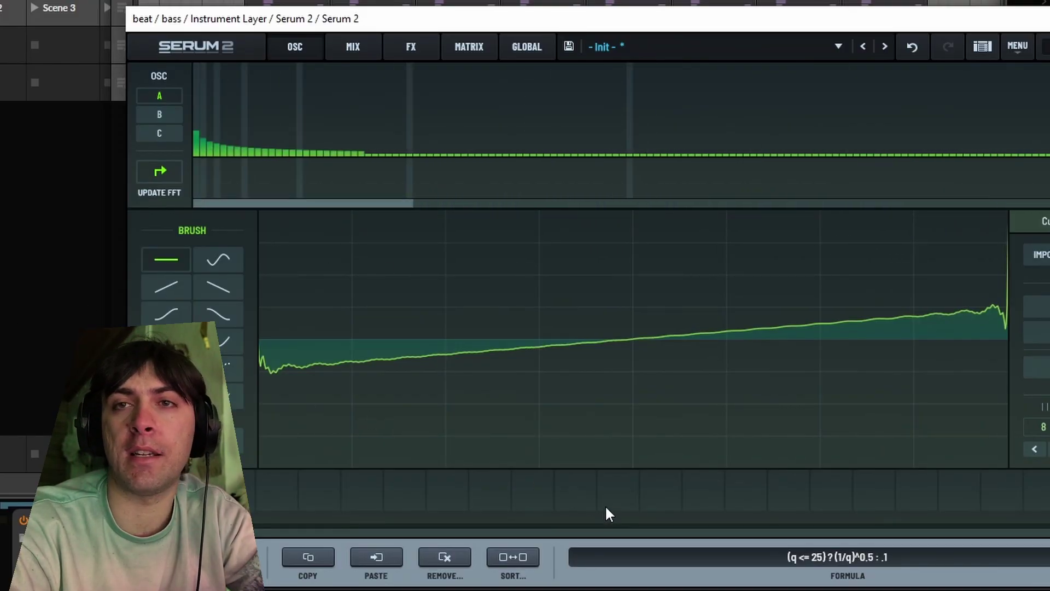
Set the formula's false branch back to 0 and apply it.
{"action": "left_click", "coordinate": [930, 556]}
{"action": "key", "text": "BackSpace"}
{"action": "key", "text": "BackSpace"}
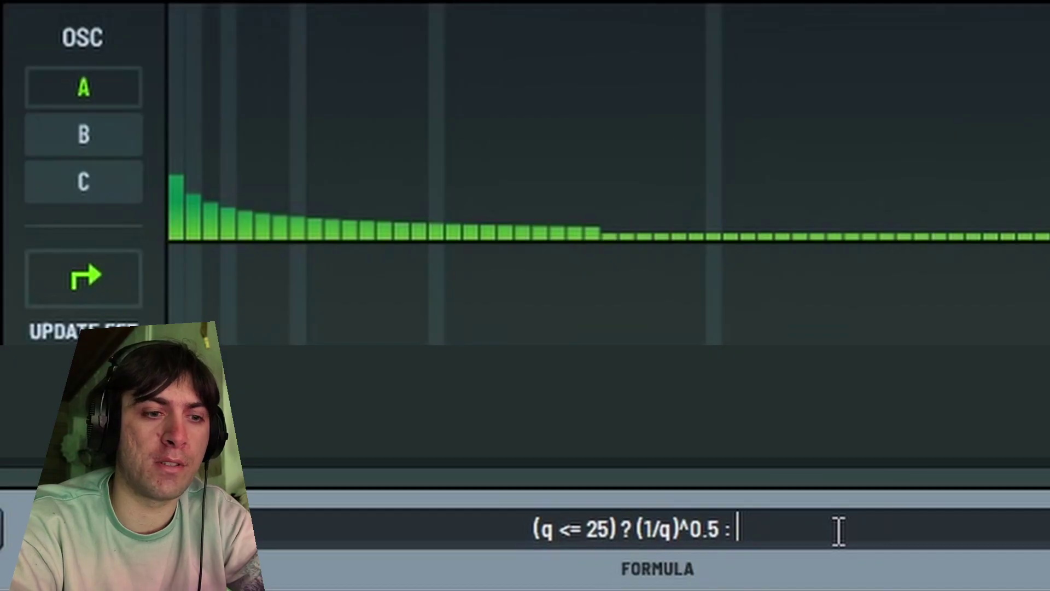
{"action": "type", "text": "0"}
{"action": "key", "text": "Return"}
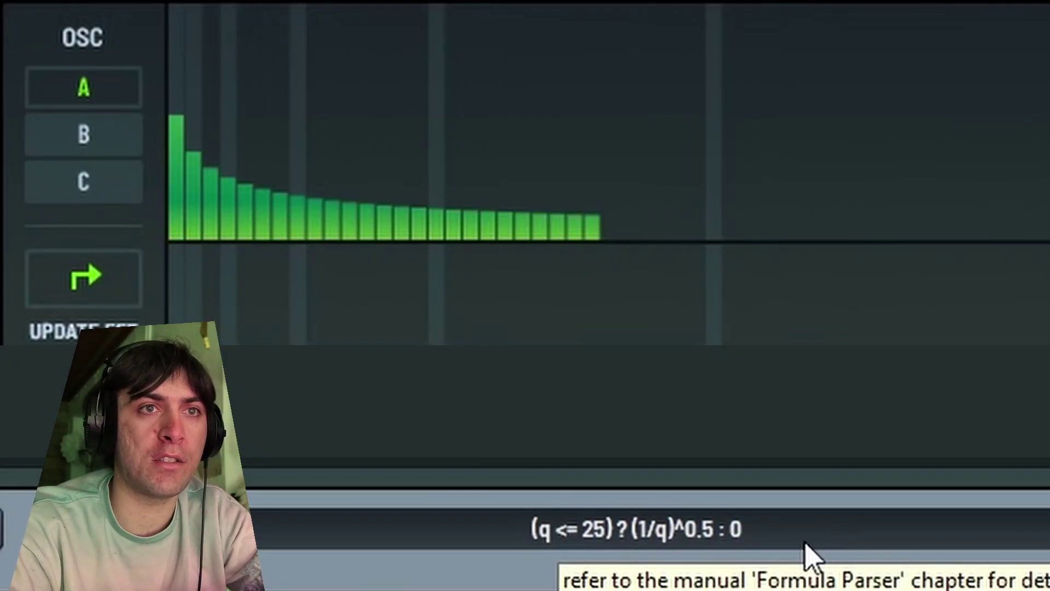
Examine the true branch (1/q)^0.5 of the conditional formula.
{"action": "double_click", "coordinate": [631, 533]}
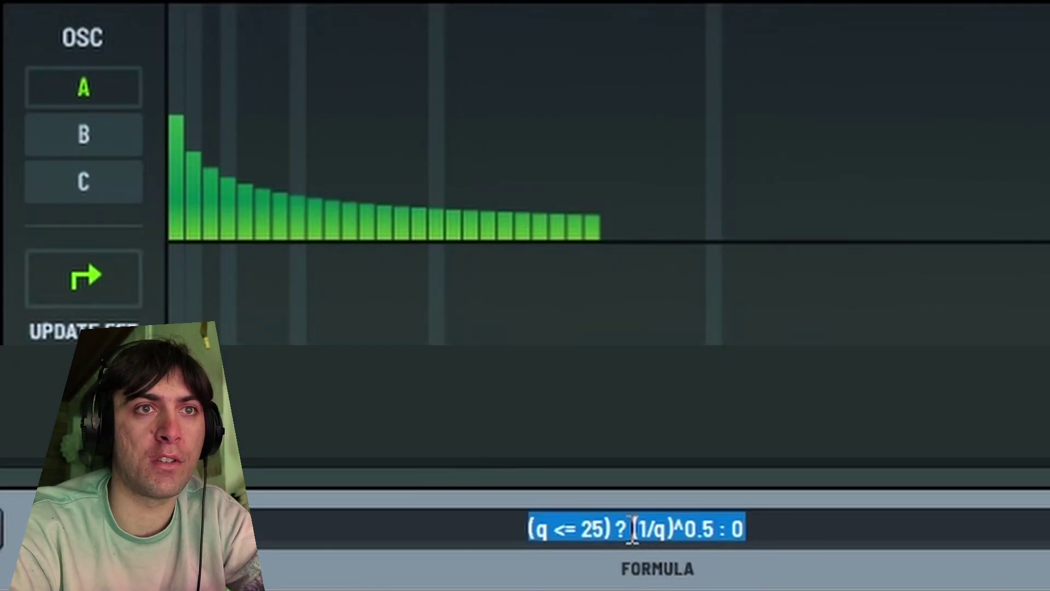
{"action": "left_click_drag", "start_coordinate": [633, 531], "coordinate": [716, 524]}
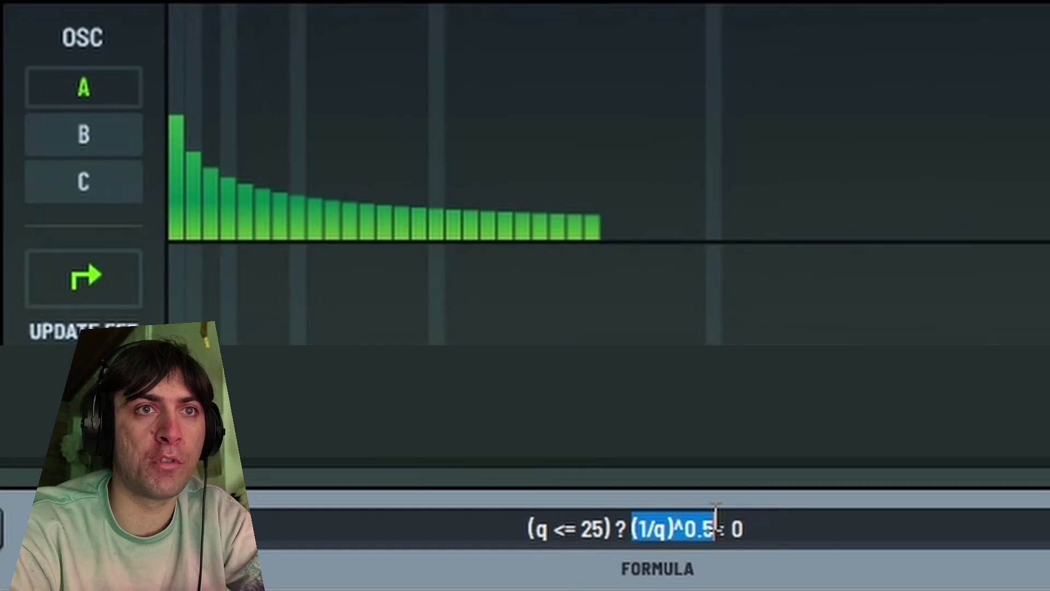
{"action": "left_click", "coordinate": [633, 535]}
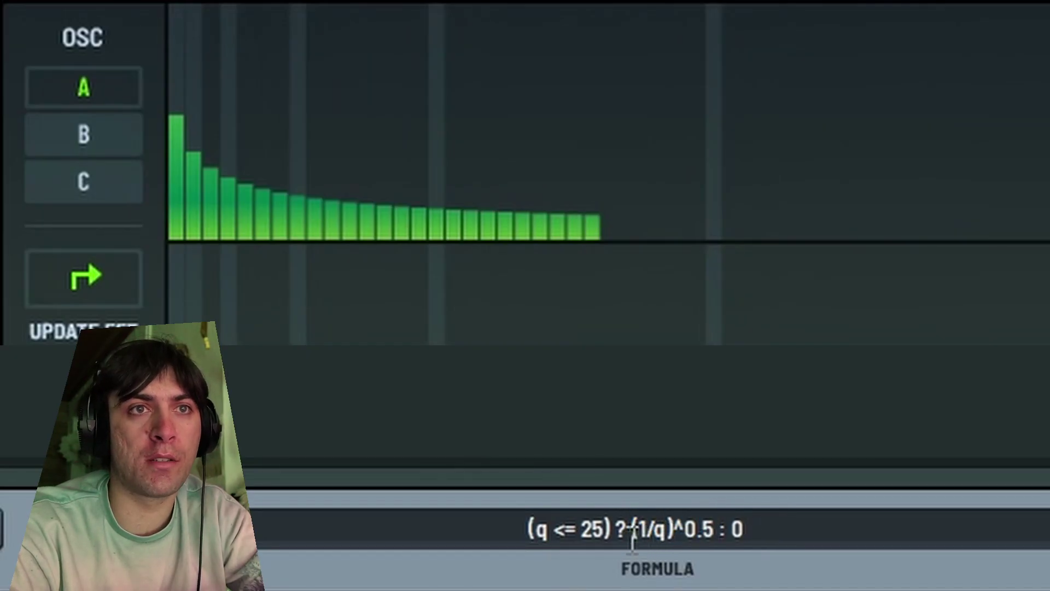
Strip the condition, exponent and false branch from the formula, leaving only 1/q, and apply it.
{"action": "left_click_drag", "start_coordinate": [635, 533], "coordinate": [526, 528]}
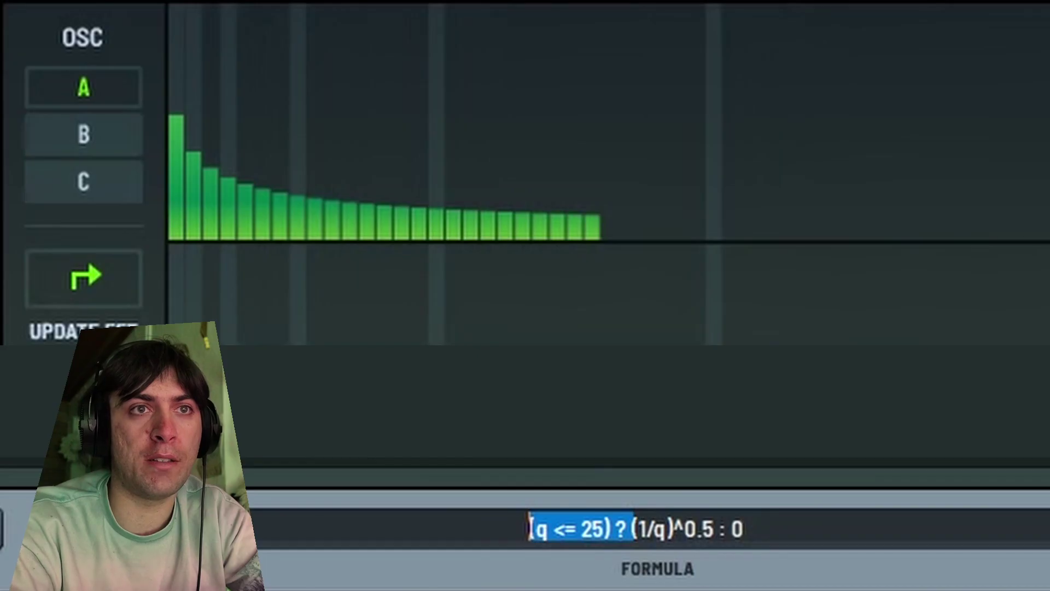
{"action": "key", "text": "BackSpace"}
{"action": "key", "text": "Delete"}
{"action": "key", "text": "Right"}
{"action": "key", "text": "Right"}
{"action": "key", "text": "Delete"}
{"action": "key", "text": "Delete"}
{"action": "key", "text": "Delete"}
{"action": "key", "text": "Delete"}
{"action": "key", "text": "Delete"}
{"action": "key", "text": "Delete"}
{"action": "key", "text": "Delete"}
{"action": "key", "text": "Delete"}
{"action": "key", "text": "Delete"}
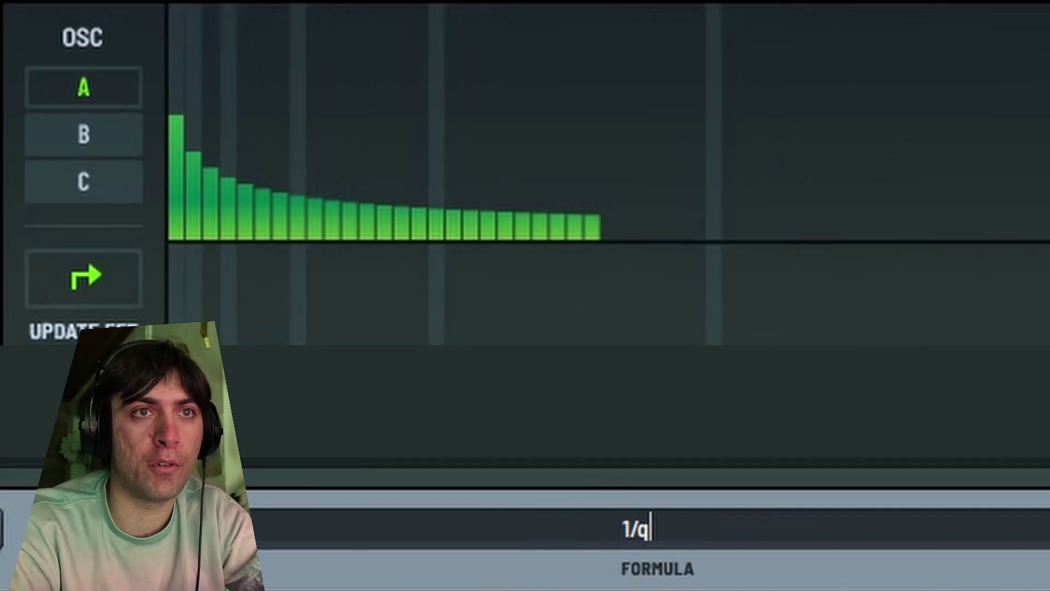
{"action": "key", "text": "Return"}
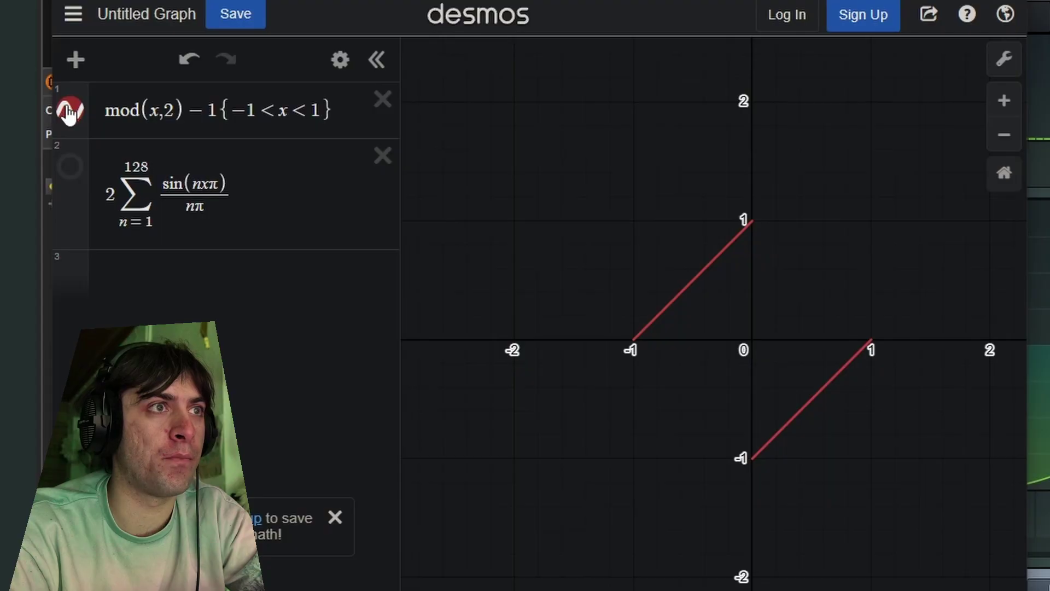
Switch to Desmos and graph 1/x as a third expression to view its curve.
{"action": "left_click", "coordinate": [69, 111]}
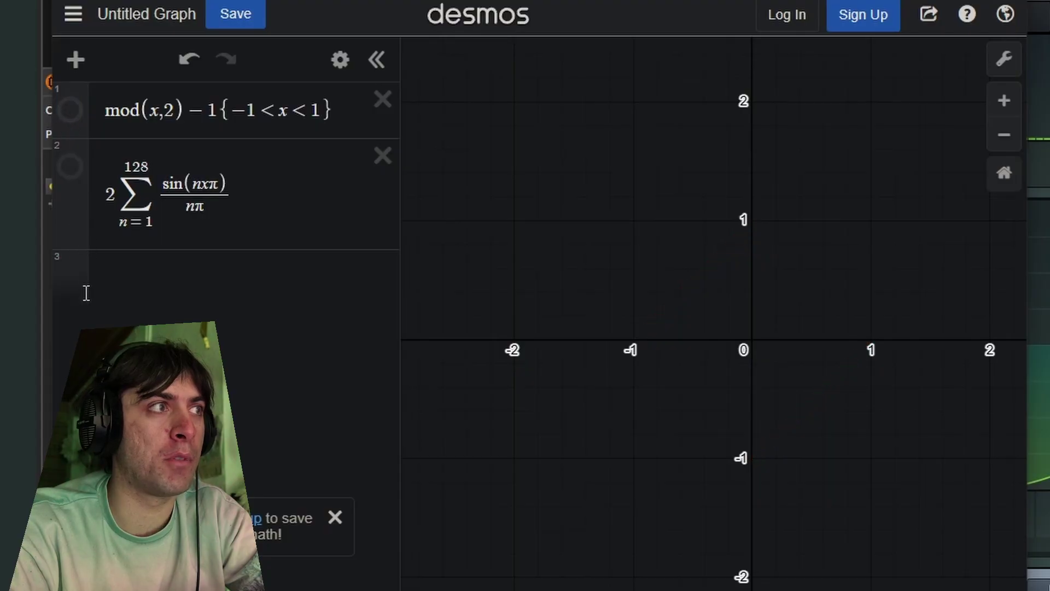
{"action": "left_click", "coordinate": [129, 274]}
{"action": "type", "text": "1"}
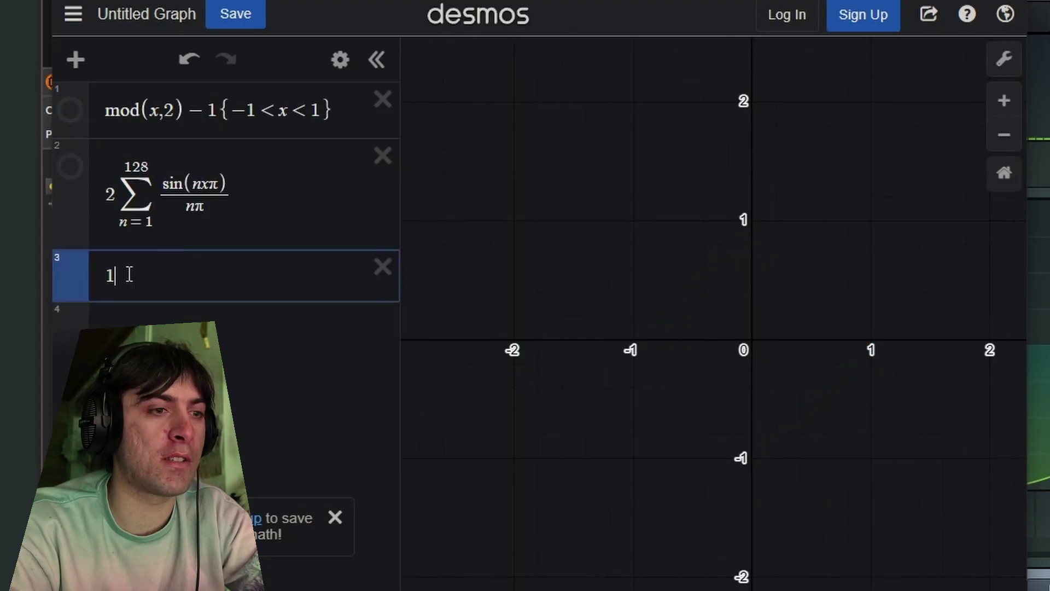
{"action": "type", "text": "/x"}
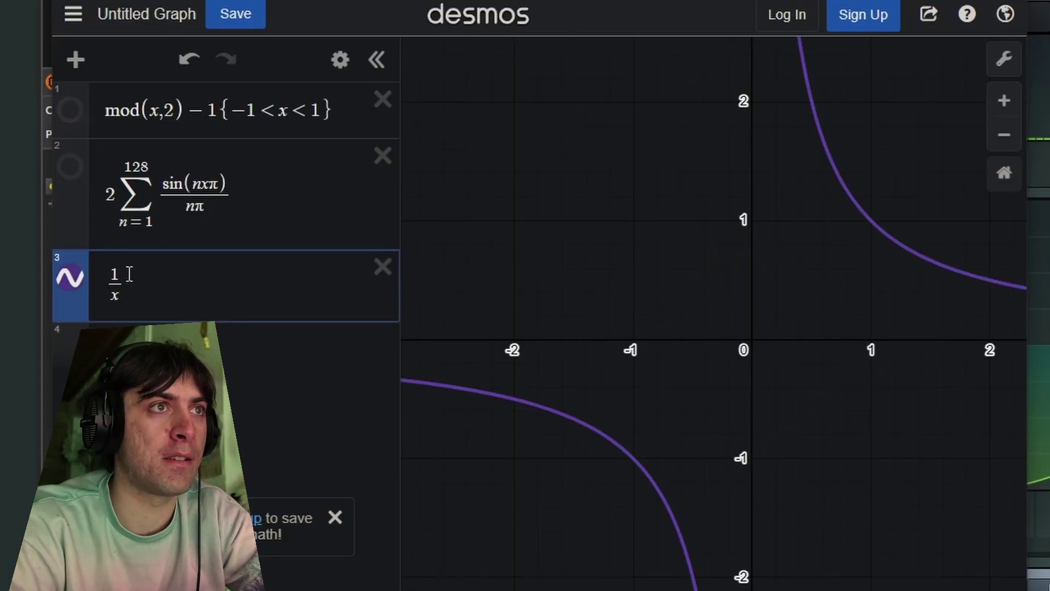
{"action": "scroll", "coordinate": [812, 300], "scroll_direction": "down", "scroll_amount": 5}
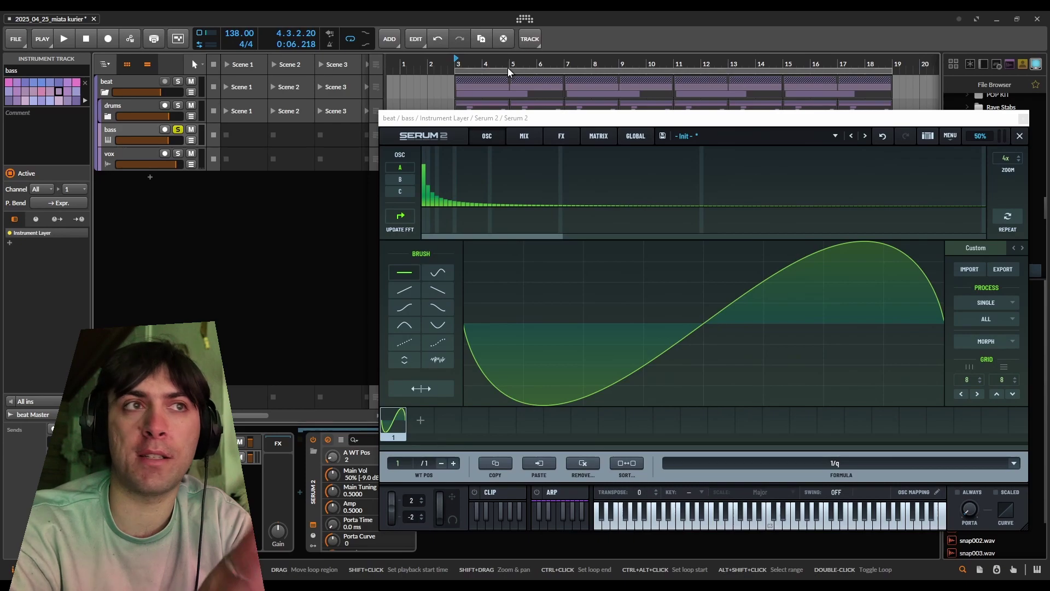
Return to Serum 2, reduce the formula to (1/q)^0.5 and review the resulting spectrum.
{"action": "left_click", "coordinate": [851, 464]}
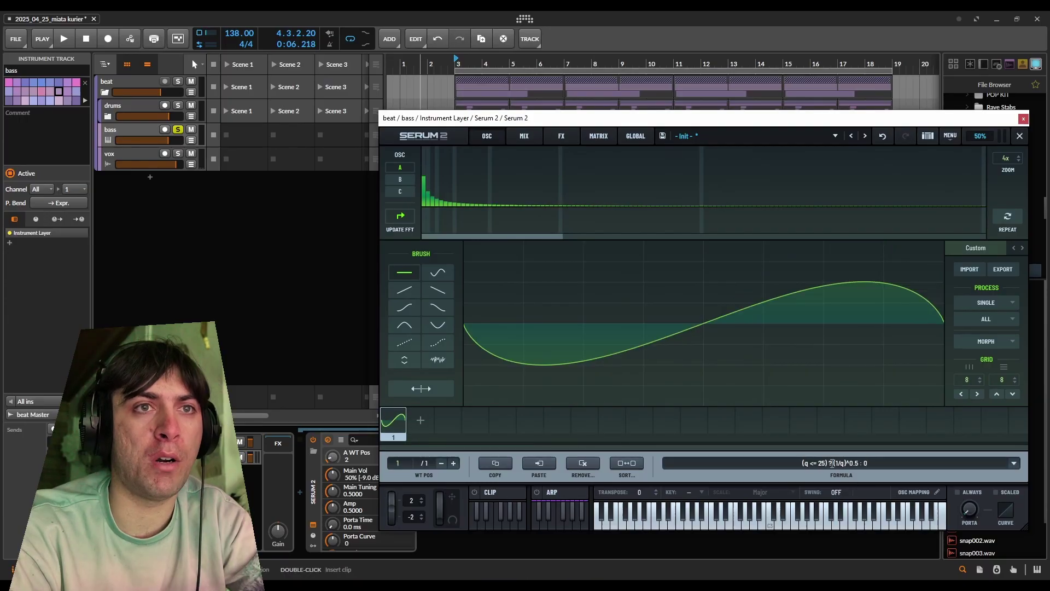
{"action": "left_click_drag", "start_coordinate": [832, 462], "coordinate": [699, 463]}
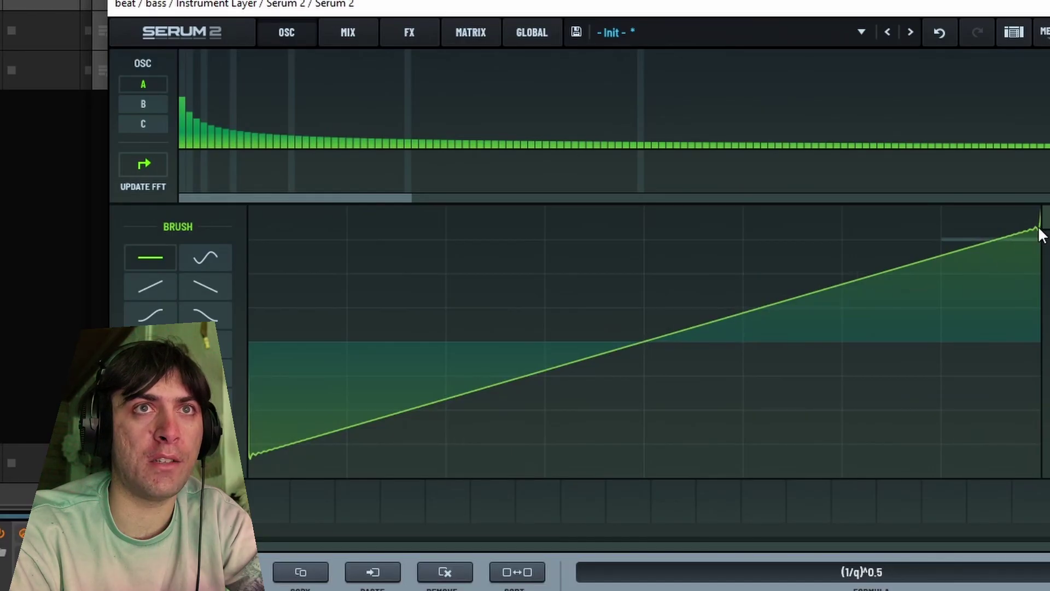
{"action": "left_click_drag", "start_coordinate": [196, 198], "coordinate": [619, 198]}
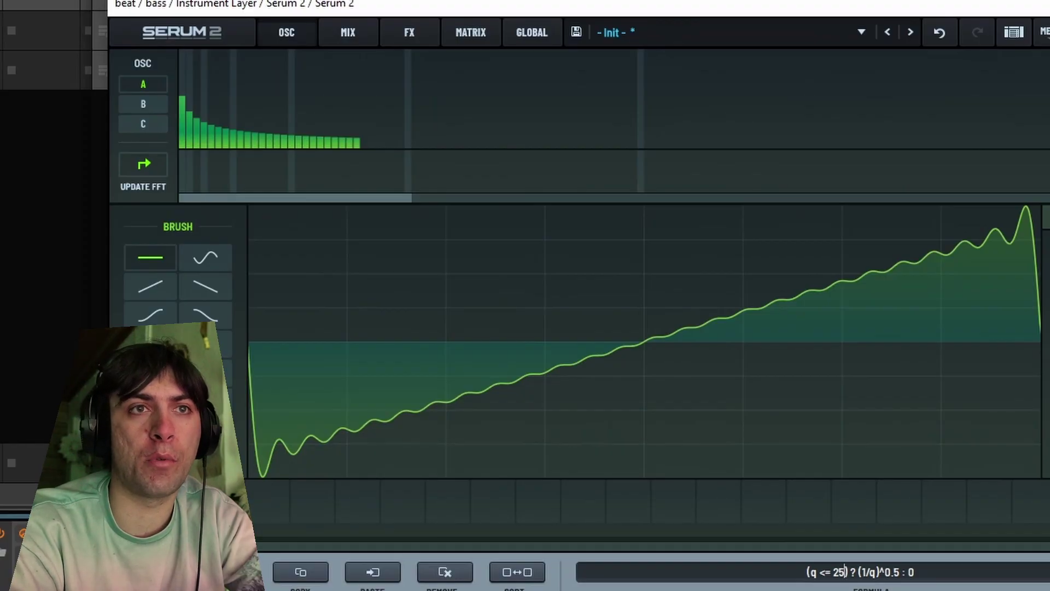
Set the harmonic limit in the condition to 1, giving (q <= 1) ? (1/q)^0.5 : 0, and apply it.
{"action": "key", "text": "BackSpace"}
{"action": "key", "text": "BackSpace"}
{"action": "type", "text": "1"}
{"action": "key", "text": "Return"}
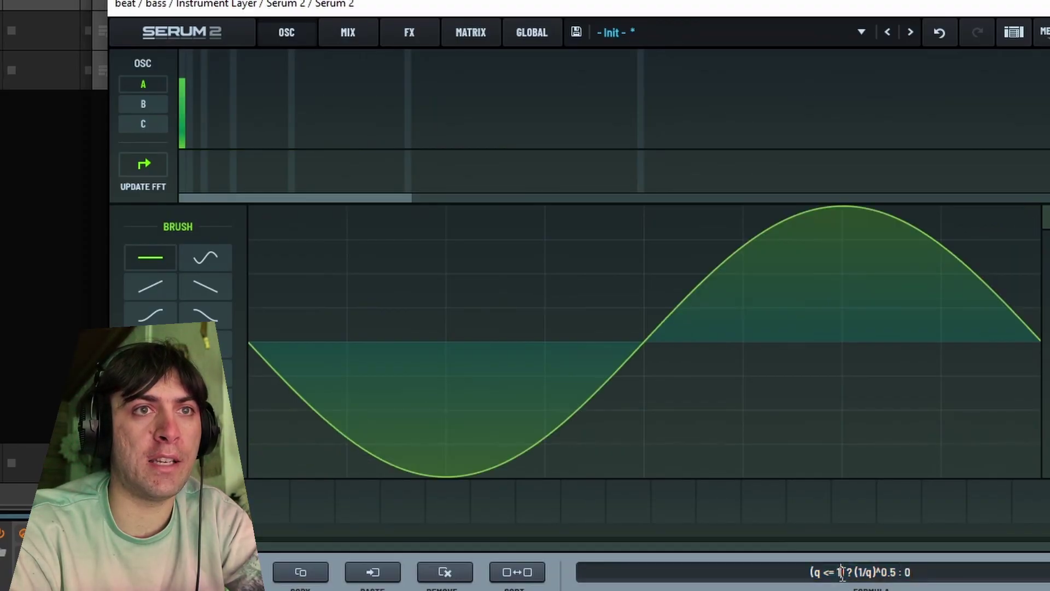
Extend the condition's harmonic limit to 1+z*511, apply the formula and scan through the generated wavetable frames.
{"action": "type", "text": "+z*"}
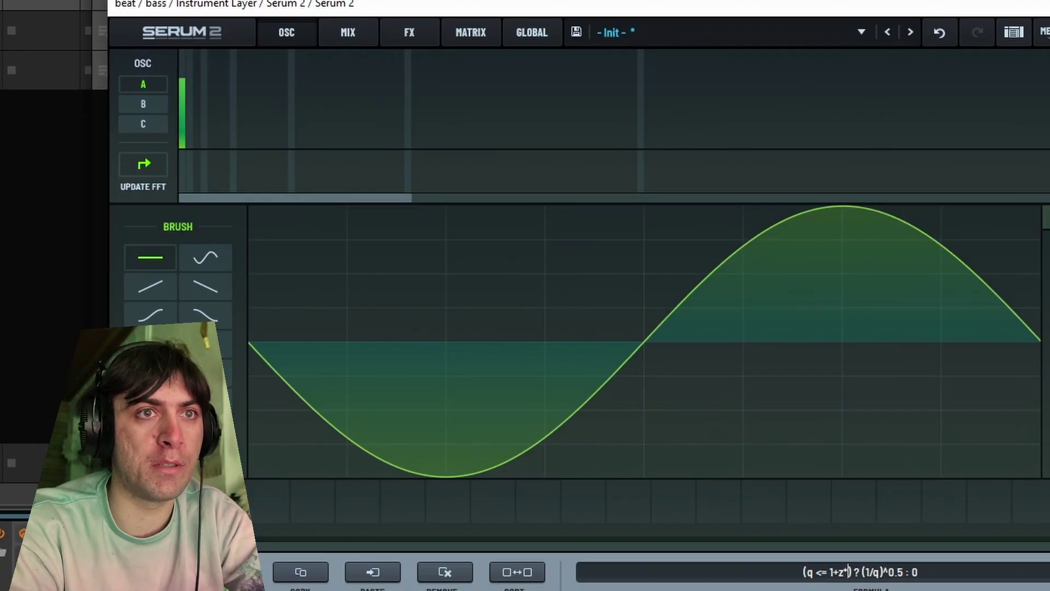
{"action": "key", "text": "Return"}
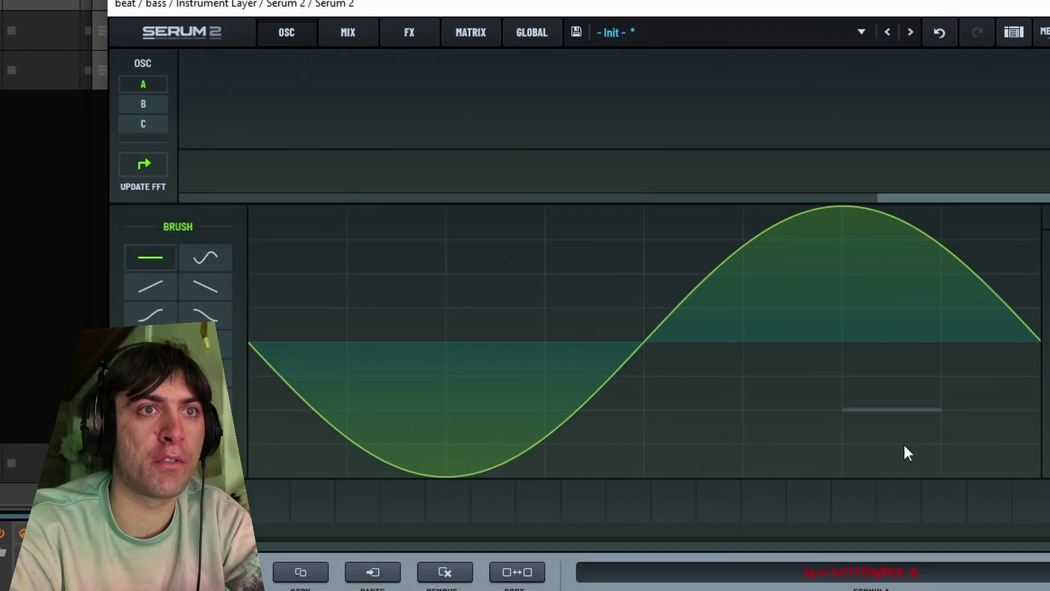
{"action": "left_click", "coordinate": [848, 572]}
{"action": "left_click", "coordinate": [848, 572]}
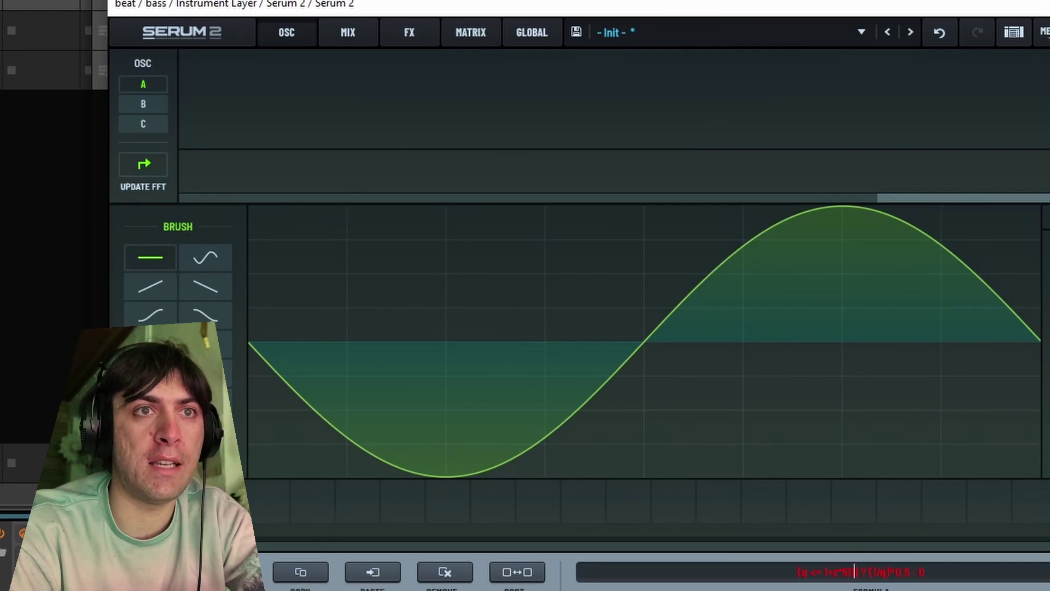
{"action": "type", "text": "*511"}
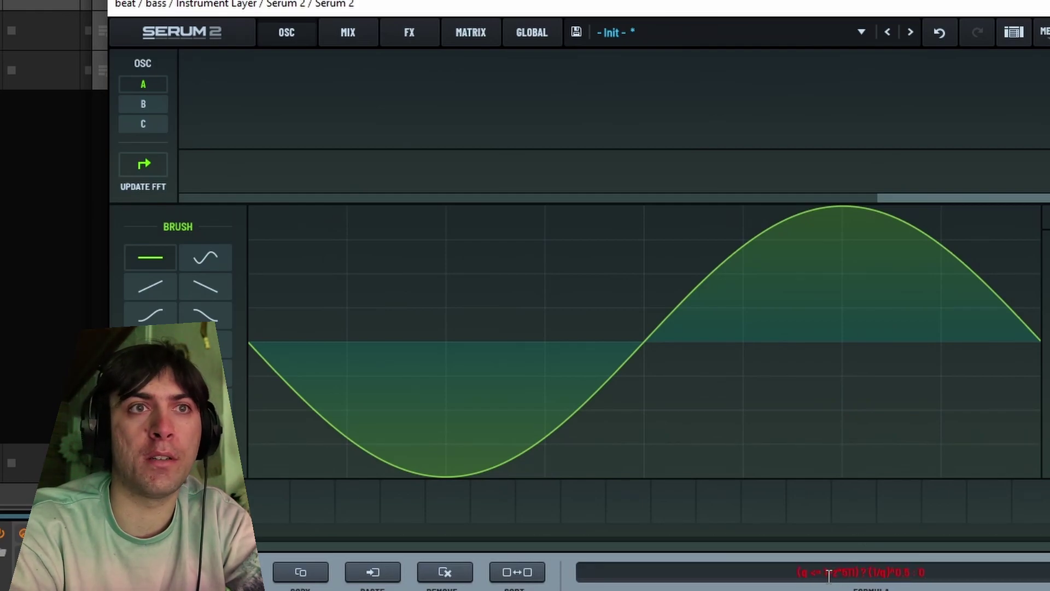
{"action": "key", "text": "Return"}
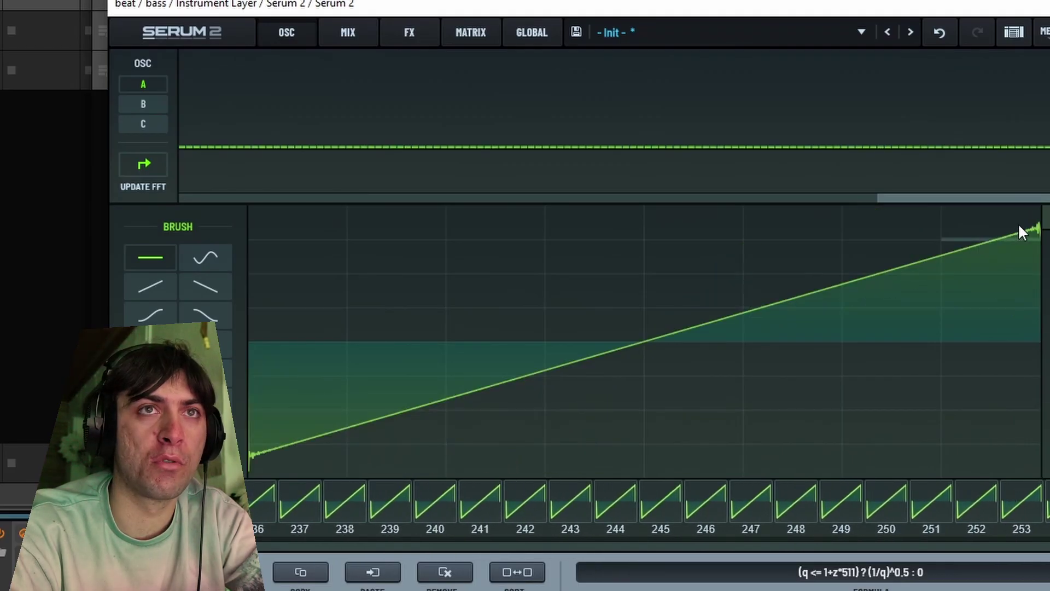
{"action": "left_click_drag", "start_coordinate": [1049, 545], "coordinate": [126, 542]}
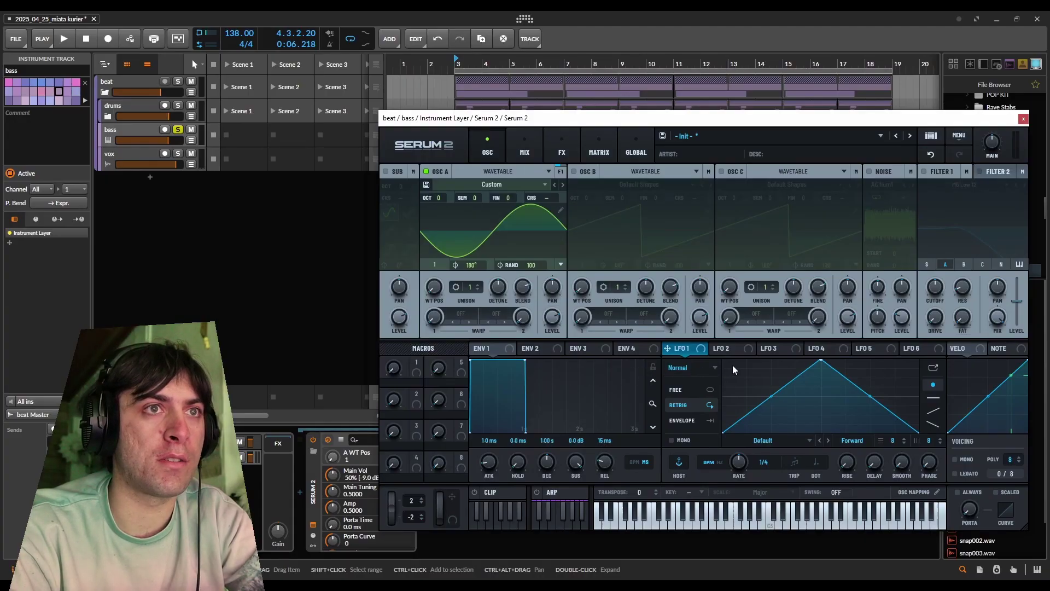
Assign LFO 1 to oscillator A's wavetable position and vary the modulation depth, lowering it to 18%.
{"action": "left_click_drag", "start_coordinate": [700, 350], "coordinate": [434, 287]}
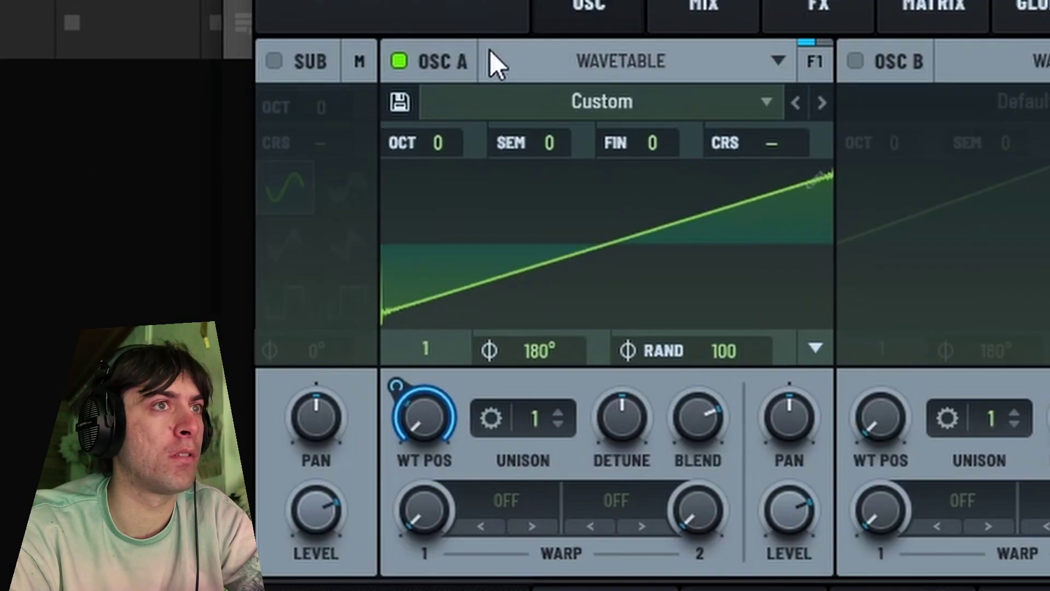
{"action": "left_click_drag", "start_coordinate": [396, 386], "coordinate": [399, 546]}
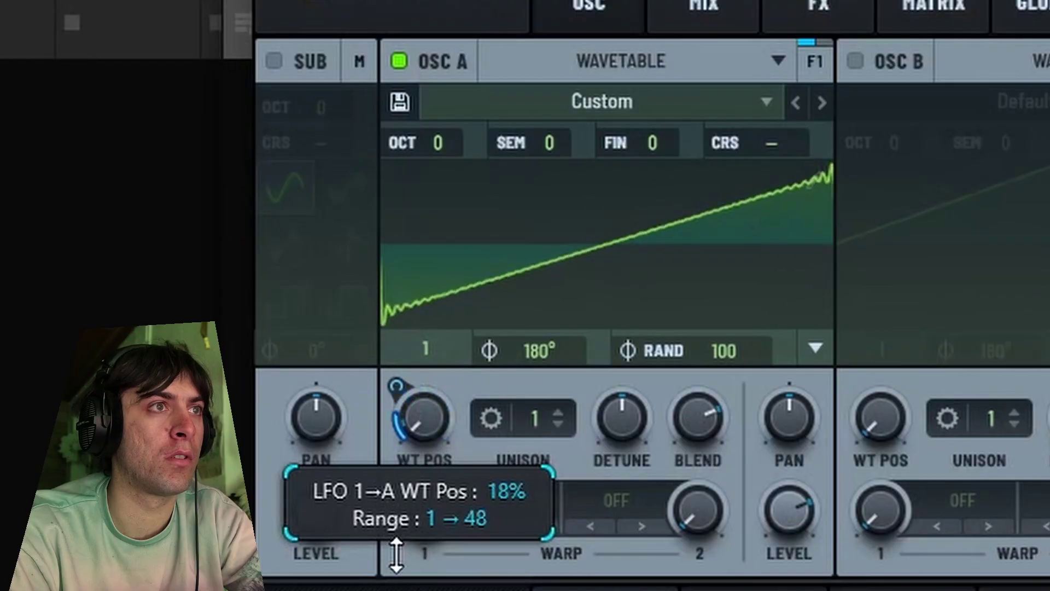
{"action": "left_click_drag", "start_coordinate": [441, 468], "coordinate": [494, 486]}
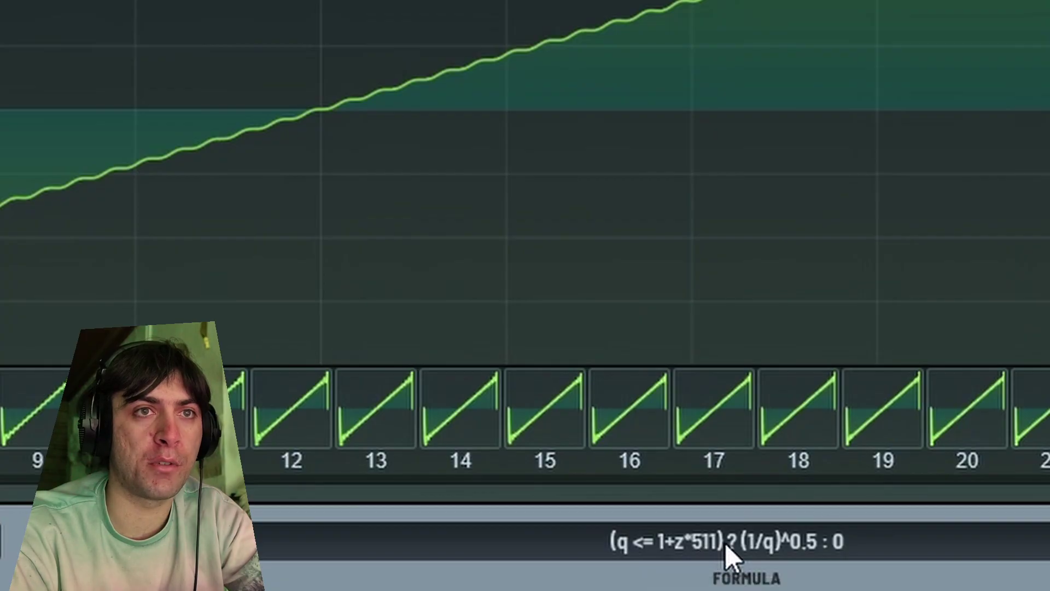
Examine the condition (q <= 1+z*511), its q variable and its 1+z*511 limit in the formula.
{"action": "left_click_drag", "start_coordinate": [607, 542], "coordinate": [721, 542]}
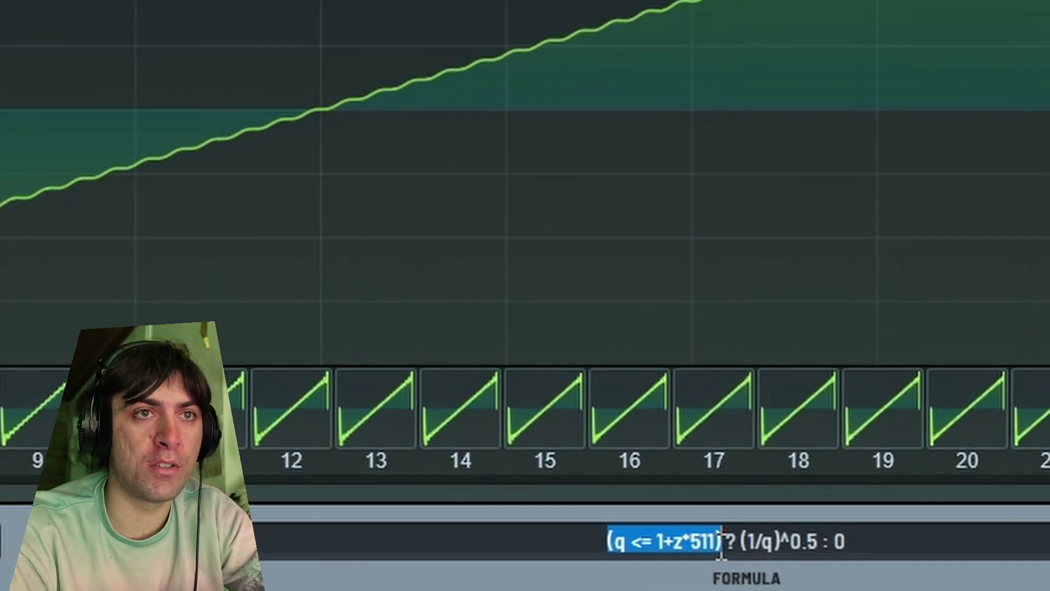
{"action": "double_click", "coordinate": [619, 542]}
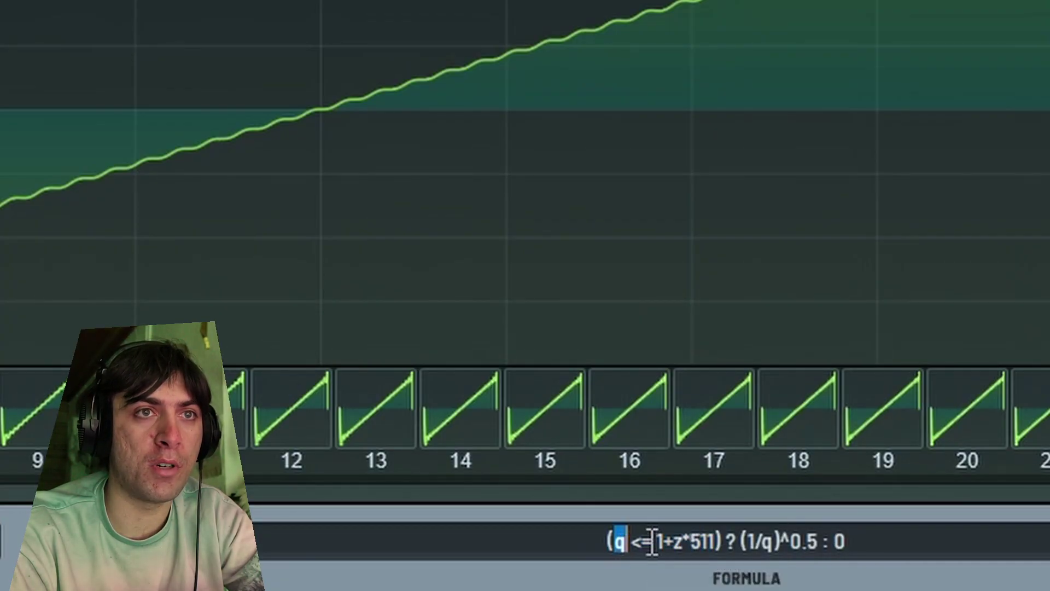
{"action": "left_click_drag", "start_coordinate": [659, 542], "coordinate": [716, 542]}
{"action": "left_click", "coordinate": [715, 542]}
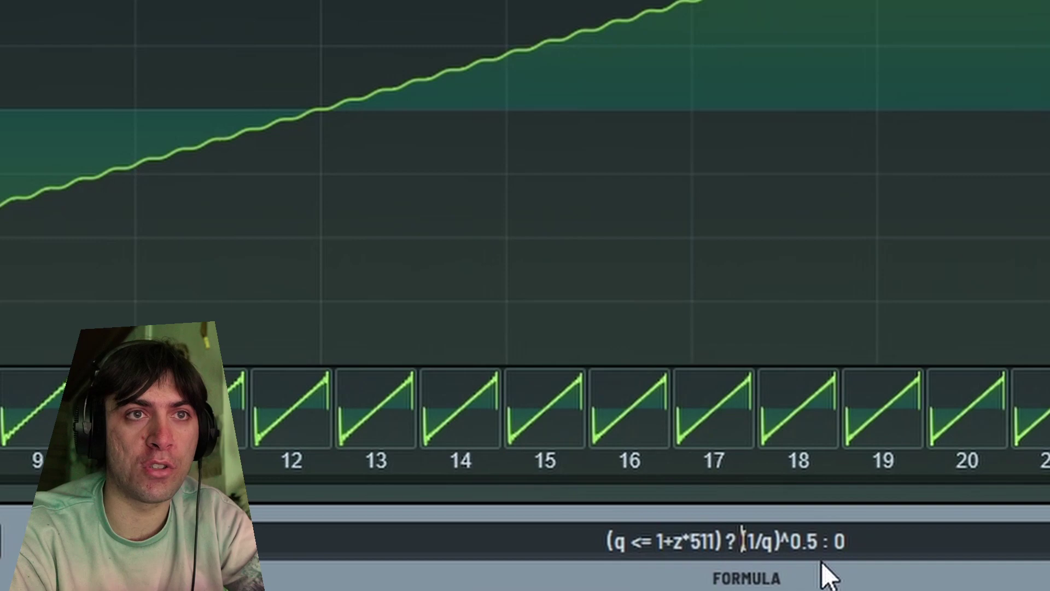
Nest a mod(q,2) condition in the formula, giving (q <= 1+z*511) ? mod(q,2) ? (1/q)^0.5 : 0 : 0, and apply it.
{"action": "type", "text": "mod()"}
{"action": "key", "text": "Left"}
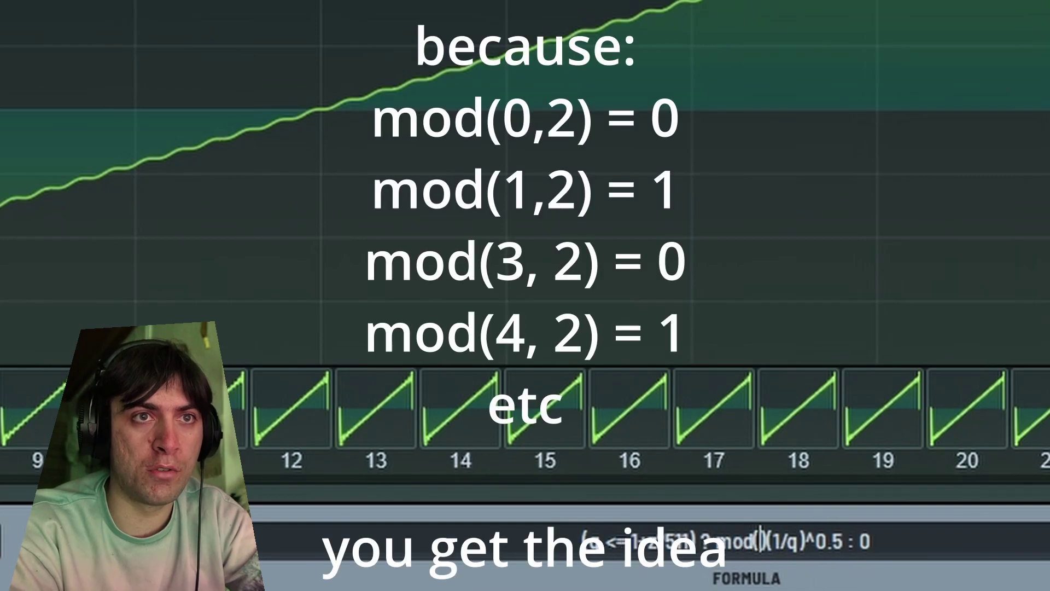
{"action": "type", "text": "q,2)"}
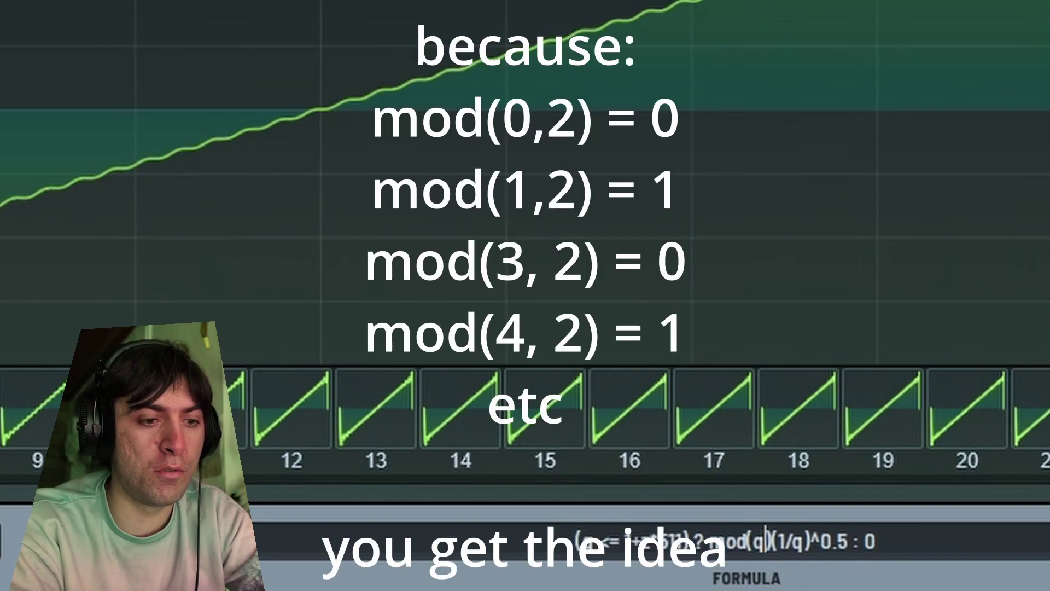
{"action": "type", "text": " ? (1/q)^0.5"}
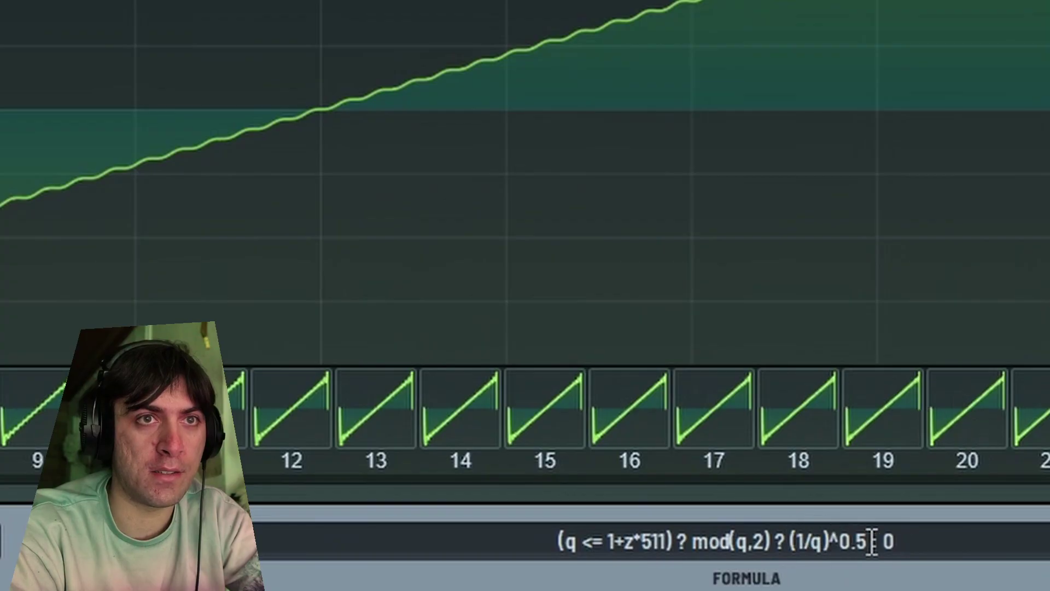
{"action": "type", "text": " :"}
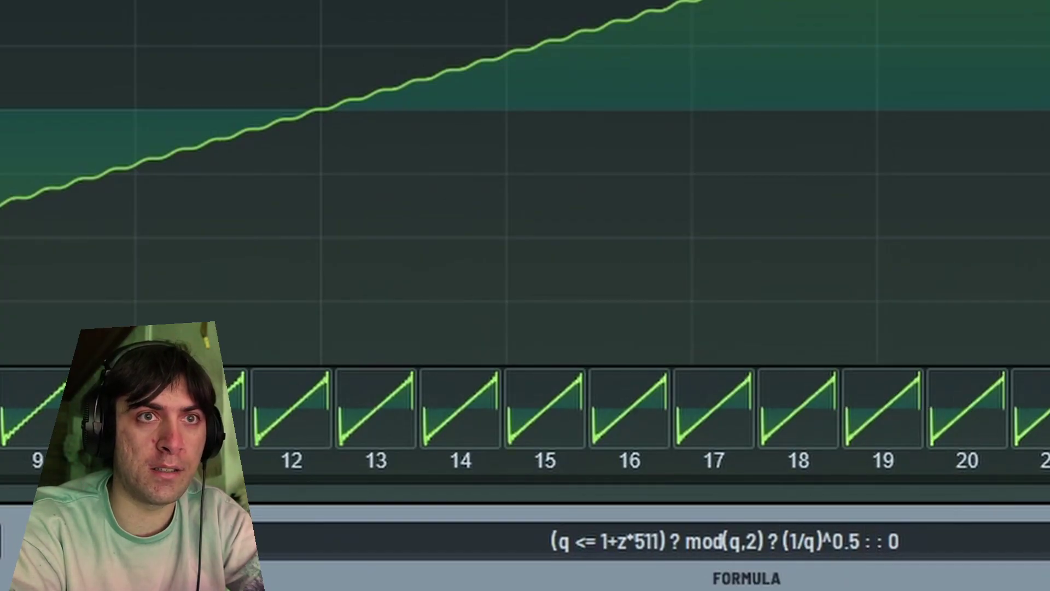
{"action": "type", "text": " 0"}
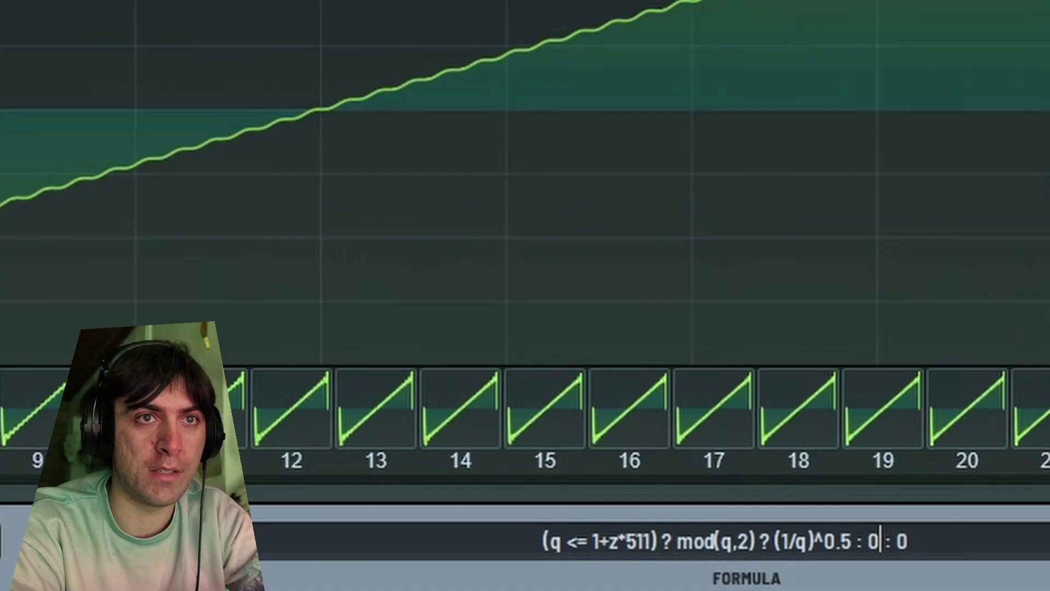
{"action": "key", "text": "Return"}
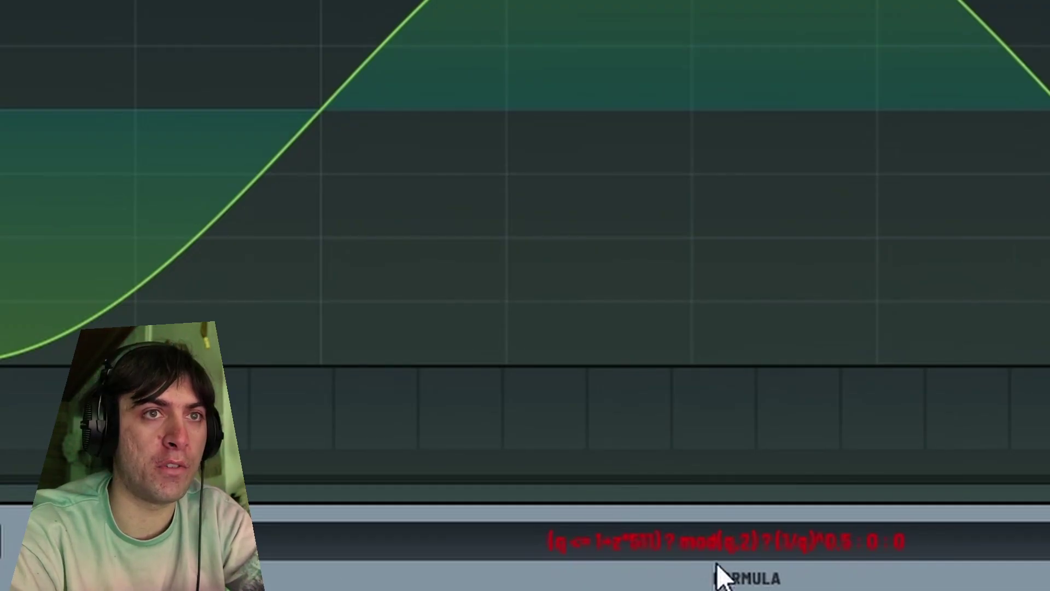
Replace mod(q,2) in the nested condition with (q%2) and apply the formula.
{"action": "left_click", "coordinate": [721, 541]}
{"action": "left_click", "coordinate": [721, 542]}
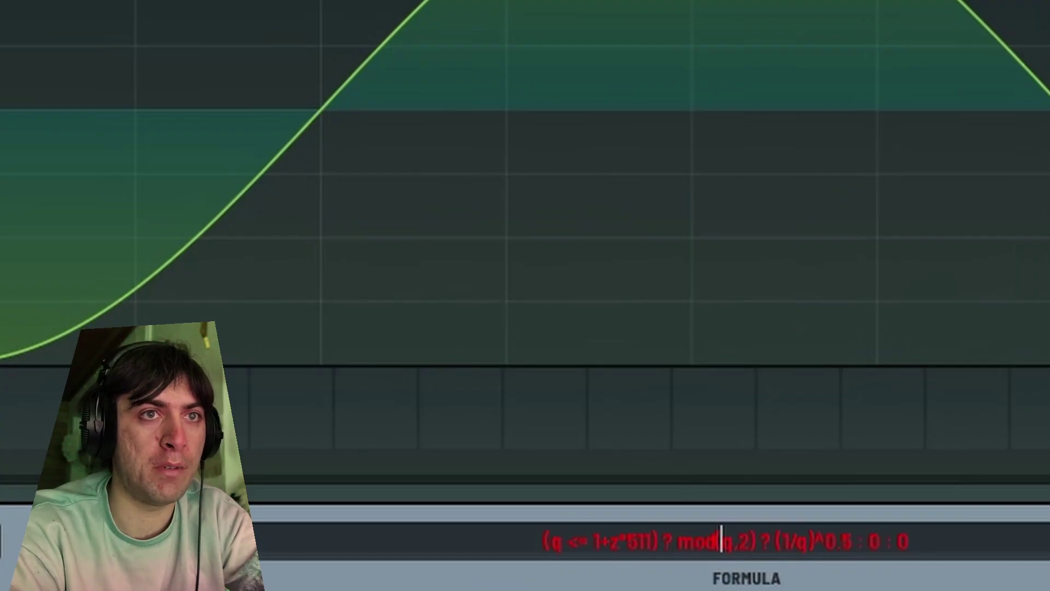
{"action": "key", "text": "BackSpace"}
{"action": "key", "text": "BackSpace"}
{"action": "key", "text": "BackSpace"}
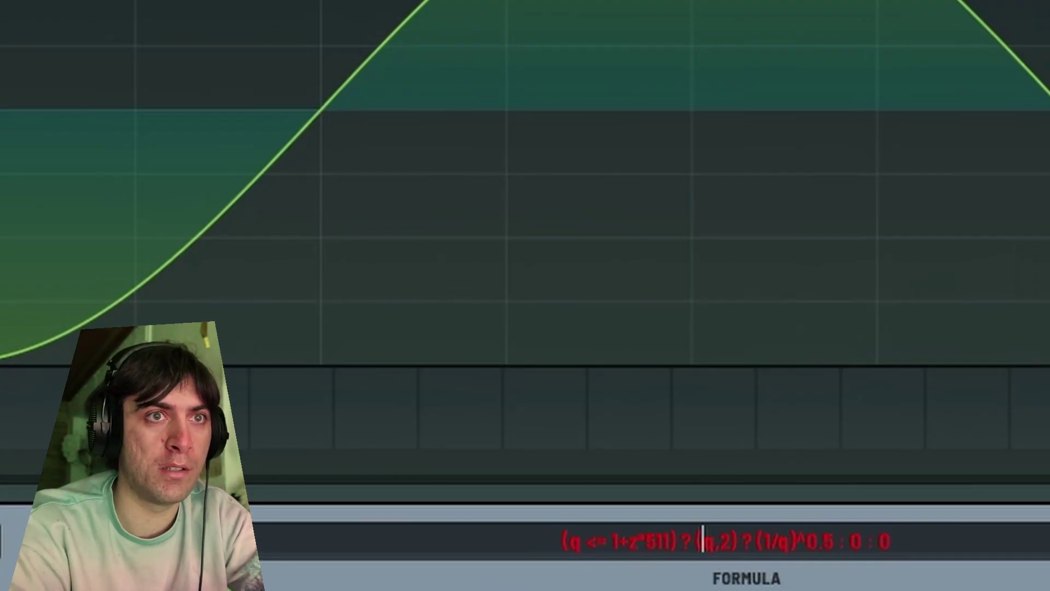
{"action": "key", "text": "Right"}
{"action": "key", "text": "Right"}
{"action": "key", "text": "BackSpace"}
{"action": "type", "text": "%"}
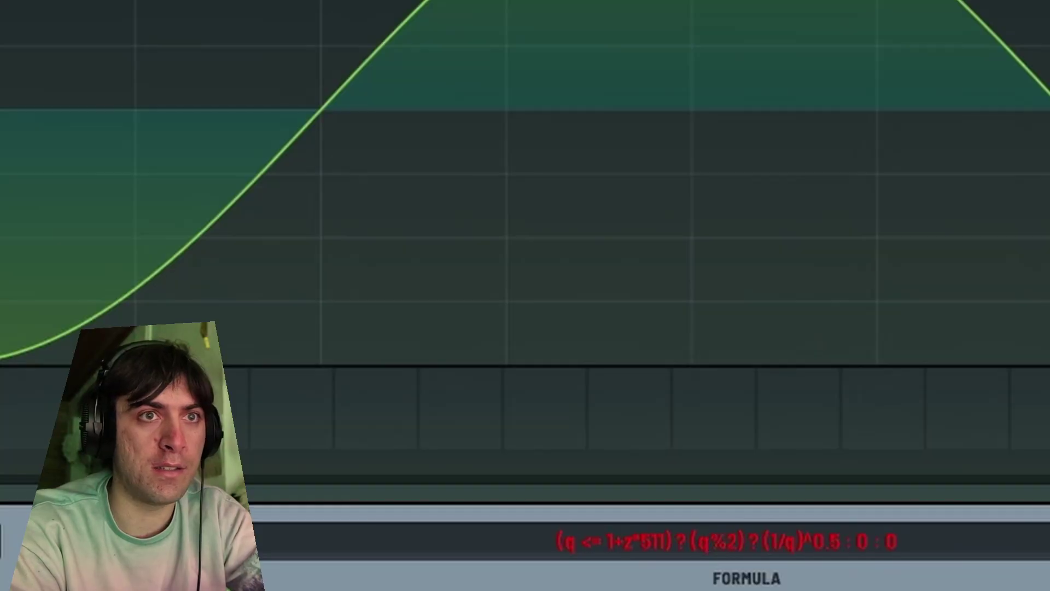
{"action": "key", "text": "Return"}
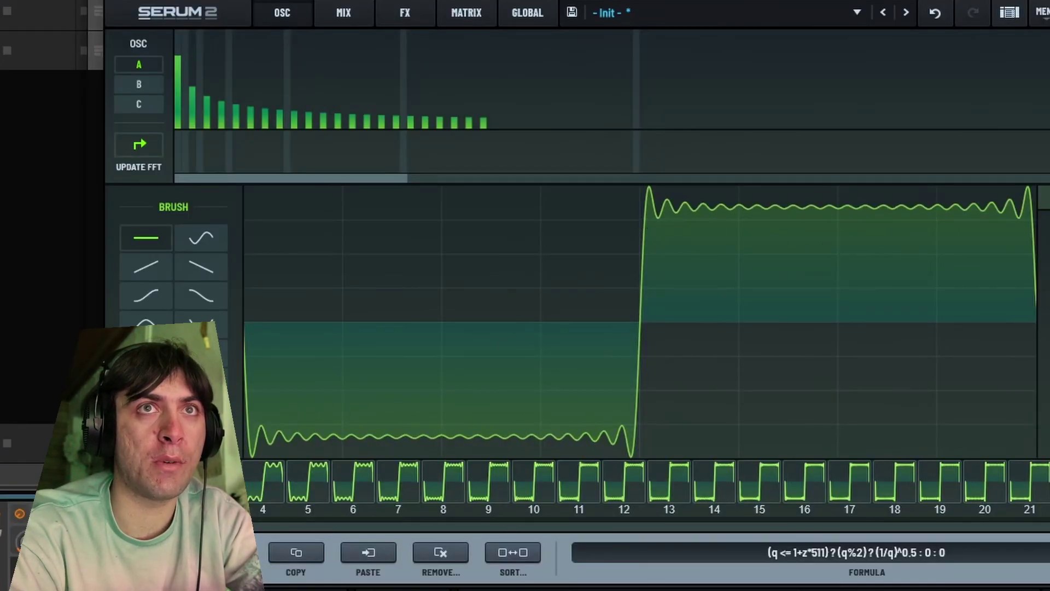
Return to the oscillator overview, set oscillator A's wavetable position to 41 and adjust LFO 1's modulation depth on it.
{"action": "key", "text": "Escape"}
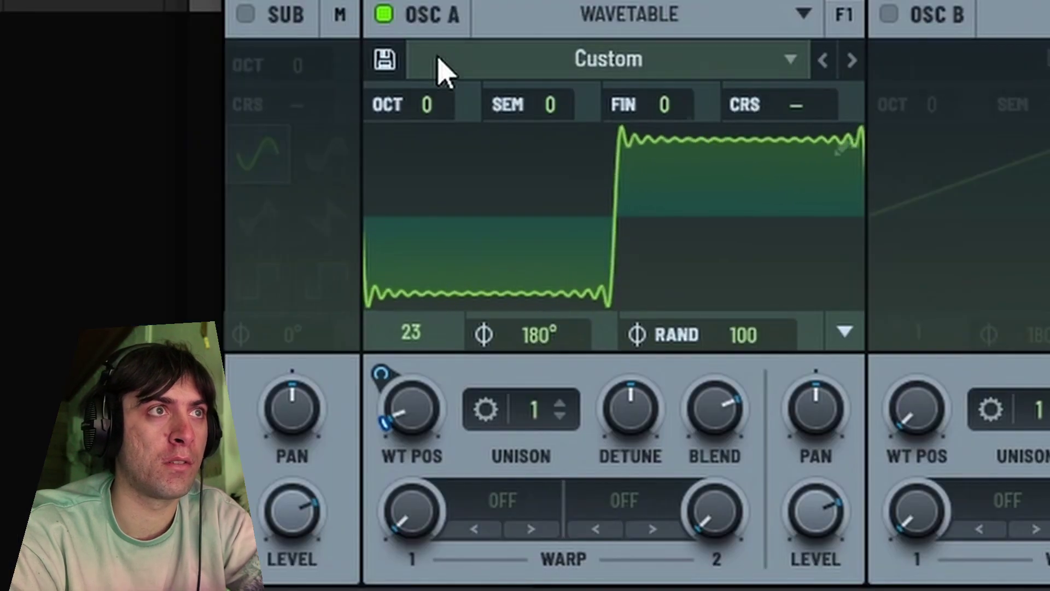
{"action": "left_click_drag", "start_coordinate": [207, 268], "coordinate": [217, 222]}
{"action": "left_click_drag", "start_coordinate": [454, 326], "coordinate": [472, 424]}
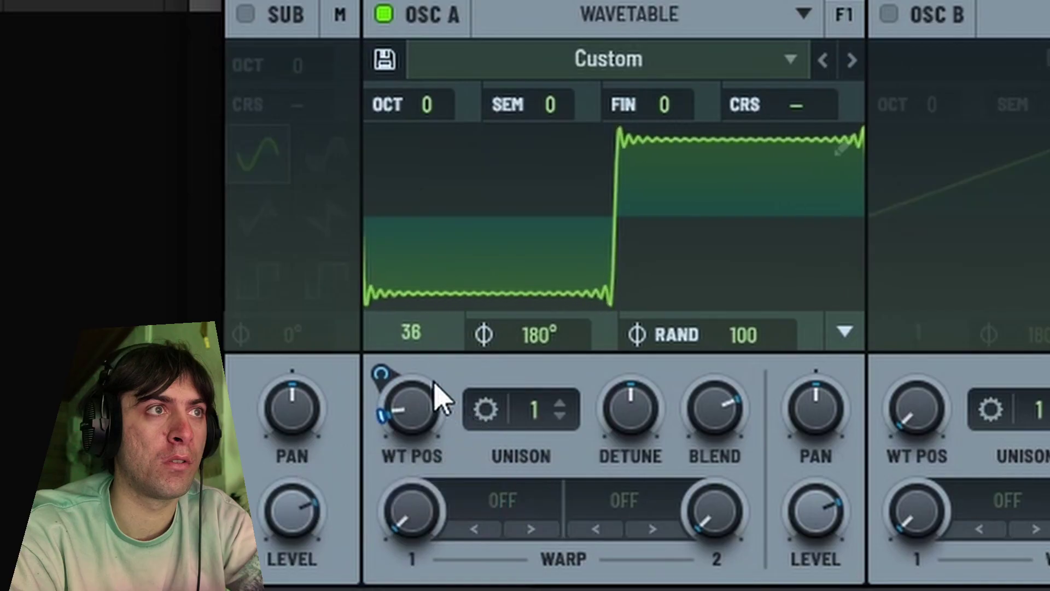
{"action": "left_click_drag", "start_coordinate": [381, 375], "coordinate": [382, 379]}
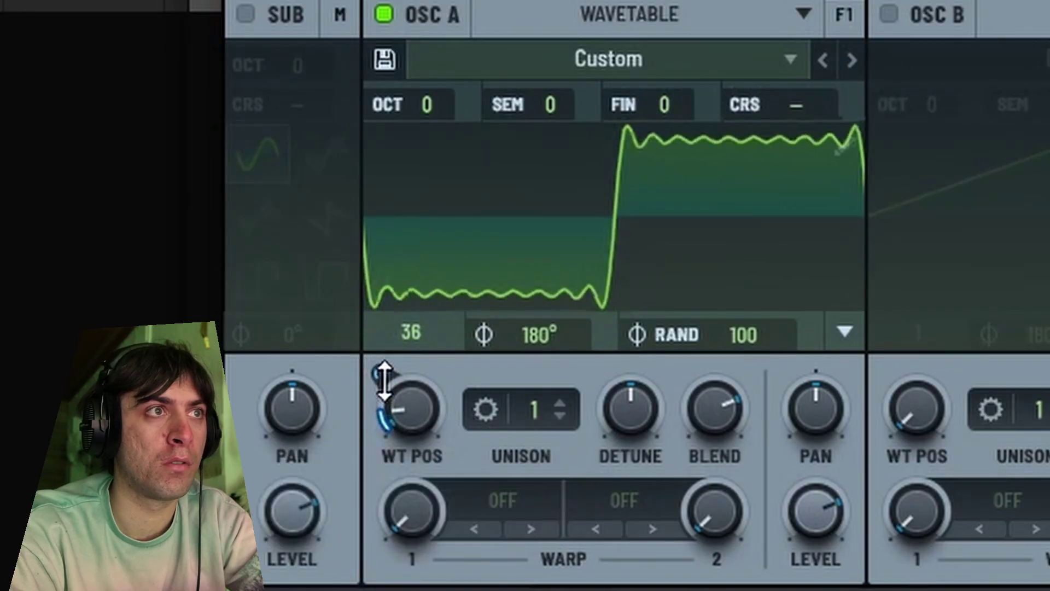
{"action": "left_click_drag", "start_coordinate": [429, 436], "coordinate": [445, 452]}
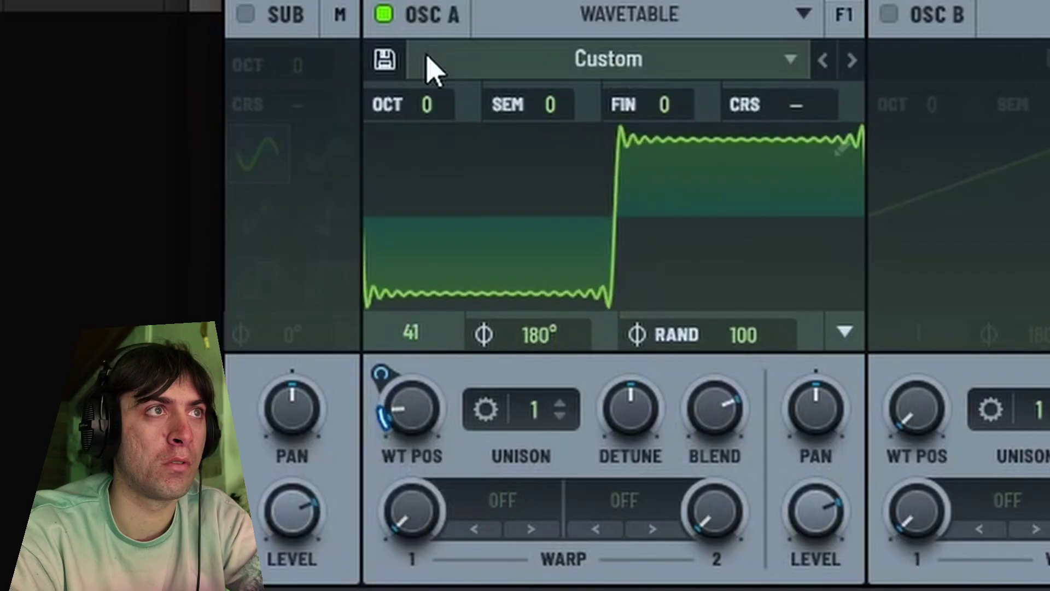
Save oscillator A's wavetable in the User tables folder as Analog Square.
{"action": "left_click", "coordinate": [385, 59]}
{"action": "type", "text": "Anaog"}
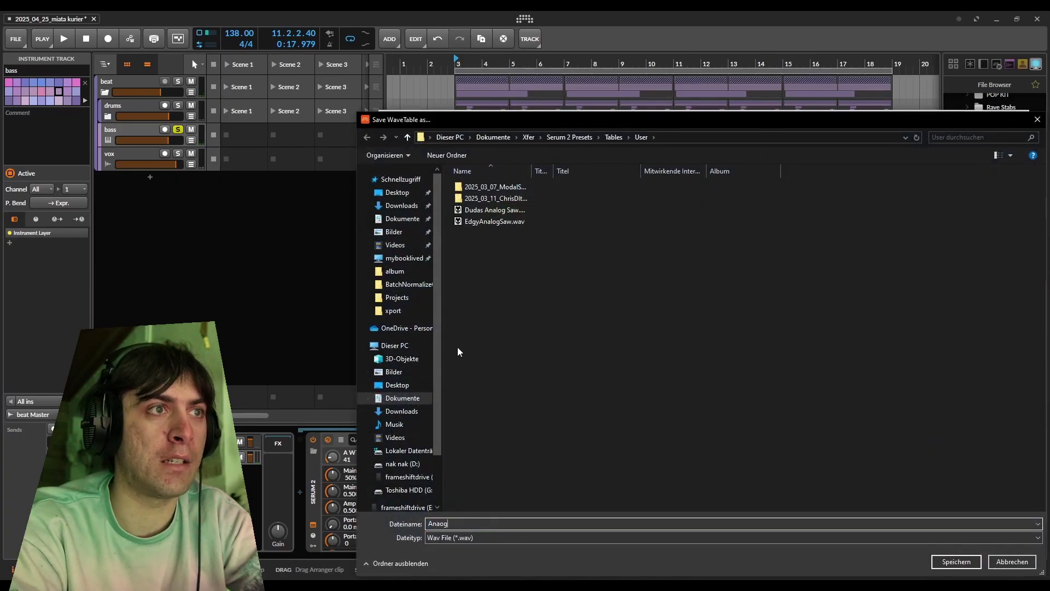
{"action": "key", "text": "BackSpace"}
{"action": "key", "text": "BackSpace"}
{"action": "type", "text": "log "}
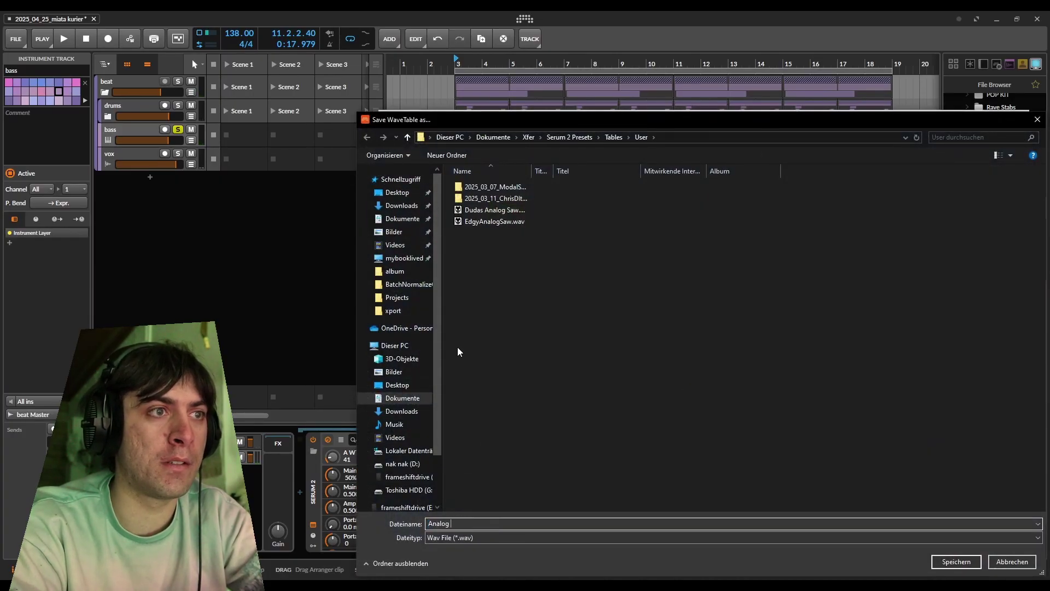
{"action": "type", "text": "Square"}
{"action": "key", "text": "Return"}
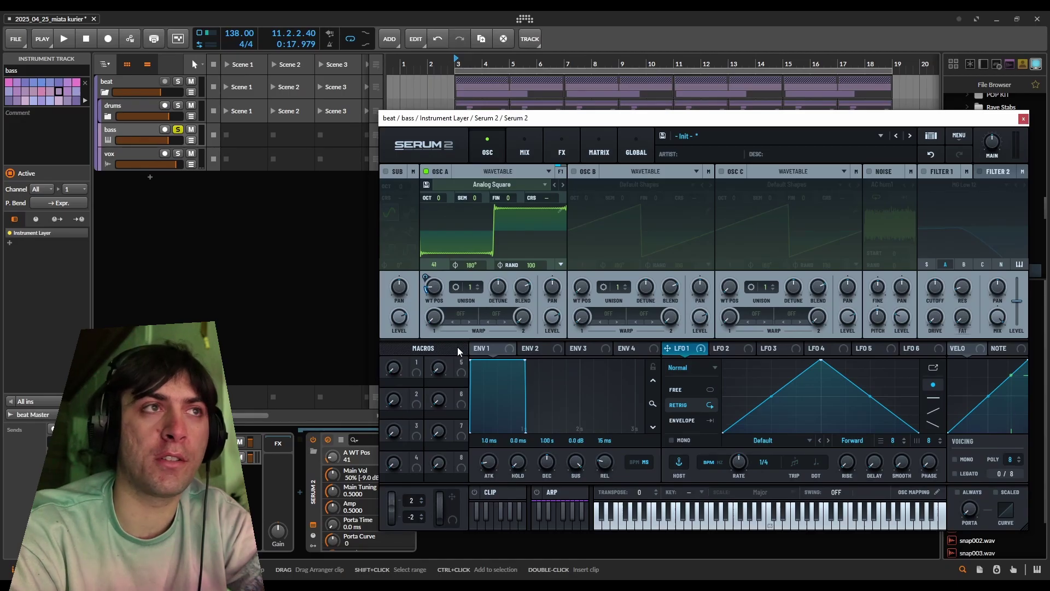
Reopen oscillator A's wavetable editor, change the nested condition to (q%3) and apply the formula.
{"action": "left_click", "coordinate": [558, 211]}
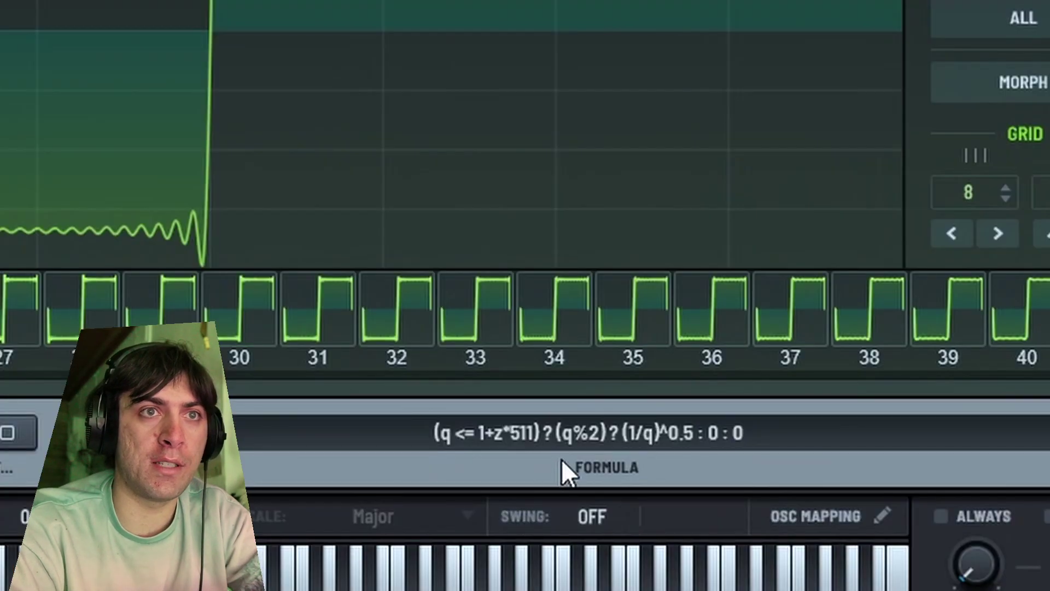
{"action": "left_click", "coordinate": [841, 463]}
{"action": "left_click", "coordinate": [839, 462]}
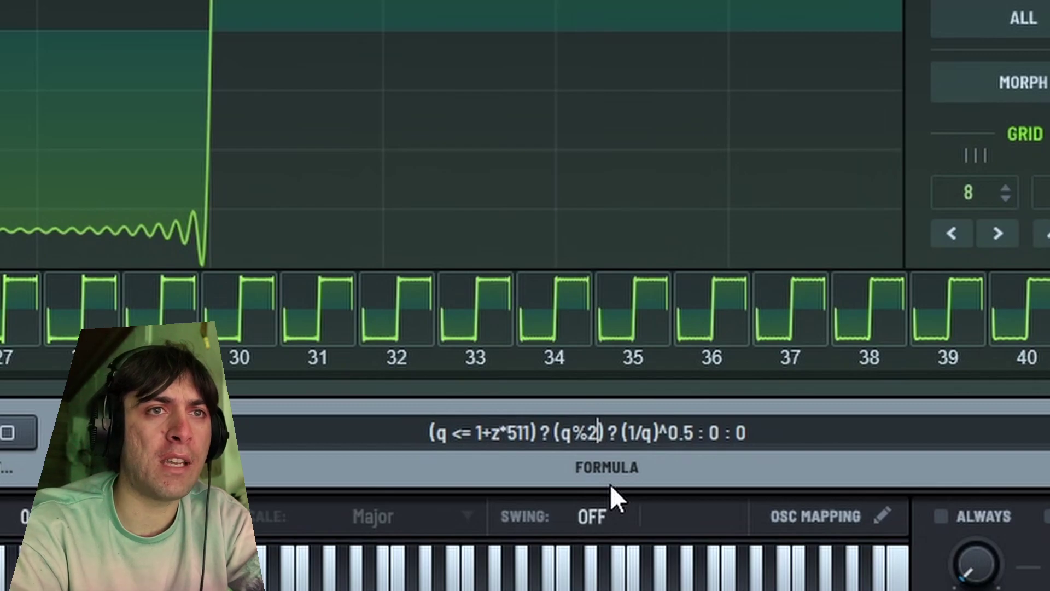
{"action": "key", "text": "BackSpace"}
{"action": "type", "text": "3"}
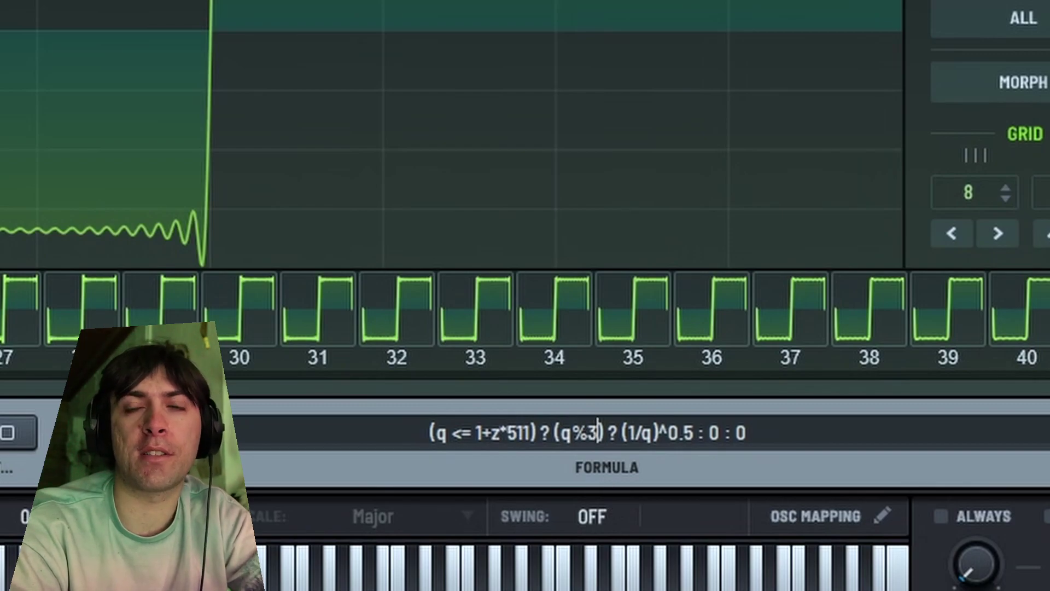
{"action": "key", "text": "Return"}
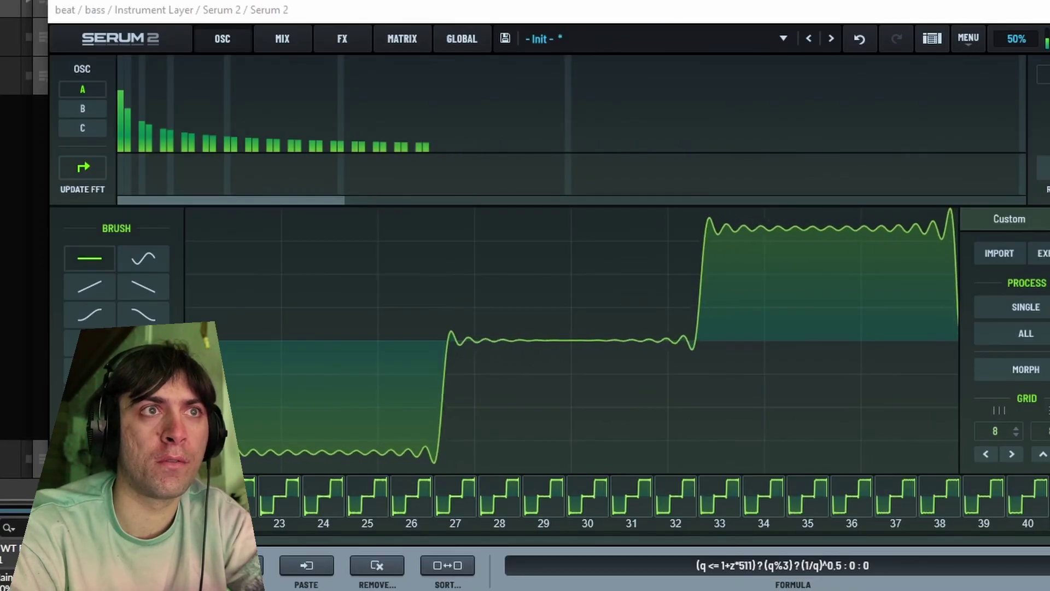
{"action": "key", "text": "ctrl+z"}
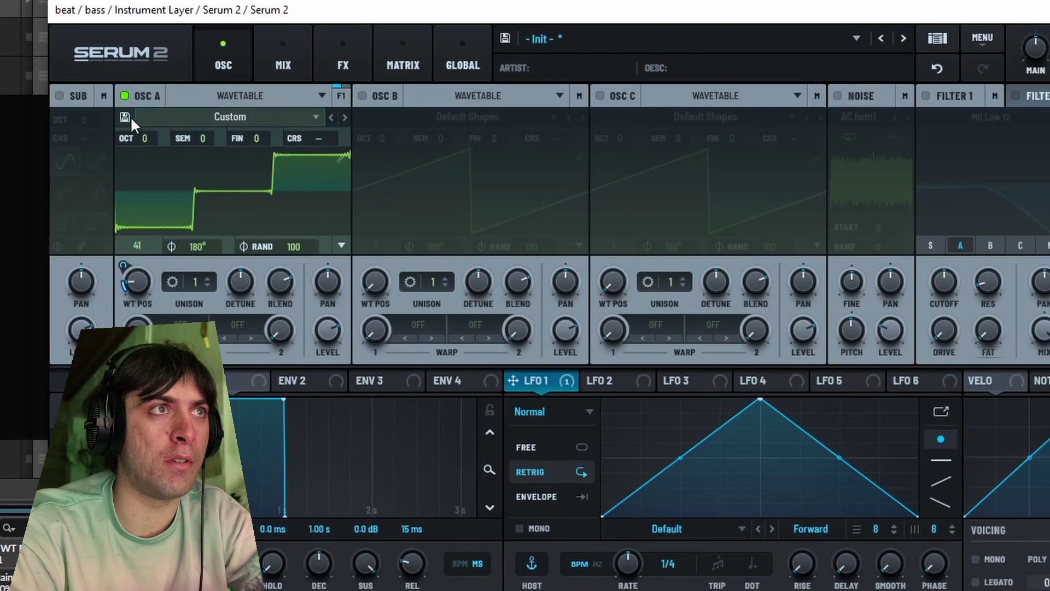
Save the wavetable as Analog Square 3, basing the file name on the existing Analog Square.wav.
{"action": "left_click", "coordinate": [127, 117]}
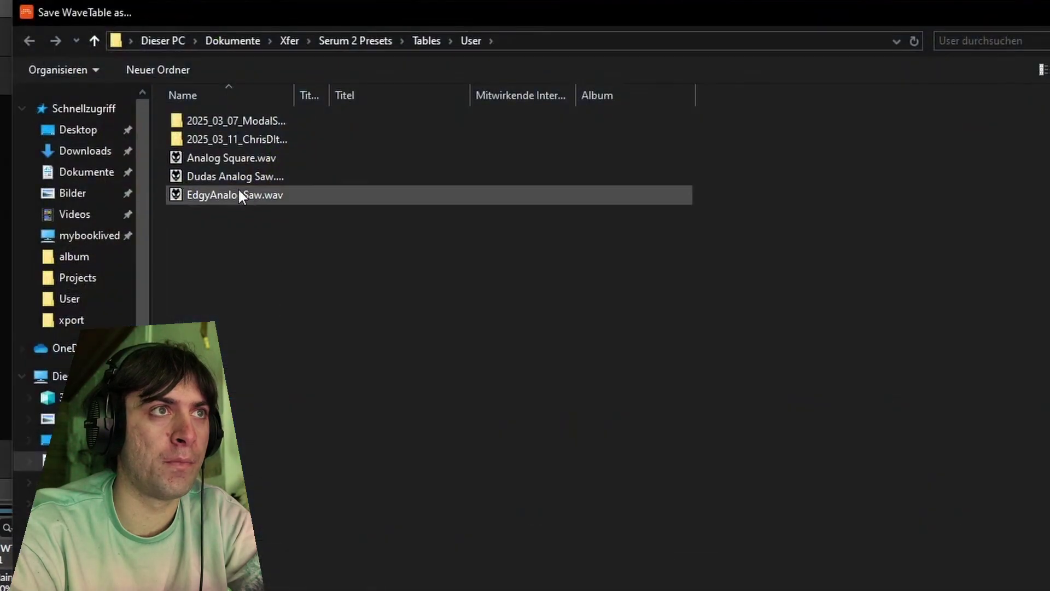
{"action": "left_click", "coordinate": [247, 158]}
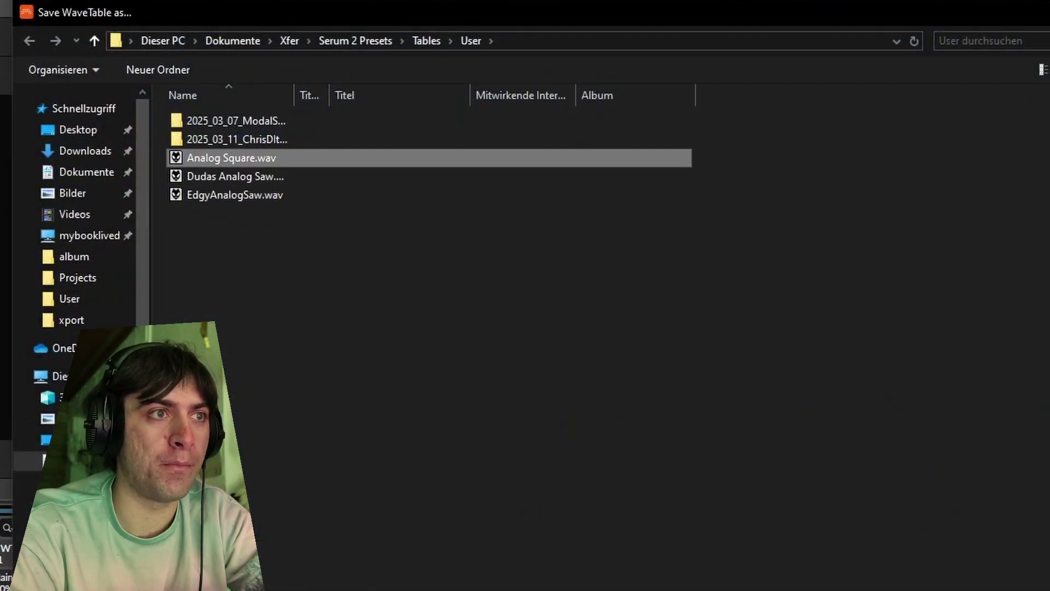
{"action": "type", "text": "3"}
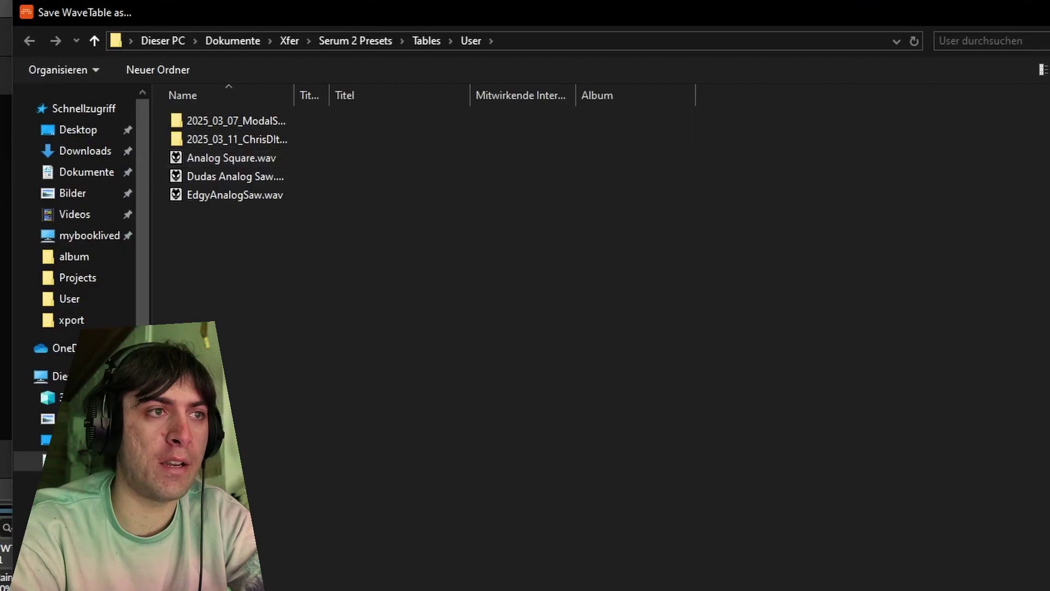
{"action": "key", "text": "Return"}
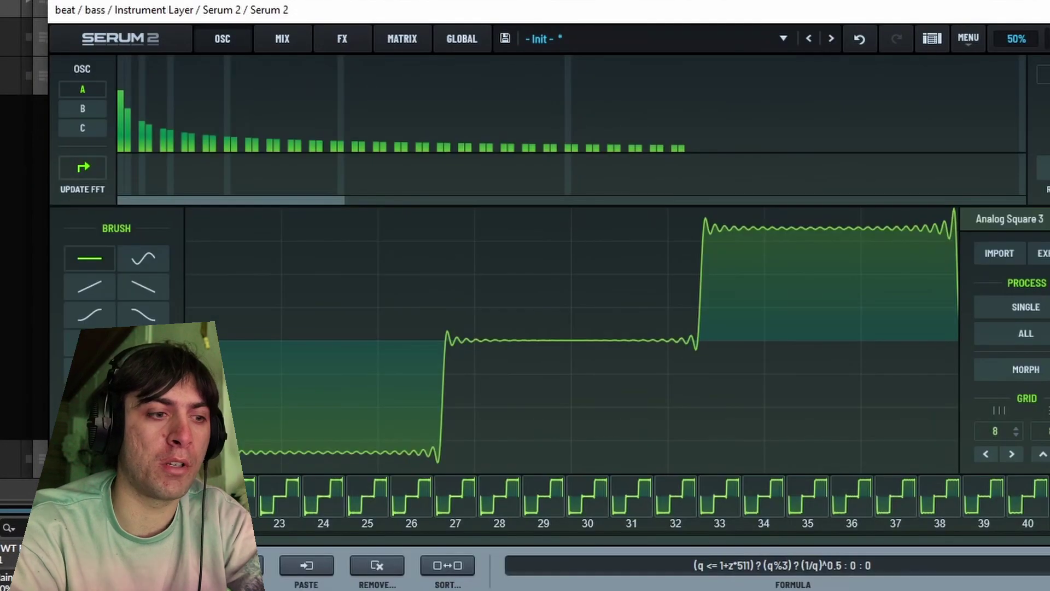
Change the nested condition's modulus to (q%5) and apply the formula.
{"action": "key", "text": "BackSpace"}
{"action": "type", "text": "5"}
{"action": "key", "text": "Return"}
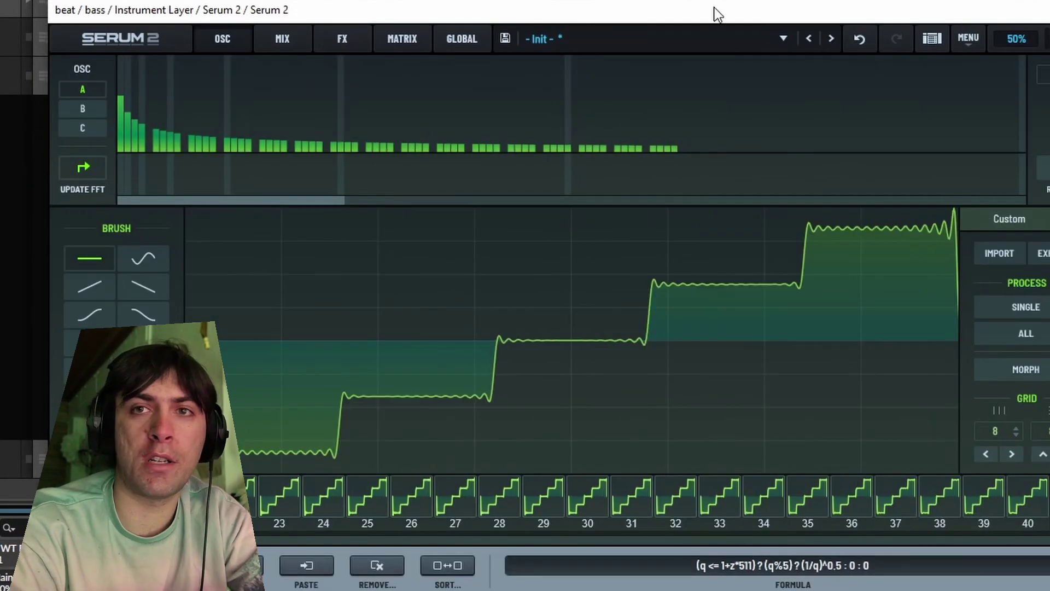
{"action": "left_click", "coordinate": [574, 0]}
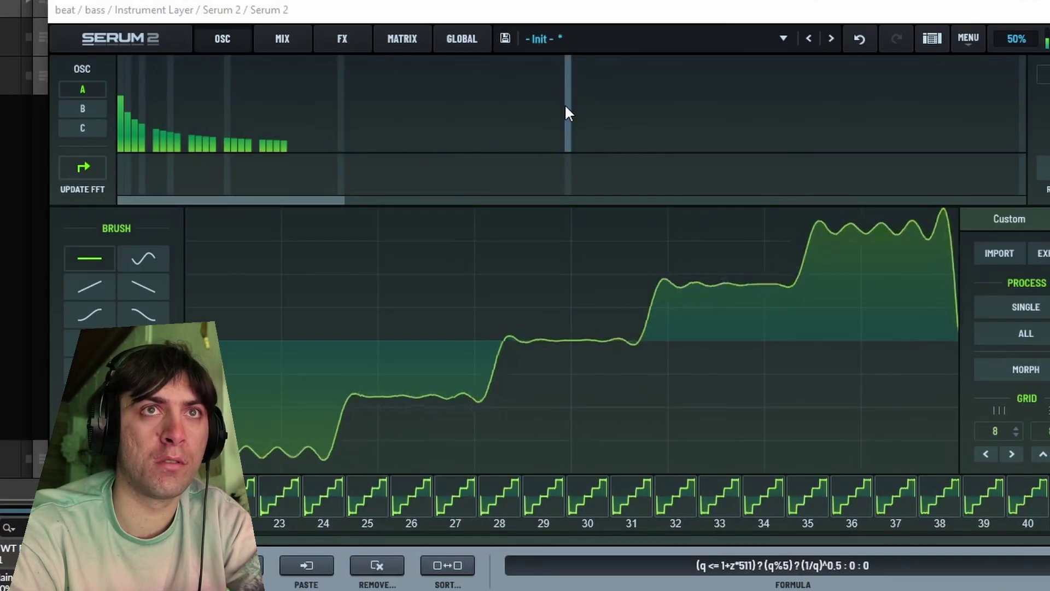
Return to the oscillator overview, set oscillator A's wavetable position to 43 and save the wavetable as Analog Square 5.
{"action": "left_click", "coordinate": [942, 40]}
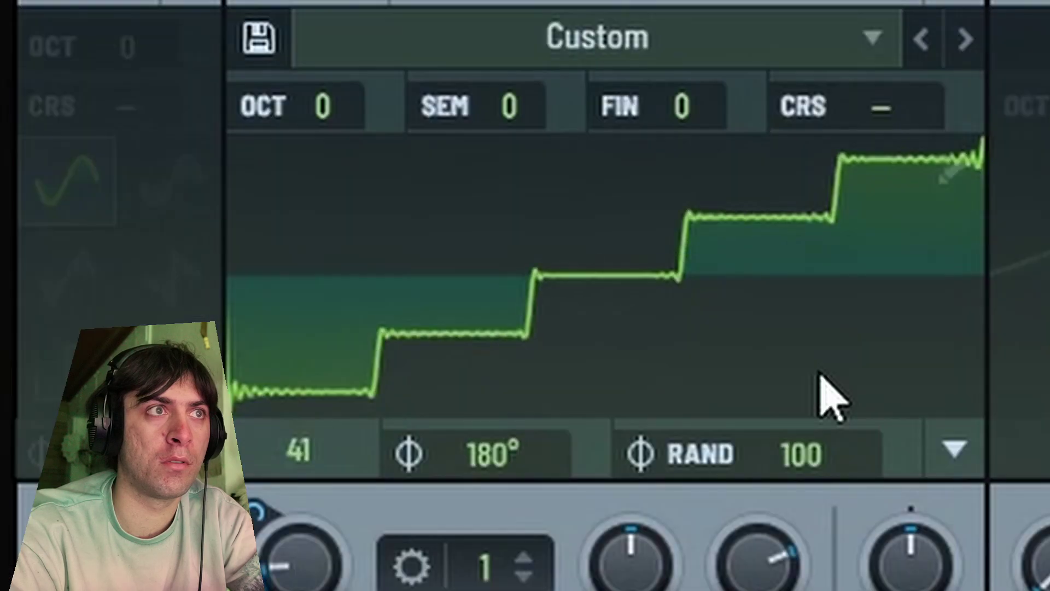
{"action": "left_click_drag", "start_coordinate": [125, 265], "coordinate": [125, 265]}
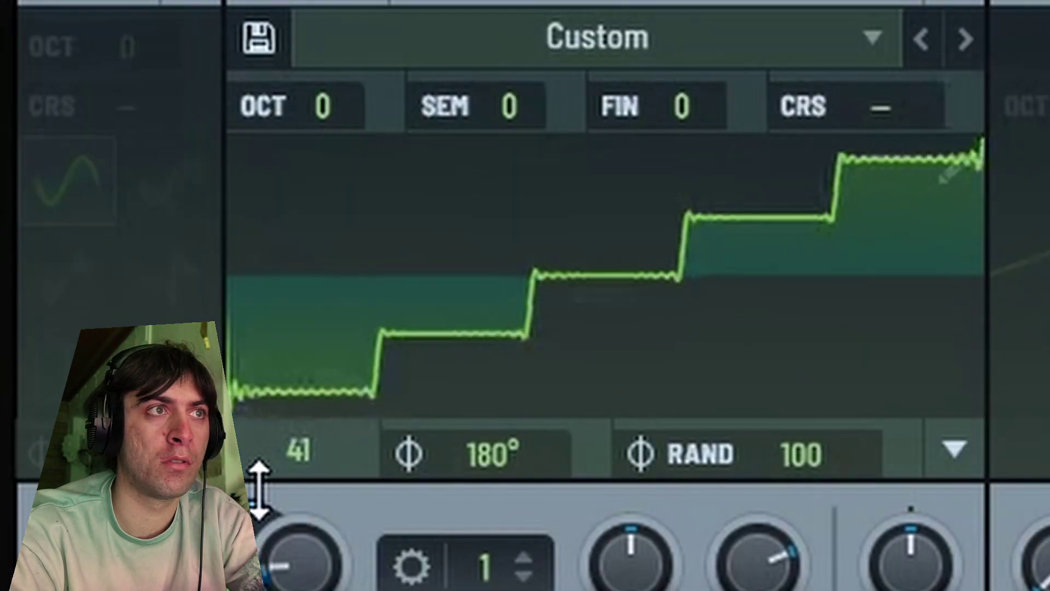
{"action": "left_click_drag", "start_coordinate": [257, 488], "coordinate": [438, 581]}
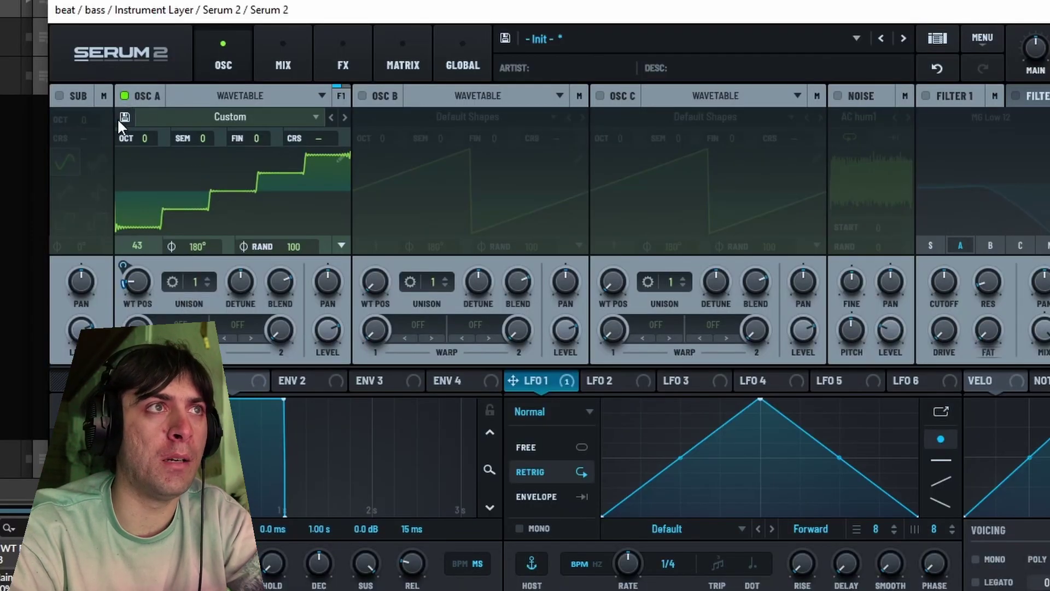
{"action": "left_click", "coordinate": [118, 121]}
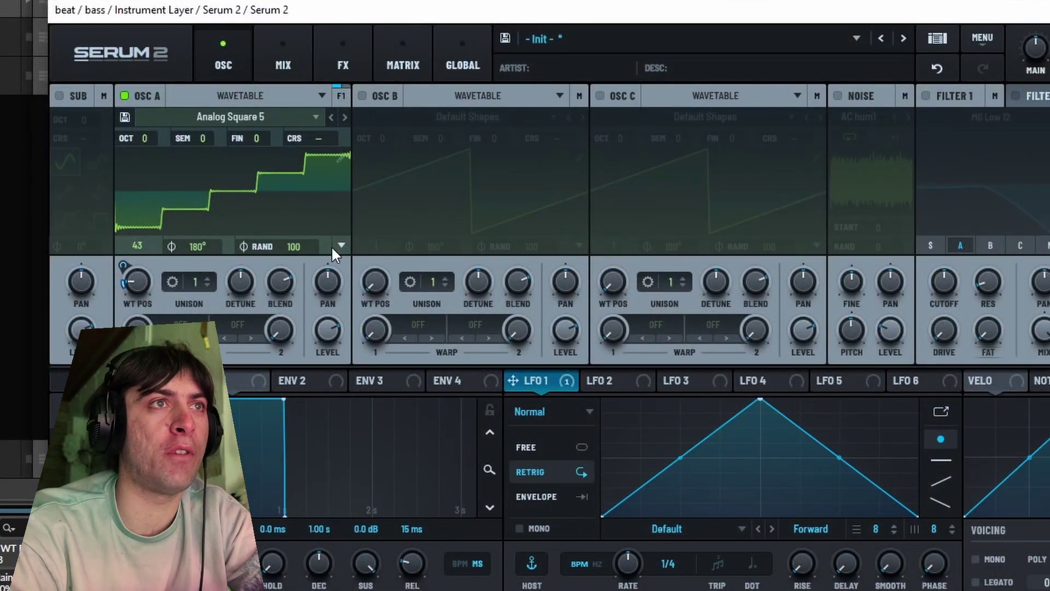
Reopen oscillator A's wavetable editor and open the formula for editing at its beginning.
{"action": "left_click", "coordinate": [341, 159]}
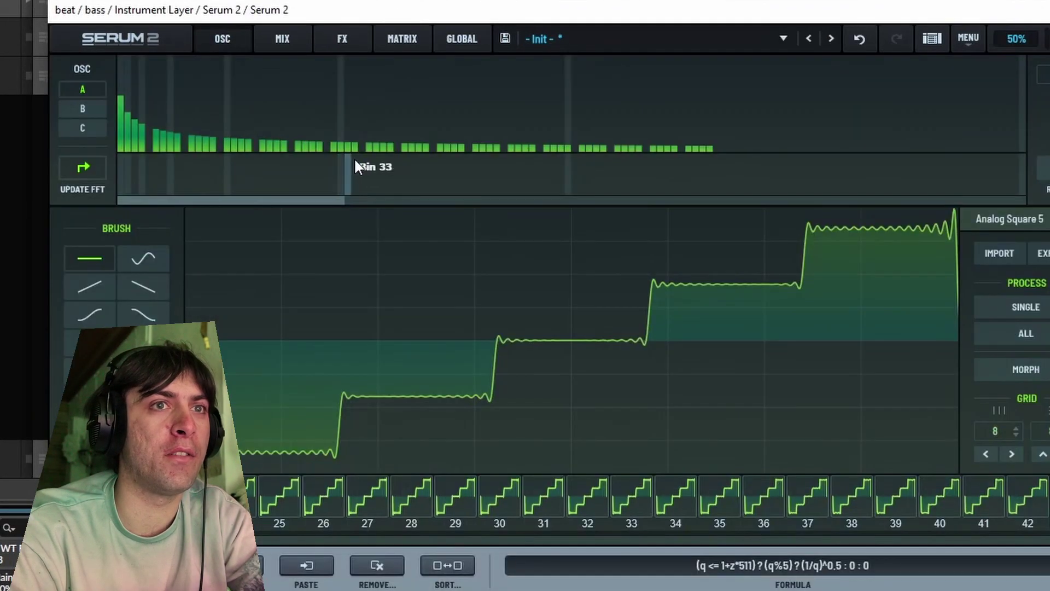
{"action": "left_click", "coordinate": [855, 572]}
{"action": "left_click", "coordinate": [660, 563]}
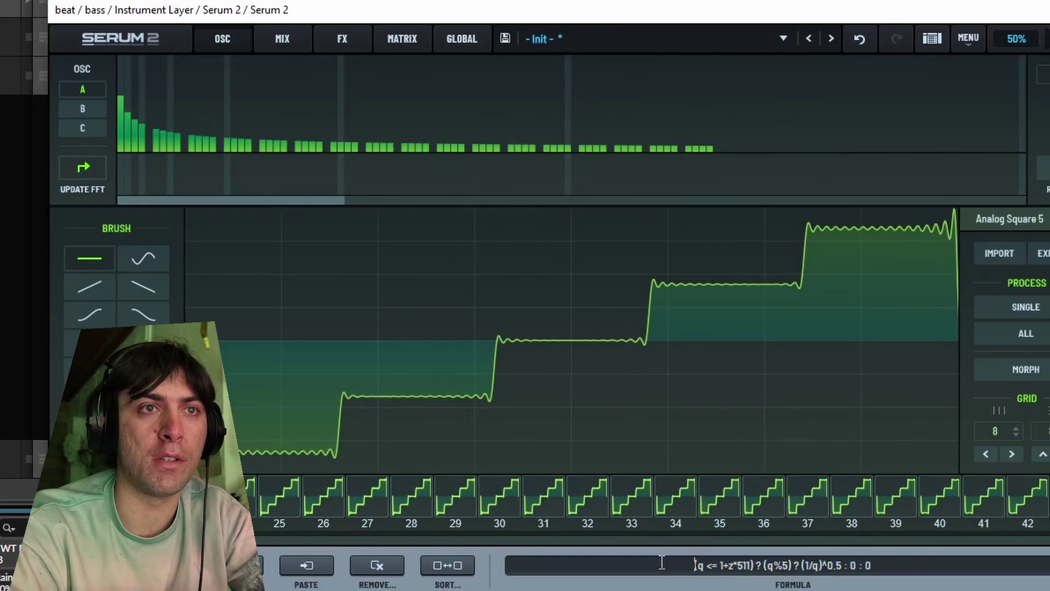